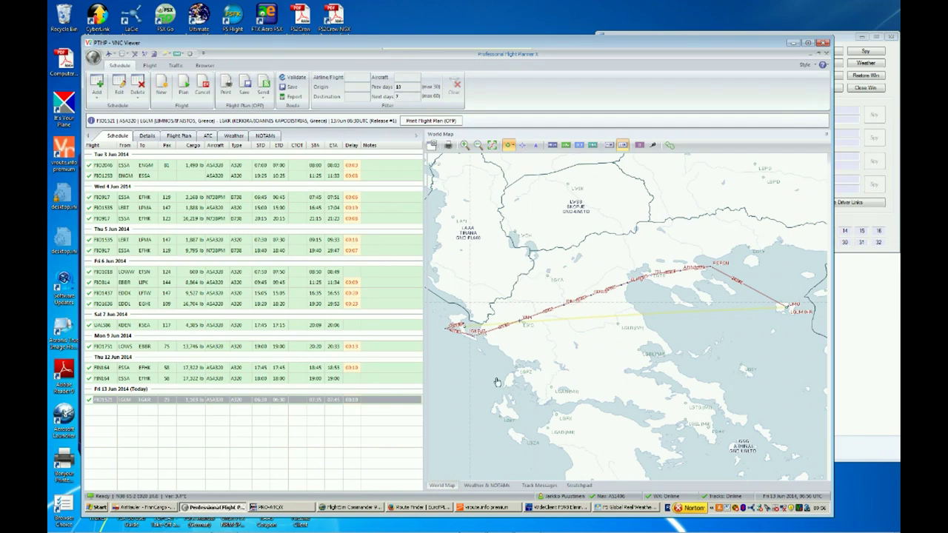
# - Open flightaware.com in a new Firefox tab
pyautogui.click(427, 510)
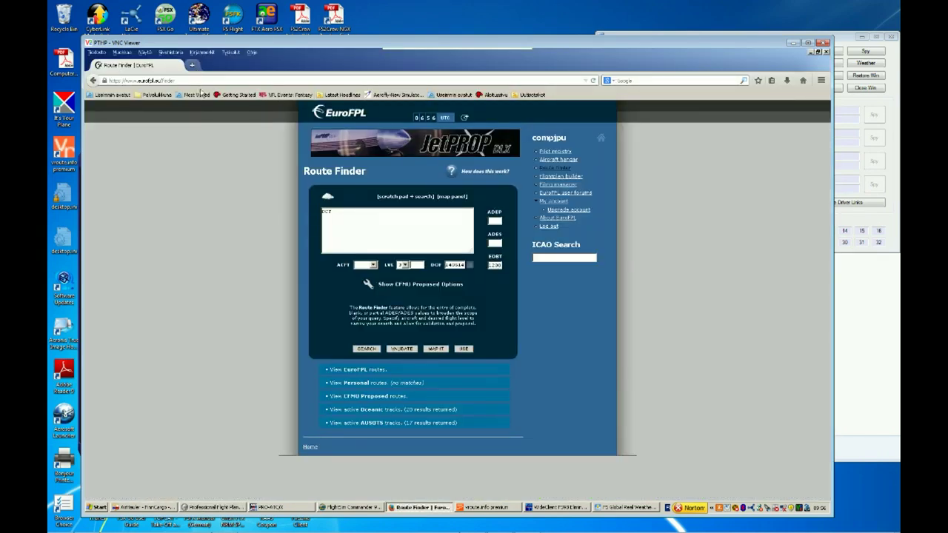
pyautogui.click(192, 65)
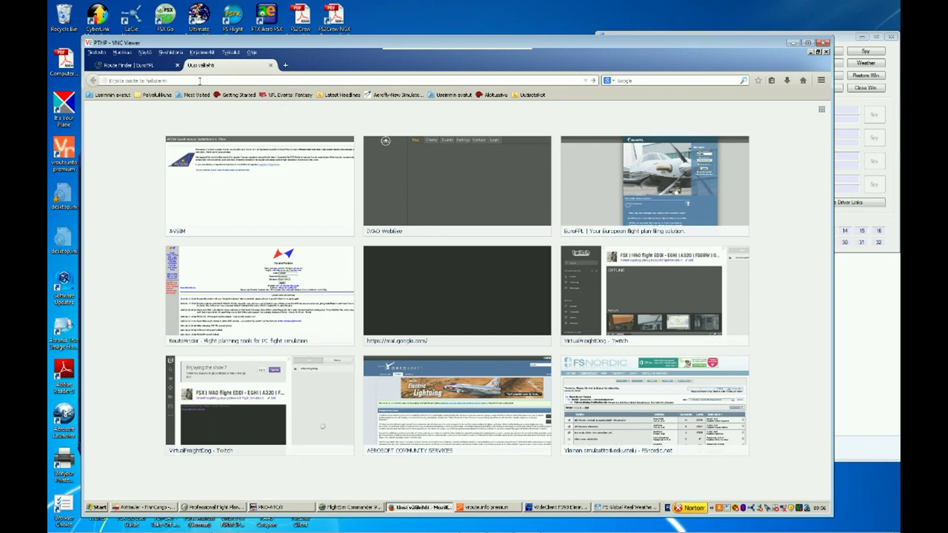
pyautogui.write('flightaware.com/')
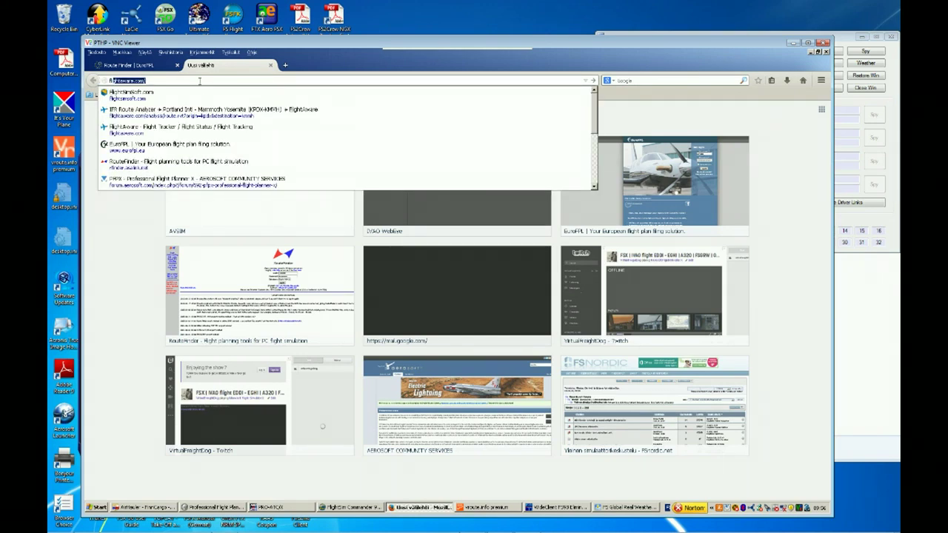
pyautogui.press('Return')
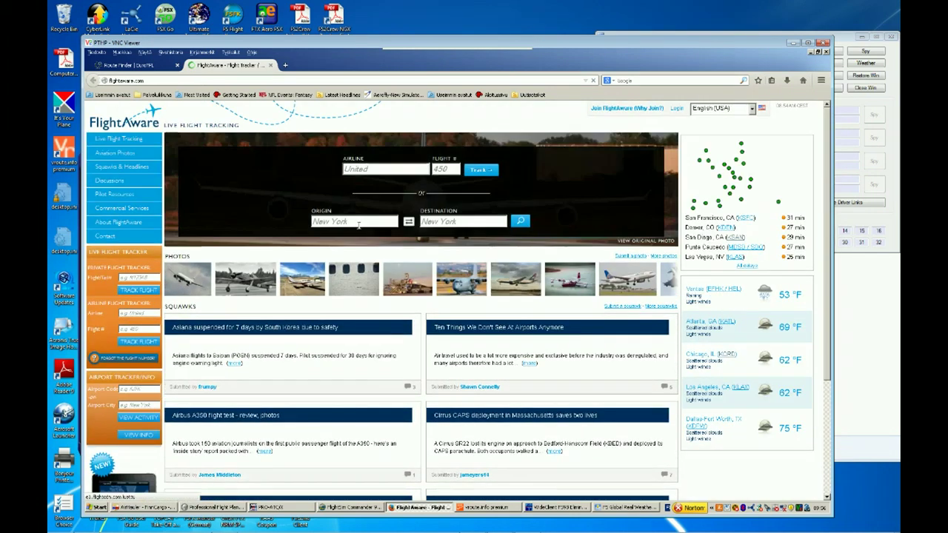
# - Enter KSFO (San Francisco Intl) as origin and KSAN (San Diego Intl) as destination
pyautogui.click(357, 220)
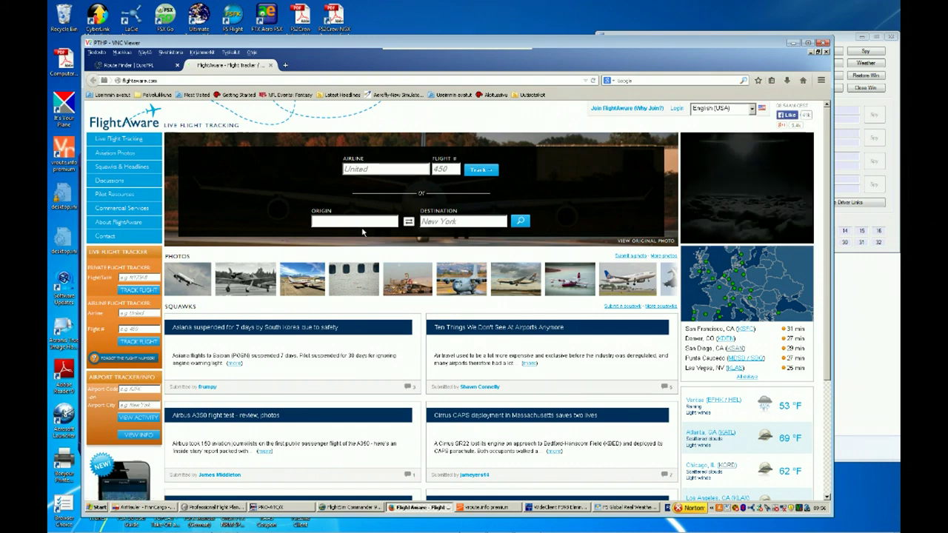
pyautogui.write('ksf')
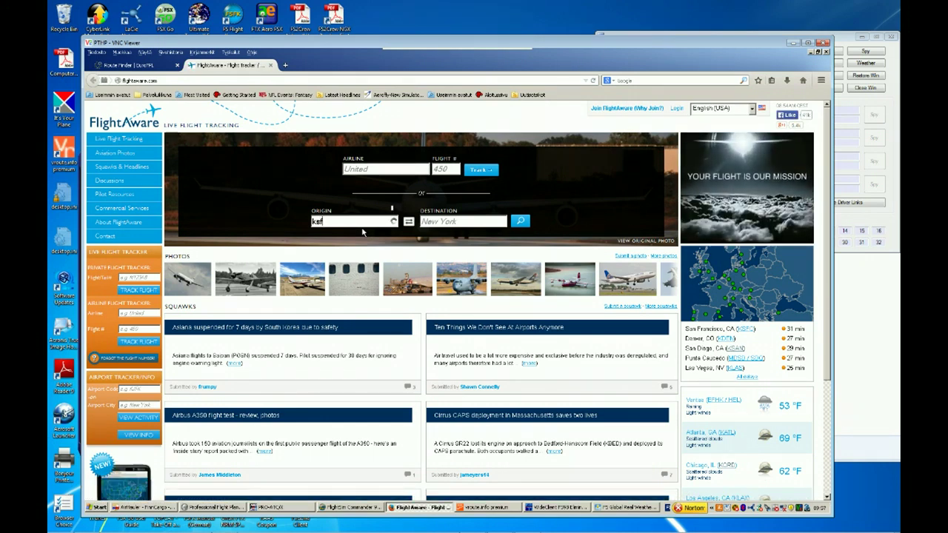
pyautogui.write('o')
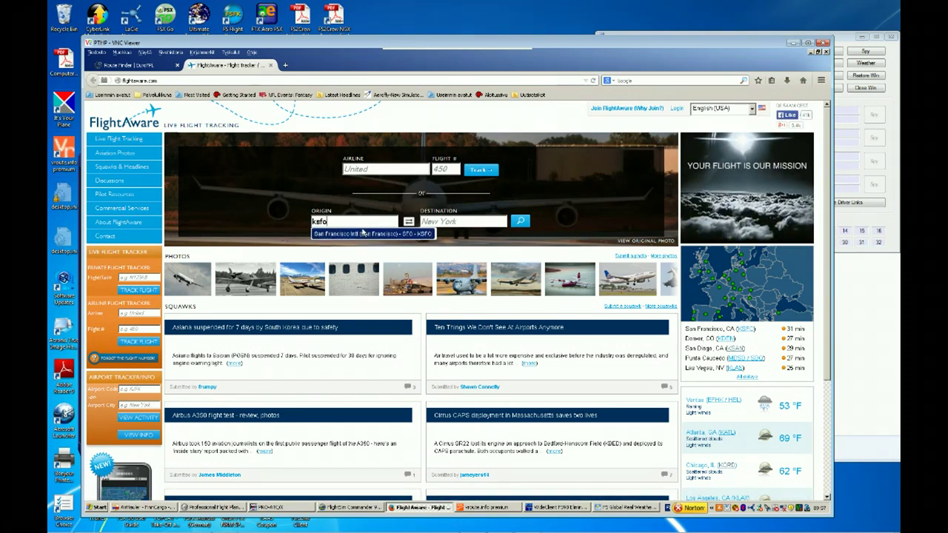
pyautogui.click(362, 233)
pyautogui.write('ksan')
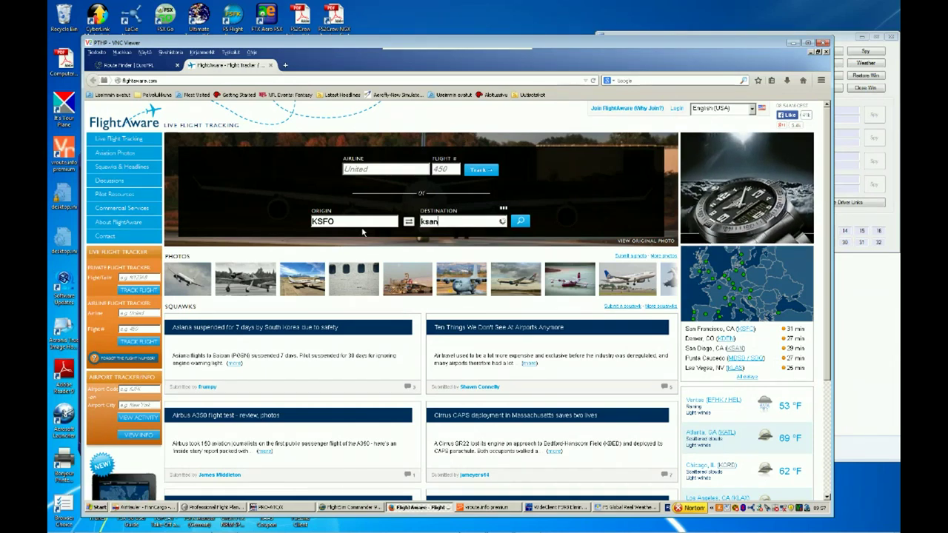
pyautogui.click(362, 233)
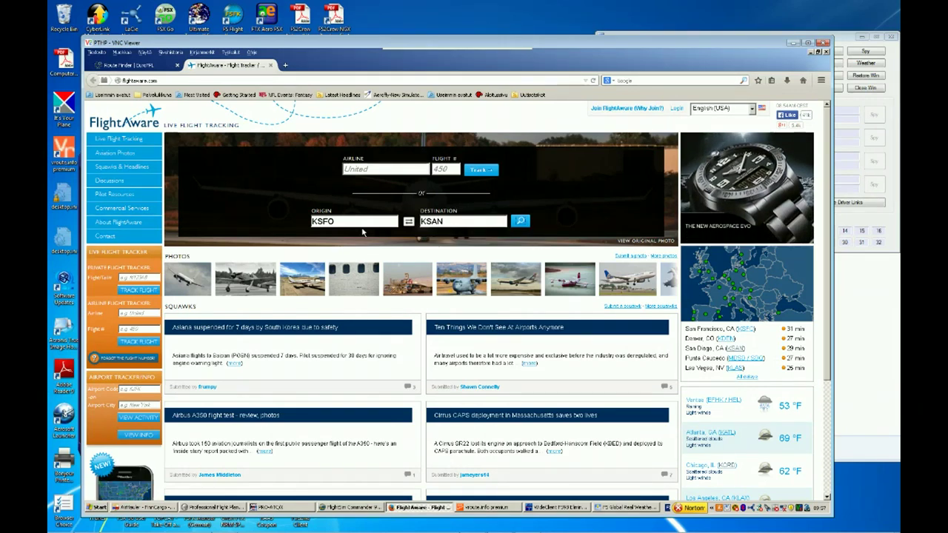
# - Search KSFO–KSAN flights, open Virgin America 964 and highlight its route OFFSHR MCKEY LAX BAYVU
pyautogui.click(519, 221)
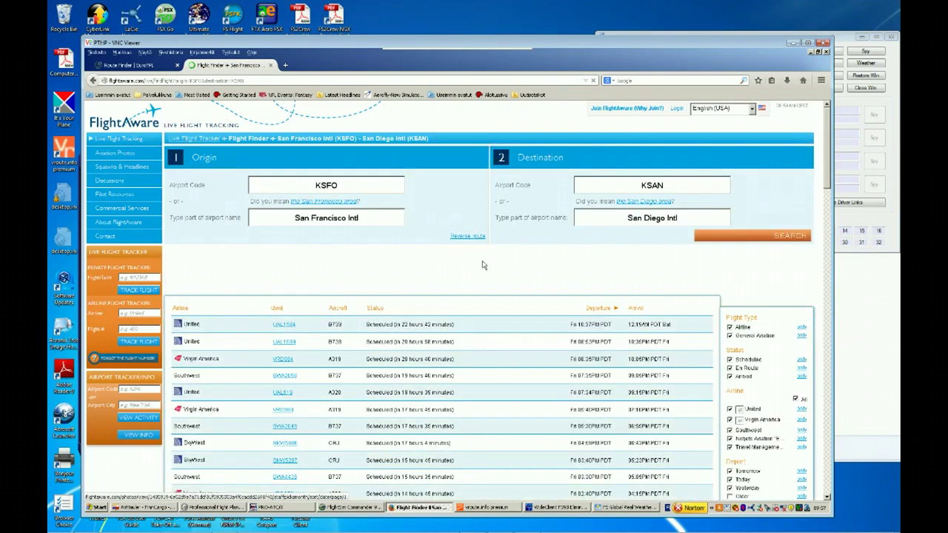
pyautogui.scroll(-1, 415, 304)
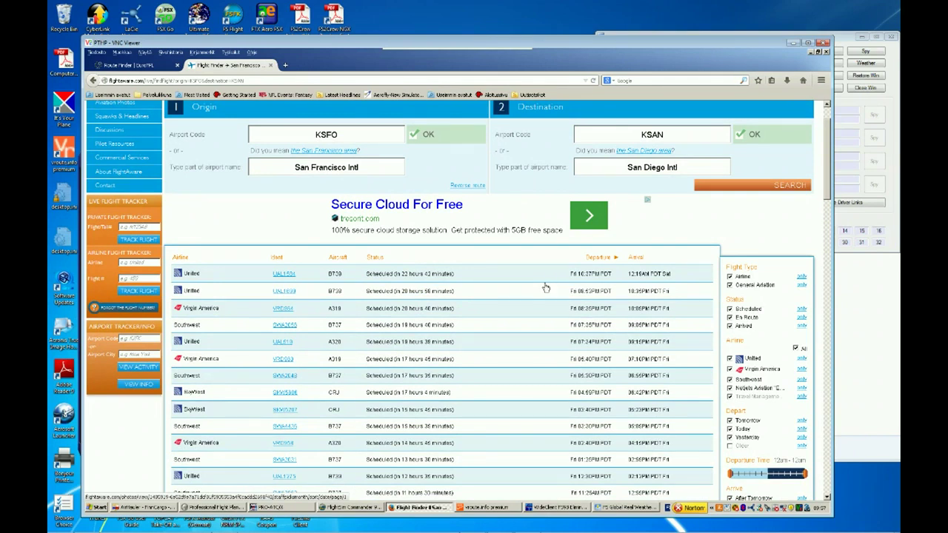
pyautogui.click(281, 311)
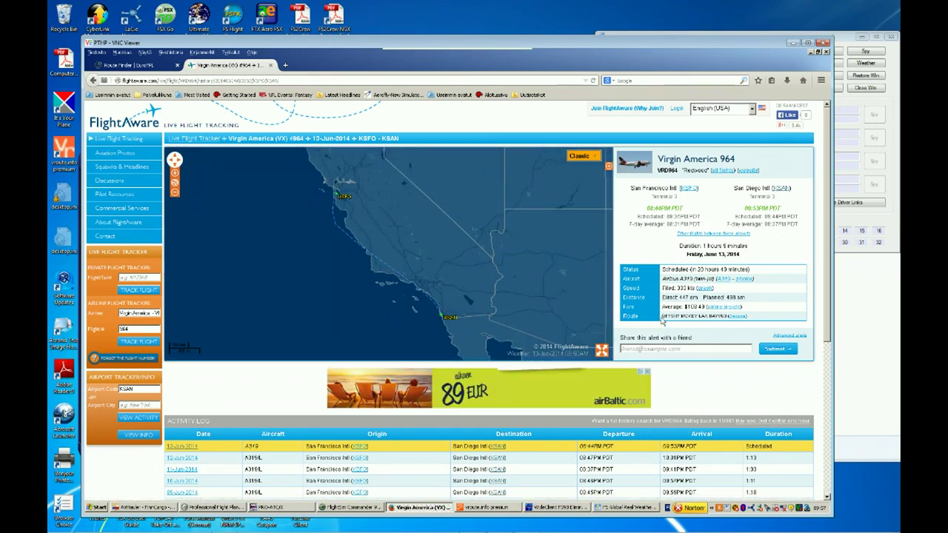
pyautogui.moveTo(661, 318); pyautogui.dragTo(721, 317)
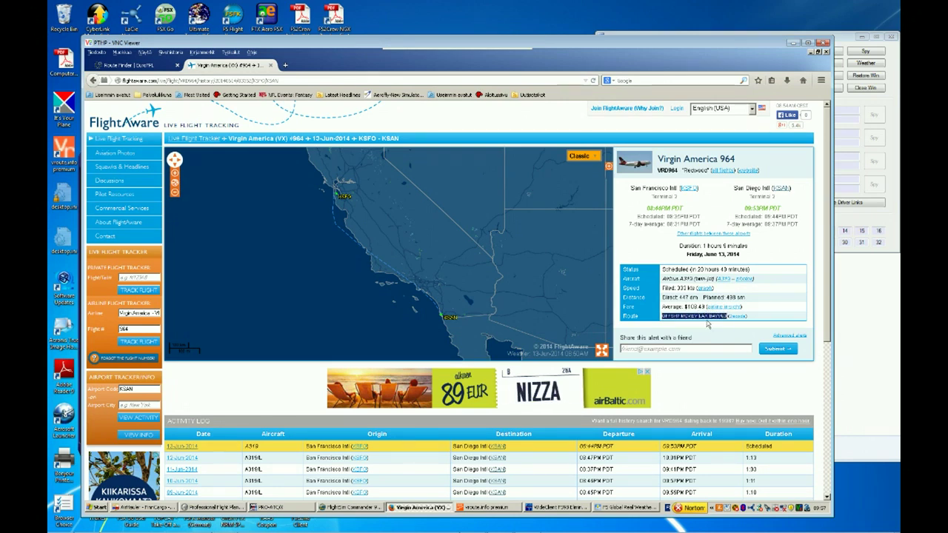
pyautogui.click(682, 326)
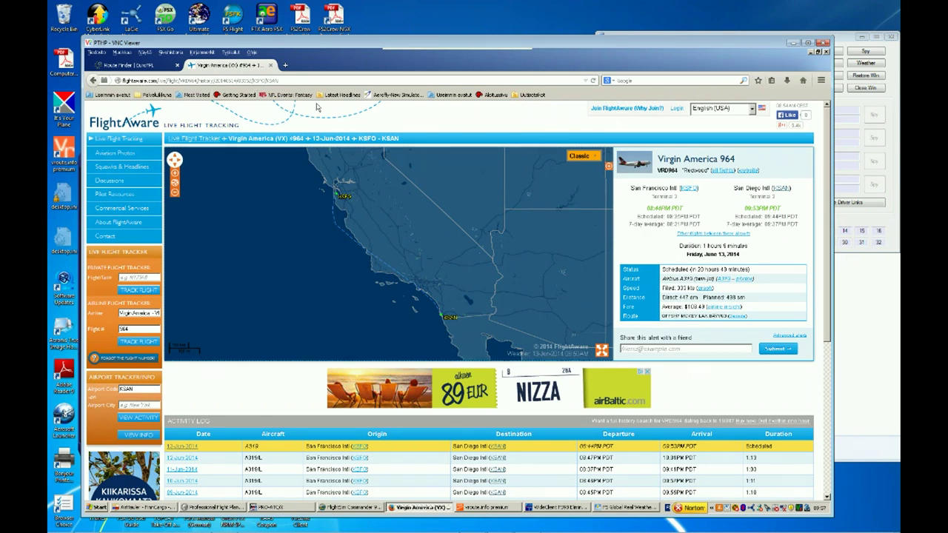
# - Close the FlightAware tab and return to the EuroFPL Route Finder page
pyautogui.click(270, 65)
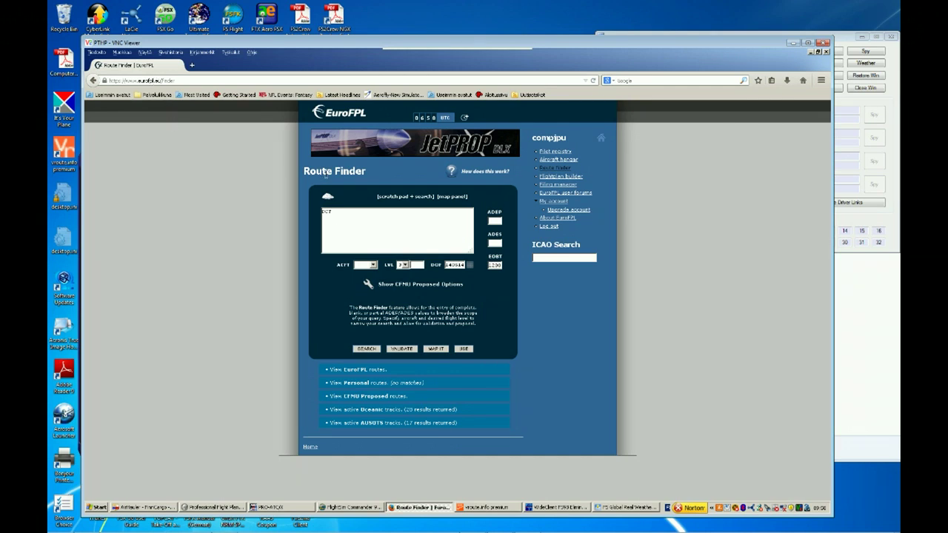
pyautogui.click(557, 176)
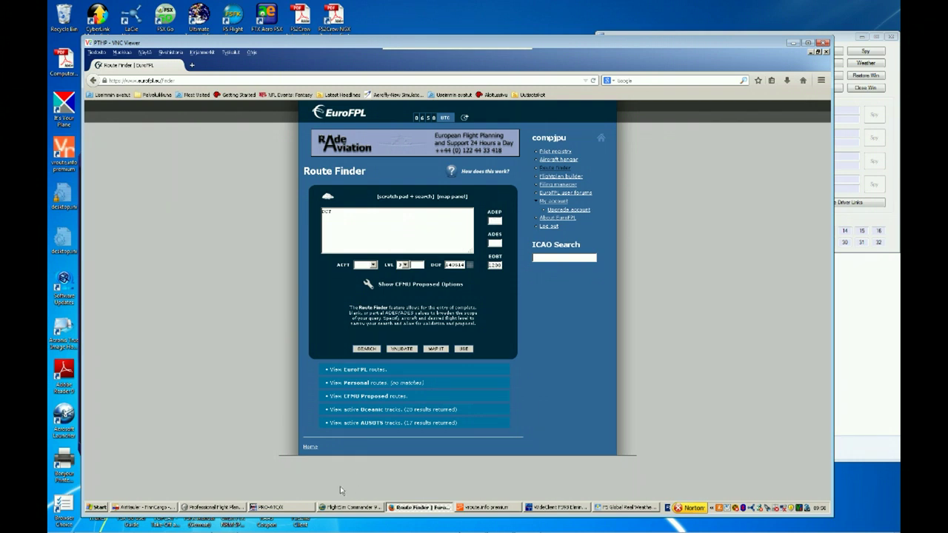
# - In AirHauler's My Jobs, view the 245 NM LGLM–LGKR furniture job and its route
pyautogui.click(155, 508)
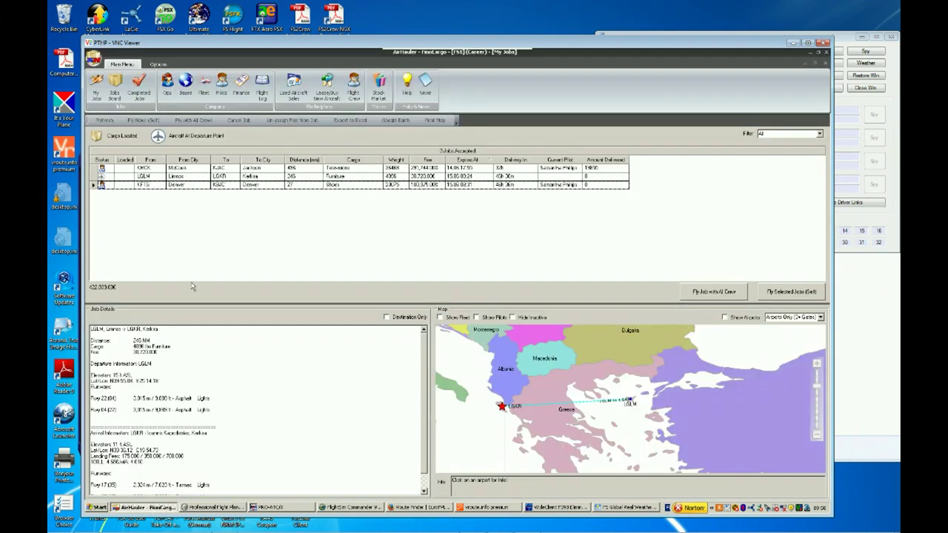
pyautogui.click(182, 177)
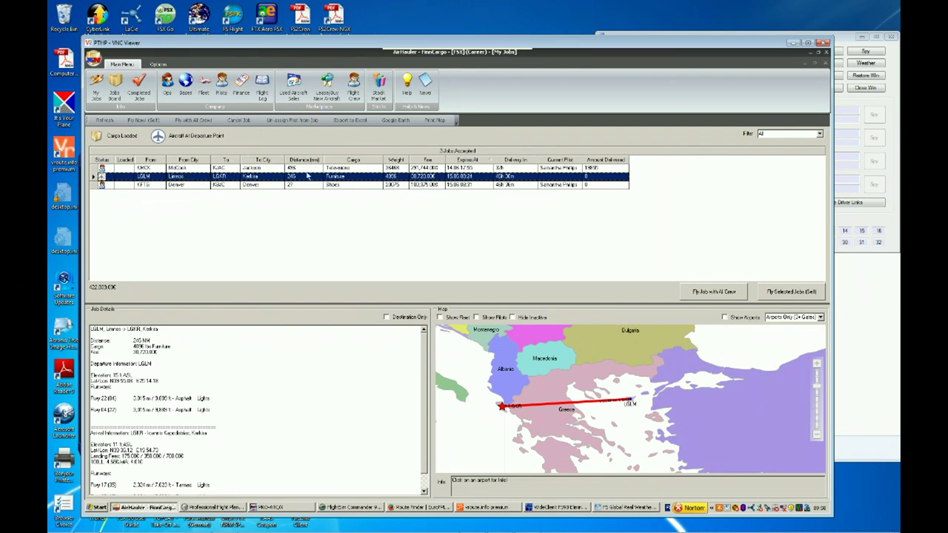
pyautogui.click(339, 184)
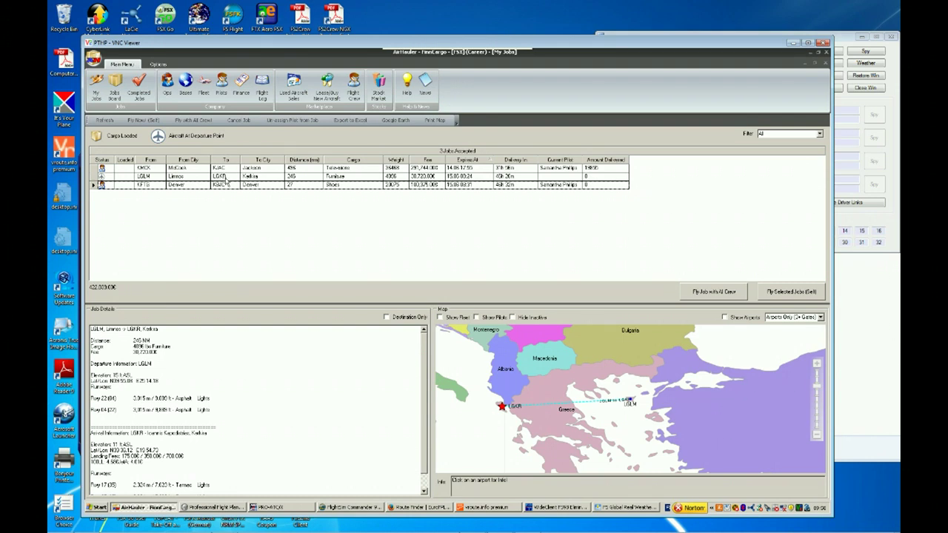
# - Search EuroFPL routes from LGLM to LGKR and expand the EuroFPL routes list
pyautogui.click(417, 510)
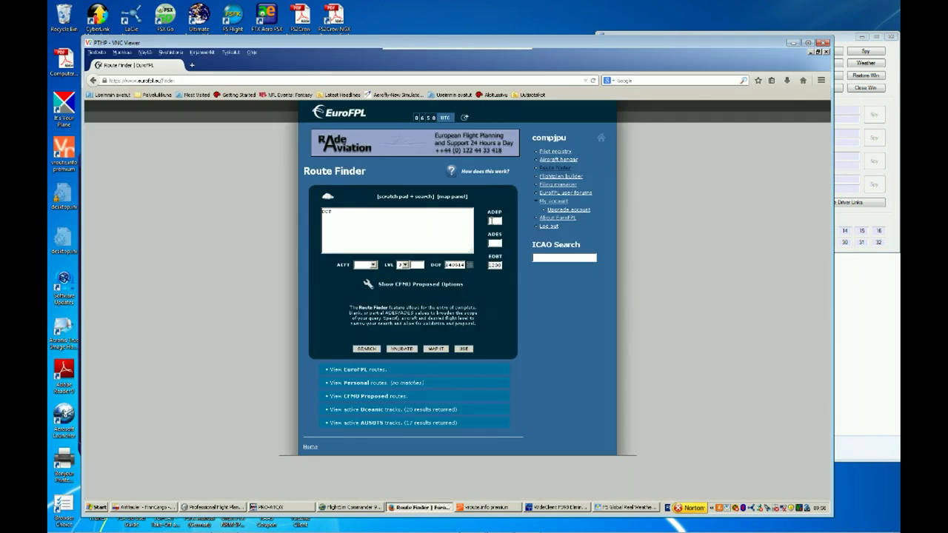
pyautogui.click(490, 220)
pyautogui.write('LGKR')
pyautogui.click(373, 347)
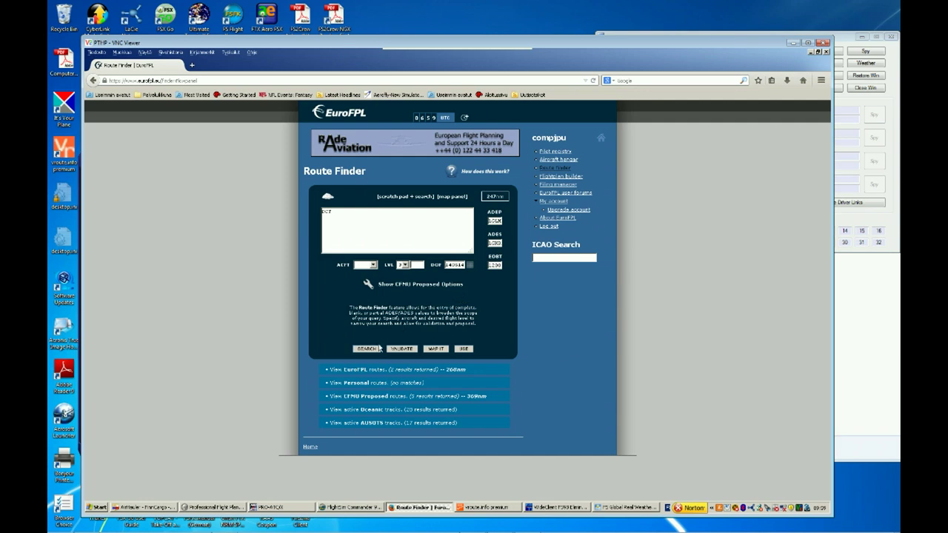
pyautogui.click(351, 368)
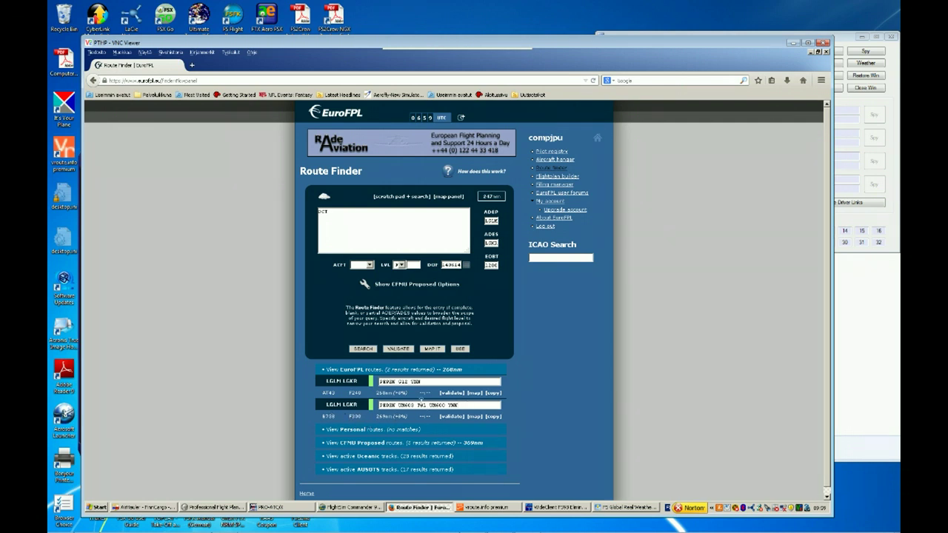
# - Select the F330 route string and copy it
pyautogui.moveTo(461, 405); pyautogui.dragTo(362, 419)
pyautogui.click(467, 405)
pyautogui.moveTo(380, 405); pyautogui.dragTo(460, 405)
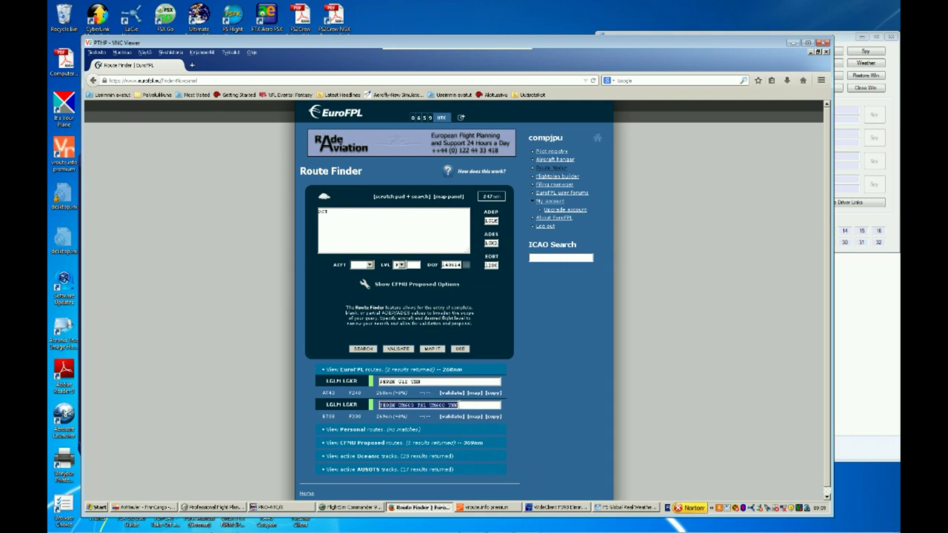
pyautogui.click(467, 405)
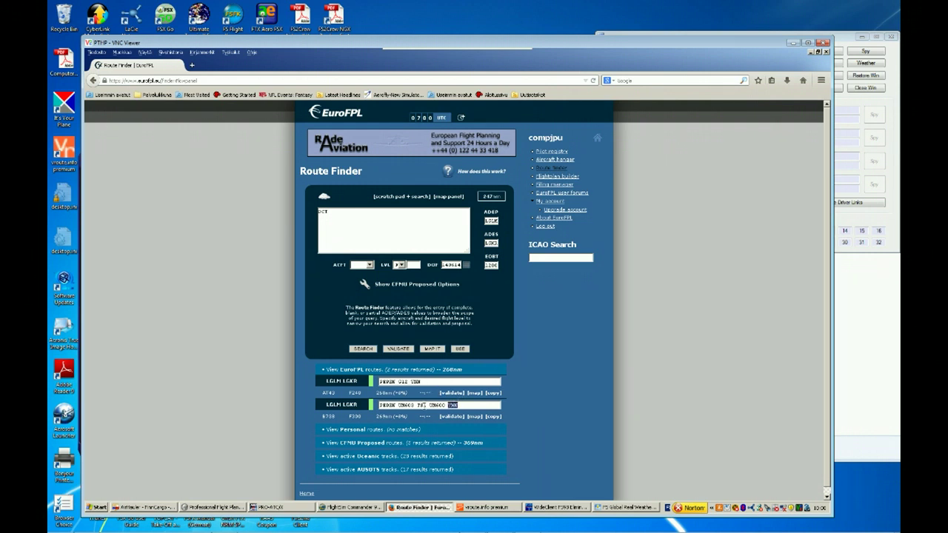
pyautogui.moveTo(376, 405); pyautogui.dragTo(401, 405)
pyautogui.rightClick(401, 405)
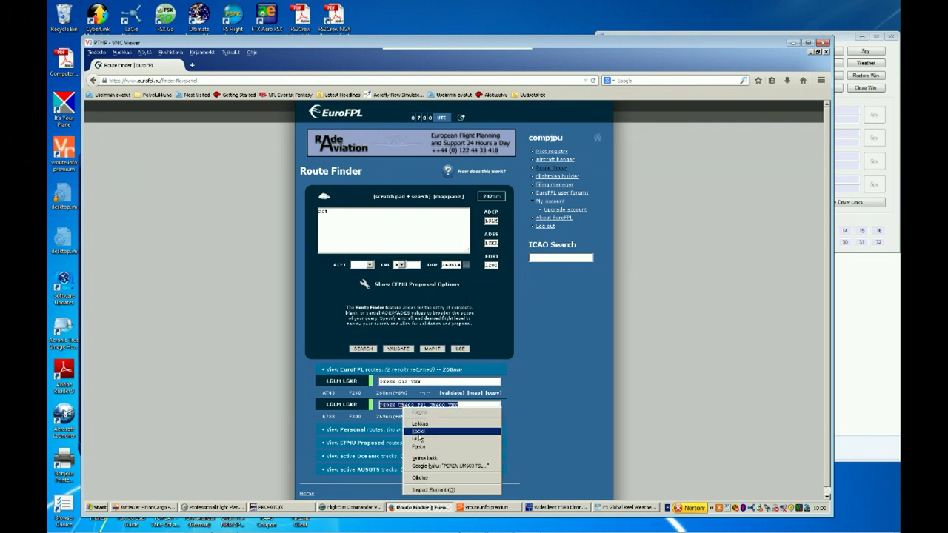
pyautogui.click(419, 438)
pyautogui.click(212, 508)
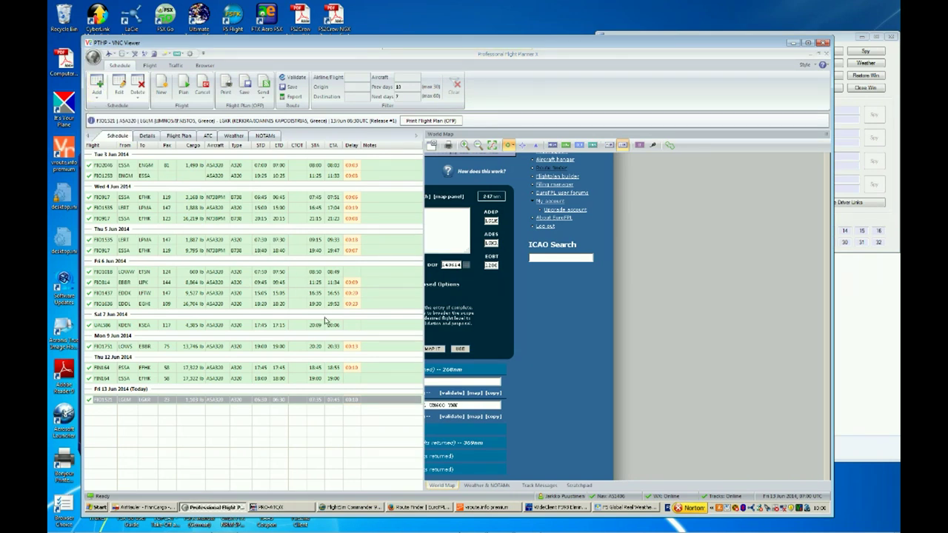
# - Create a new schedule flight FIO 07 from LGLM to LGKR
pyautogui.hotkey('ctrl', 'n')
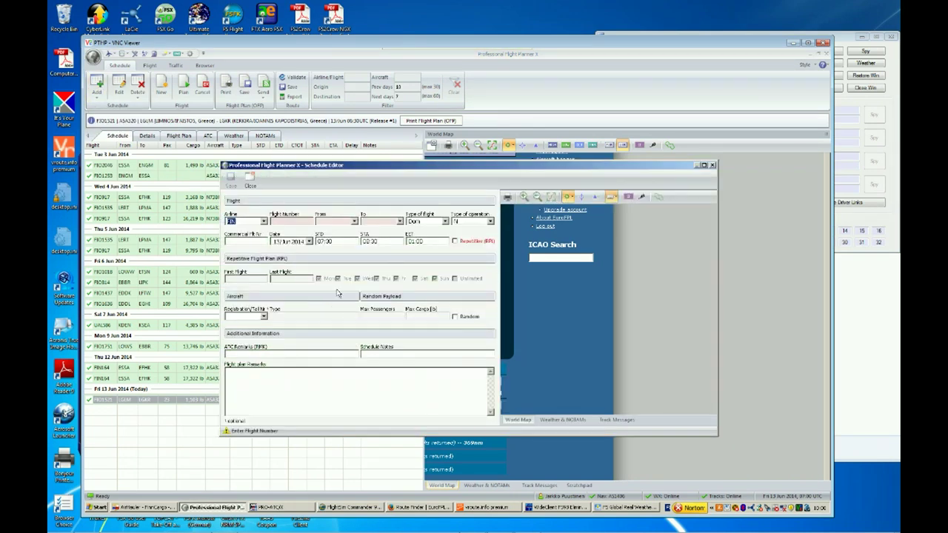
pyautogui.click(264, 222)
pyautogui.write('FIO')
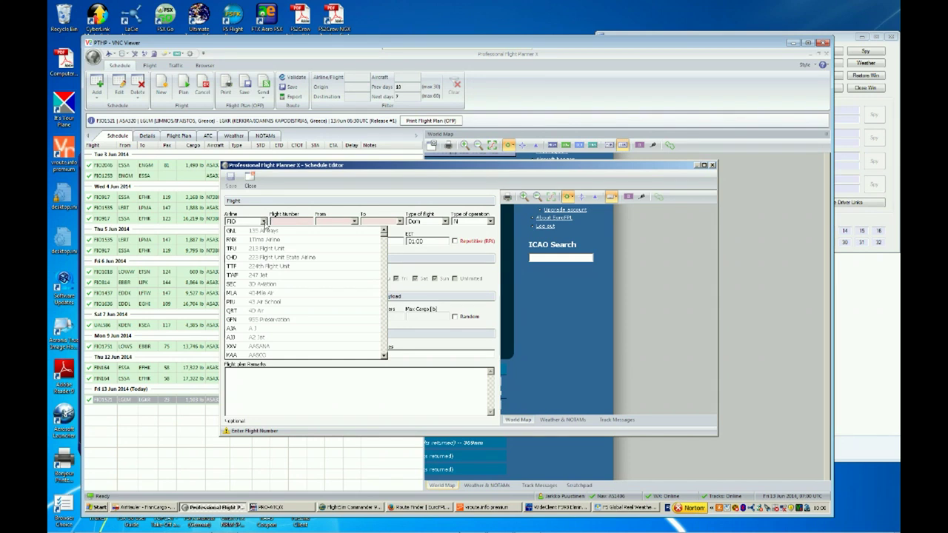
pyautogui.click(286, 220)
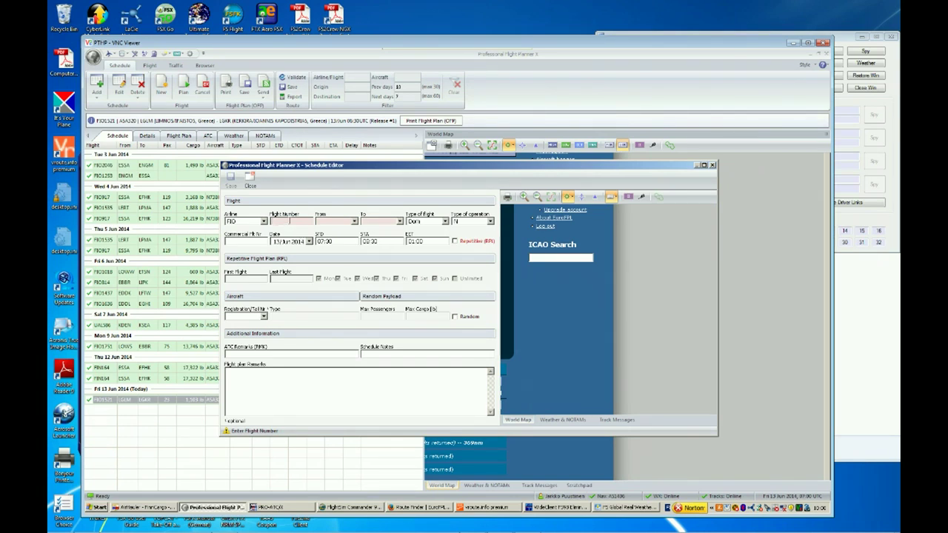
pyautogui.write('07')
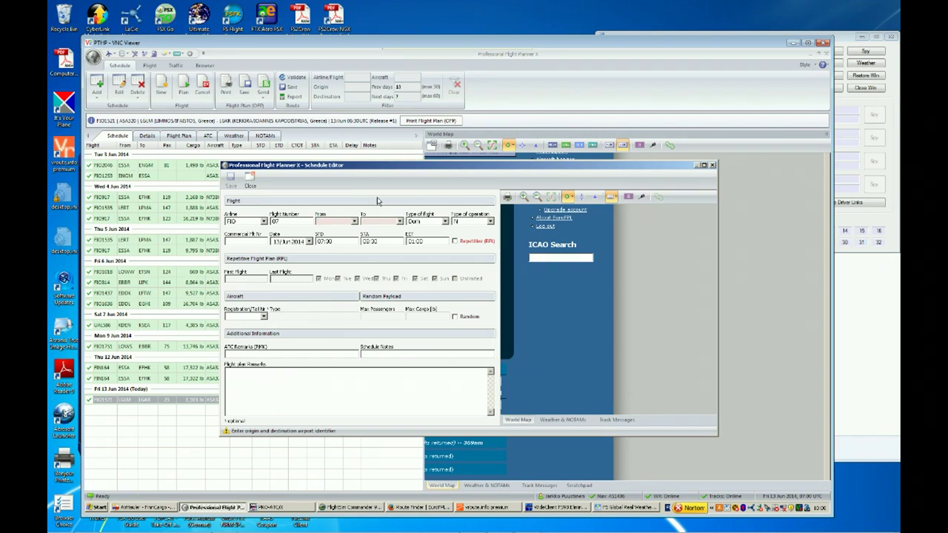
pyautogui.press('Tab')
pyautogui.write('LGLM')
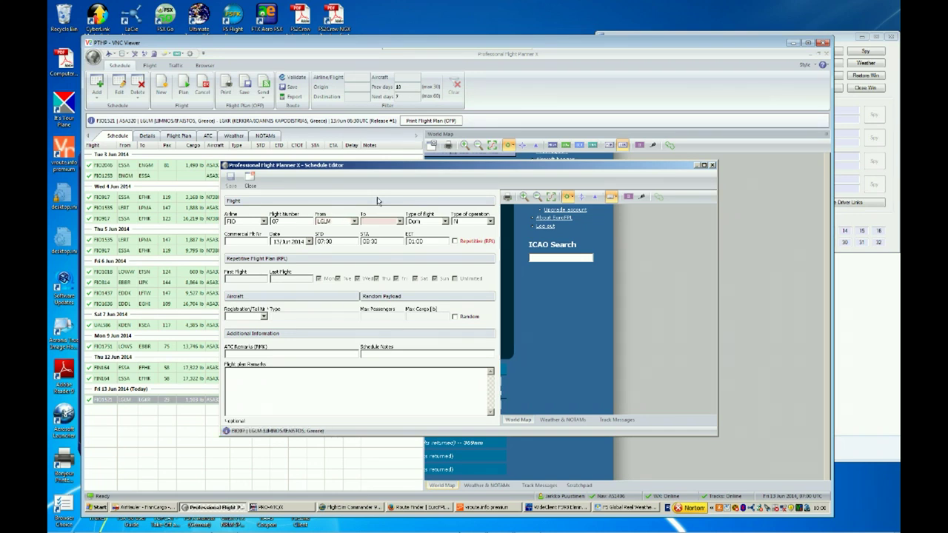
pyautogui.write('LGKR')
pyautogui.press('Tab')
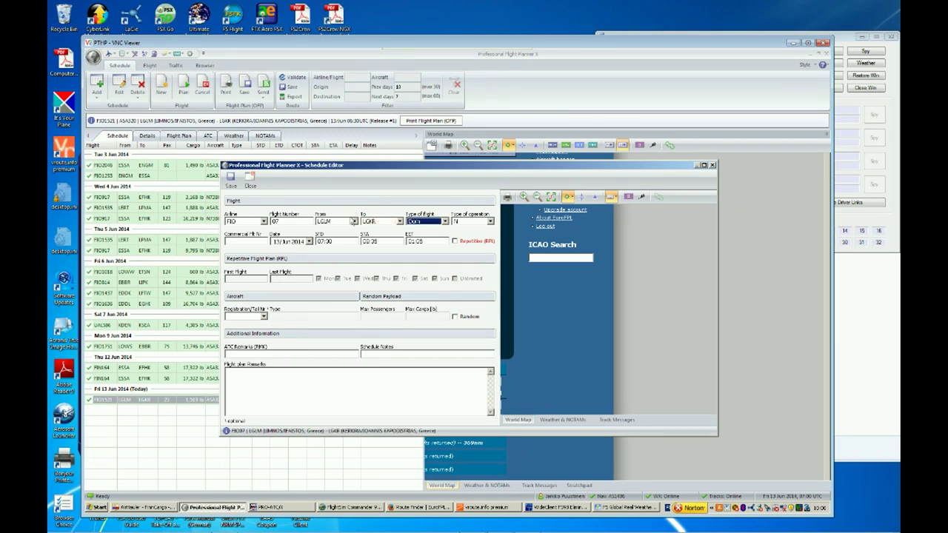
# - Set STD to 00:15, assign registration A320LO, and save the flight
pyautogui.click(339, 239)
pyautogui.write('00:15')
pyautogui.press('Tab')
pyautogui.hotkey('shift', 'Tab')
pyautogui.click(264, 318)
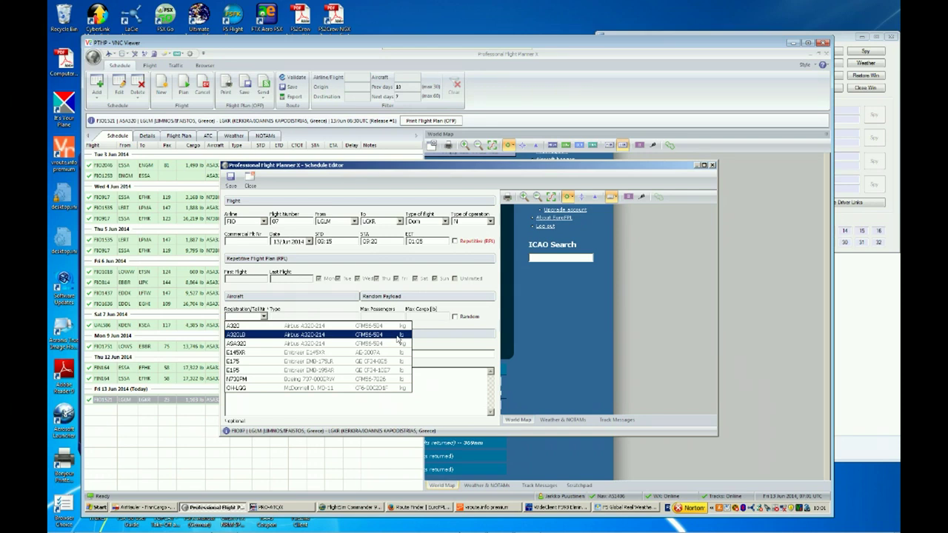
pyautogui.click(400, 338)
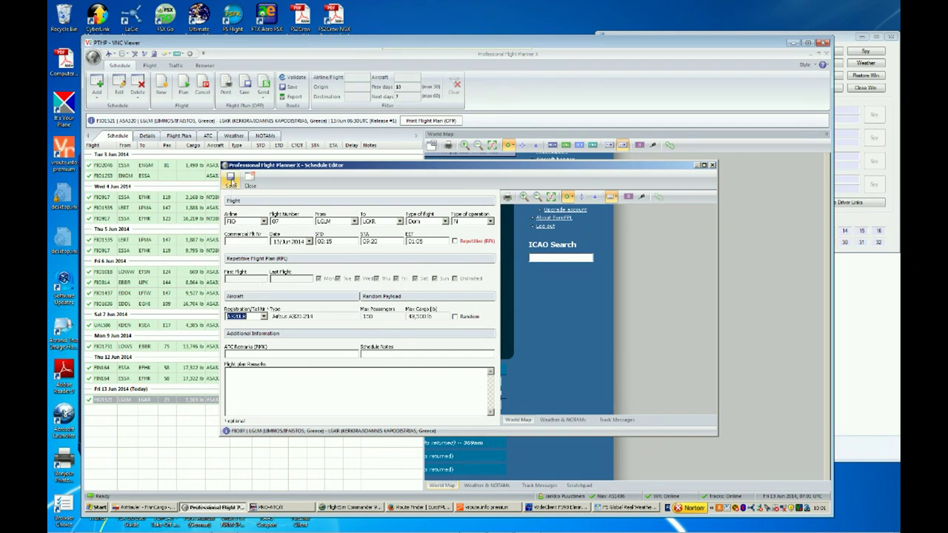
pyautogui.click(231, 178)
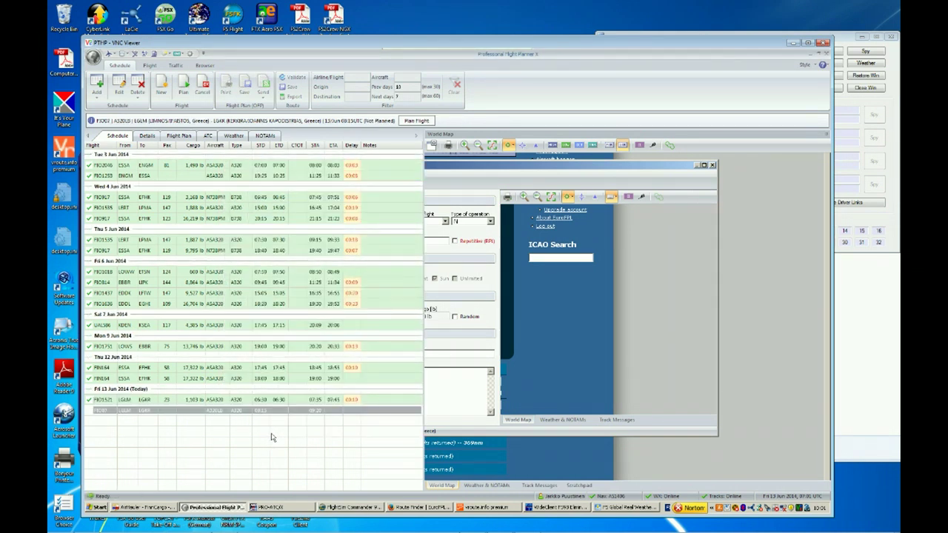
# - Plan FIO07 and review the METARs: LGLM 00000KT CAVOK, LGKR 15004KT
pyautogui.click(193, 411)
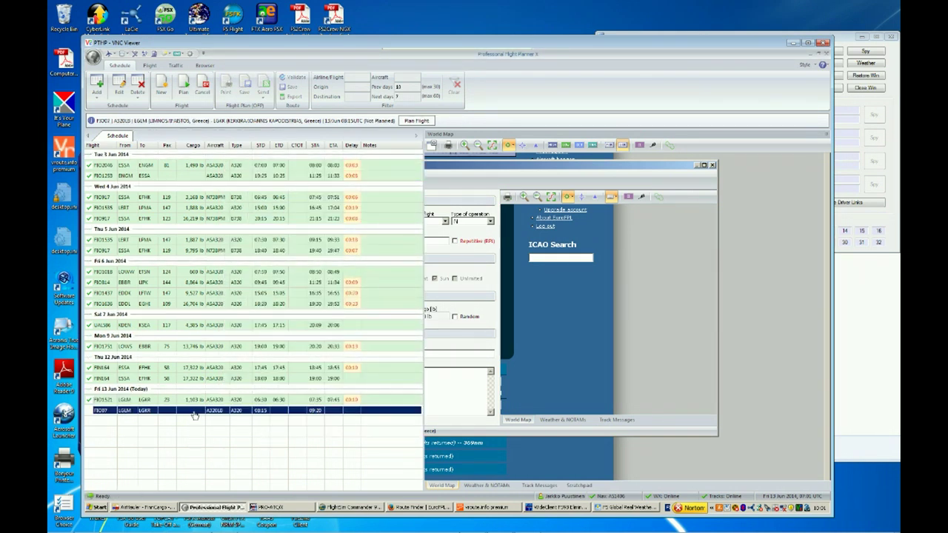
pyautogui.click(182, 92)
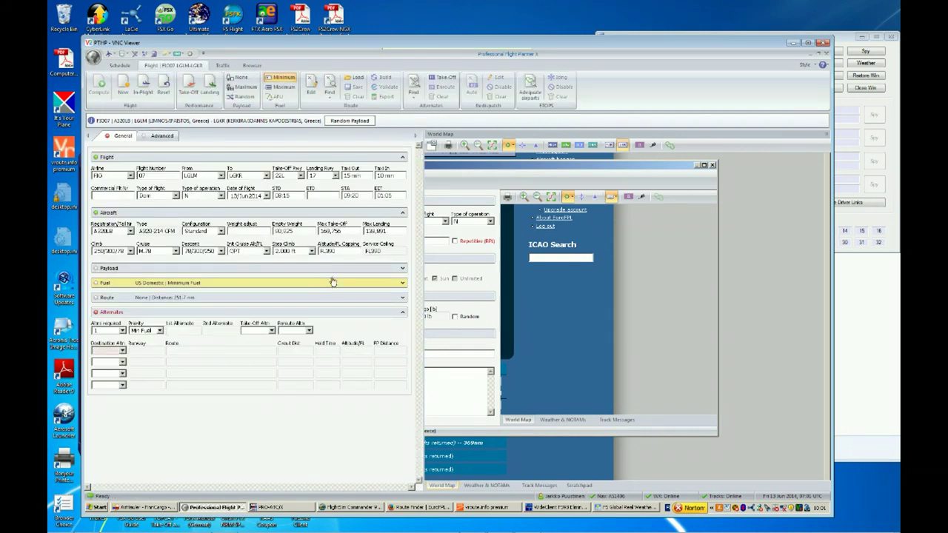
pyautogui.click(485, 486)
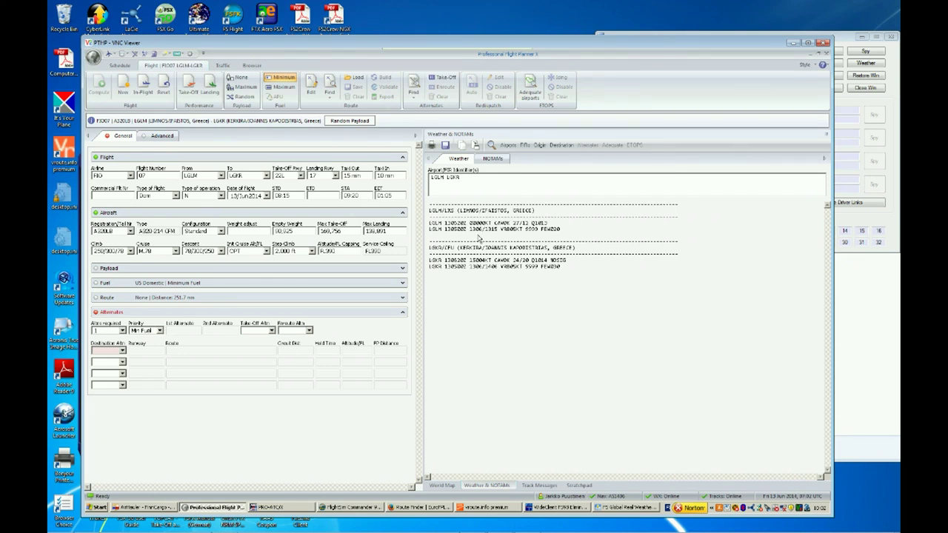
pyautogui.doubleClick(478, 223)
pyautogui.doubleClick(503, 224)
pyautogui.click(504, 226)
pyautogui.doubleClick(476, 260)
pyautogui.click(336, 509)
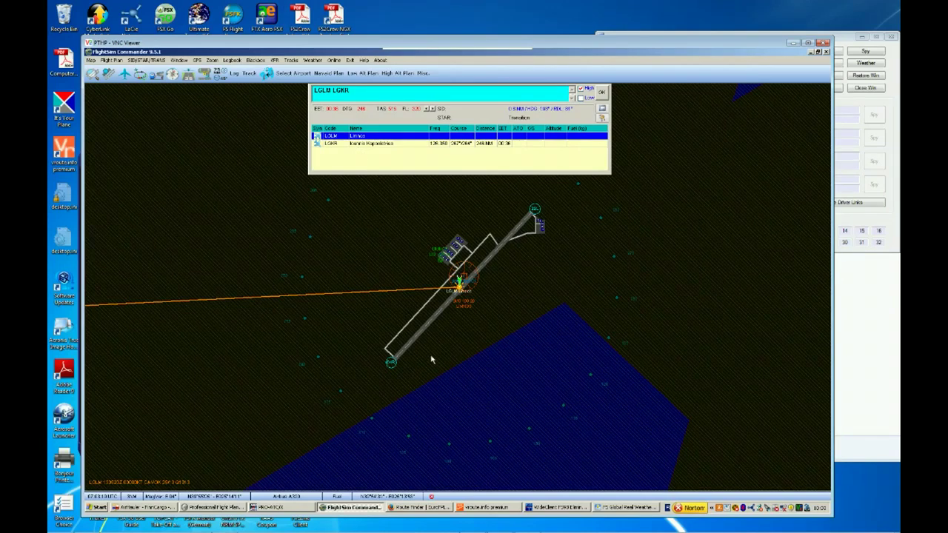
# - Keep runway 22L as the take-off runway in PFPX
pyautogui.click(218, 508)
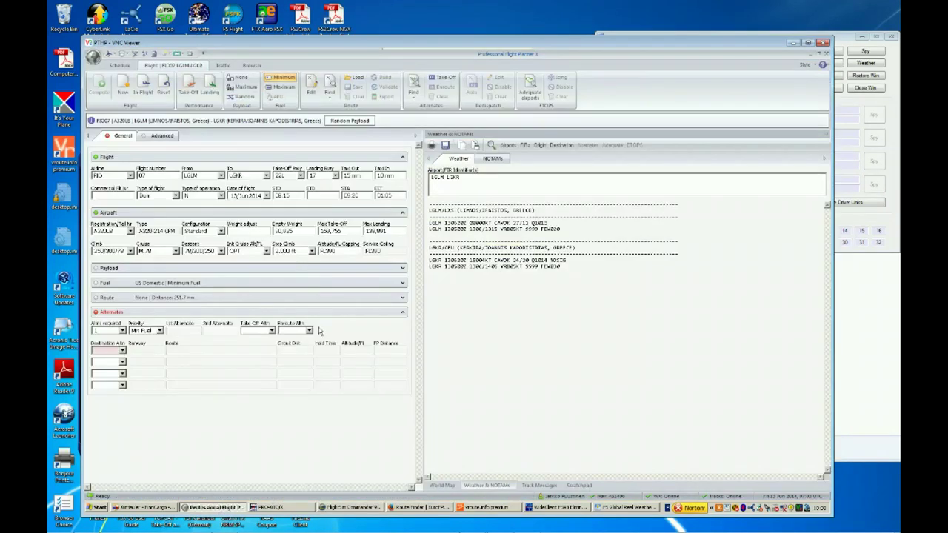
pyautogui.click(301, 175)
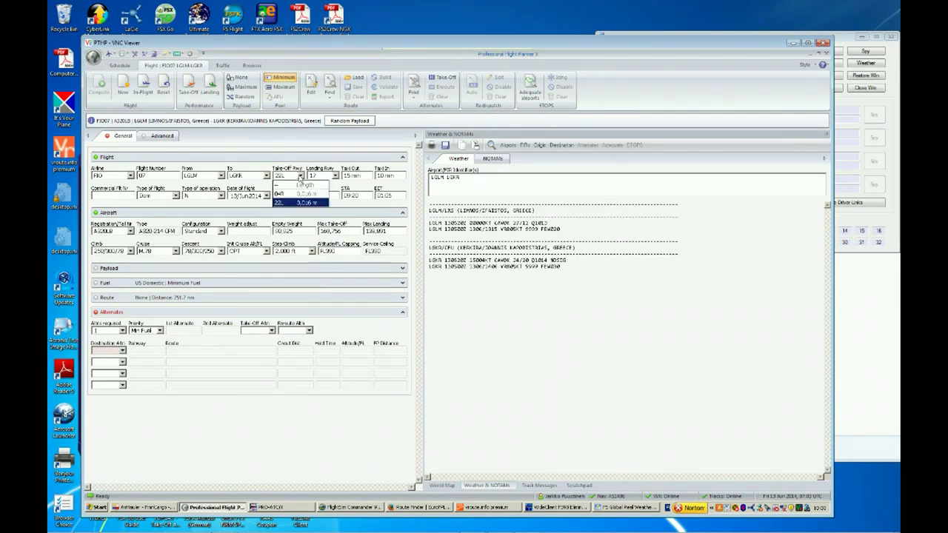
pyautogui.click(311, 155)
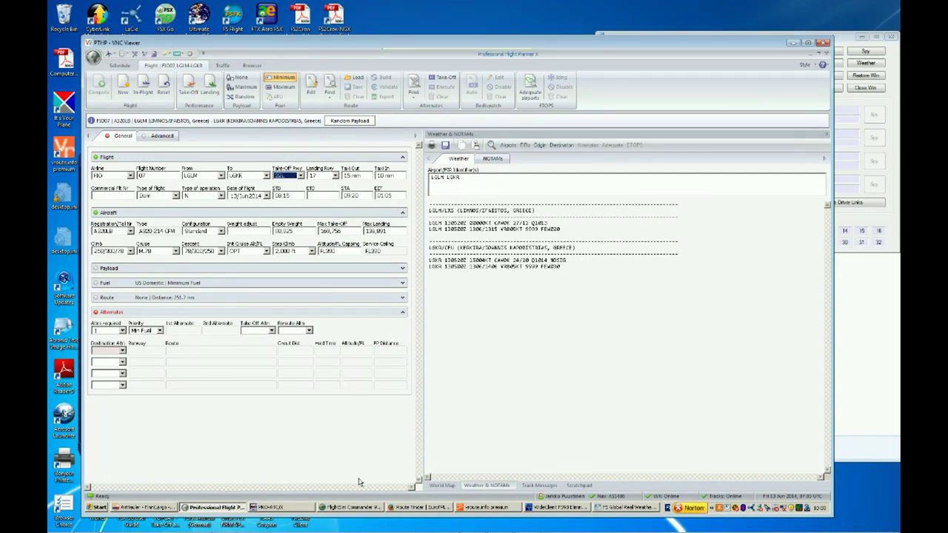
# - Download the latest weather onto the FlightSim Commander LGLM–LGKR map
pyautogui.click(353, 508)
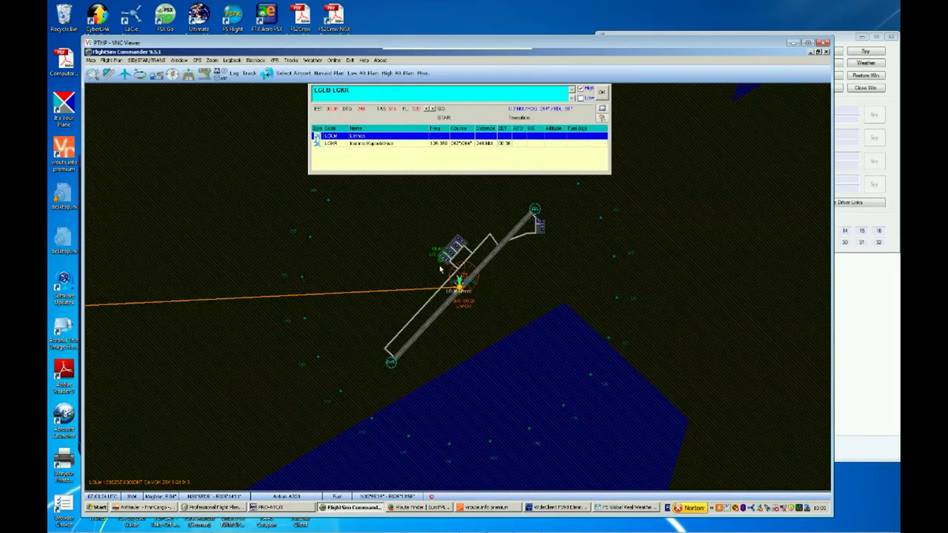
pyautogui.scroll(1, 439, 270)
pyautogui.moveTo(94, 273)
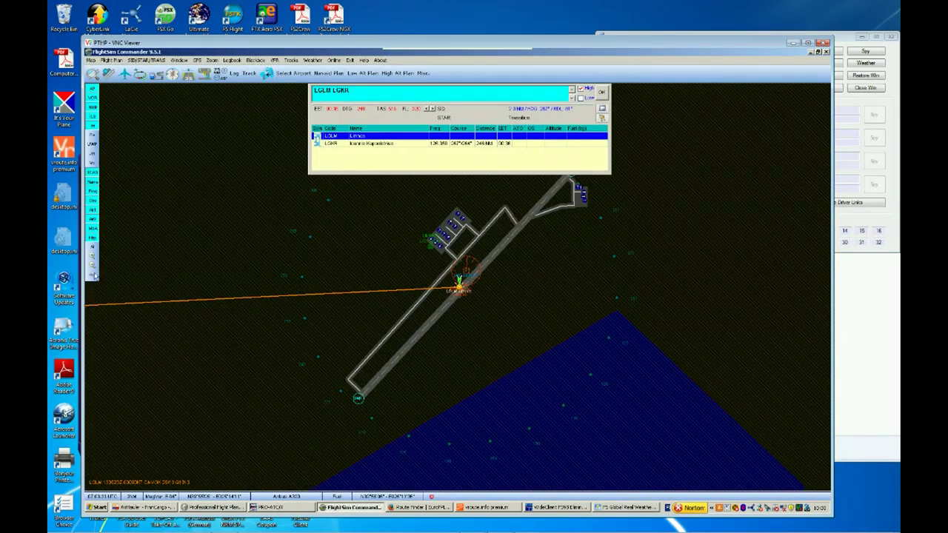
pyautogui.scroll(-1, 96, 272)
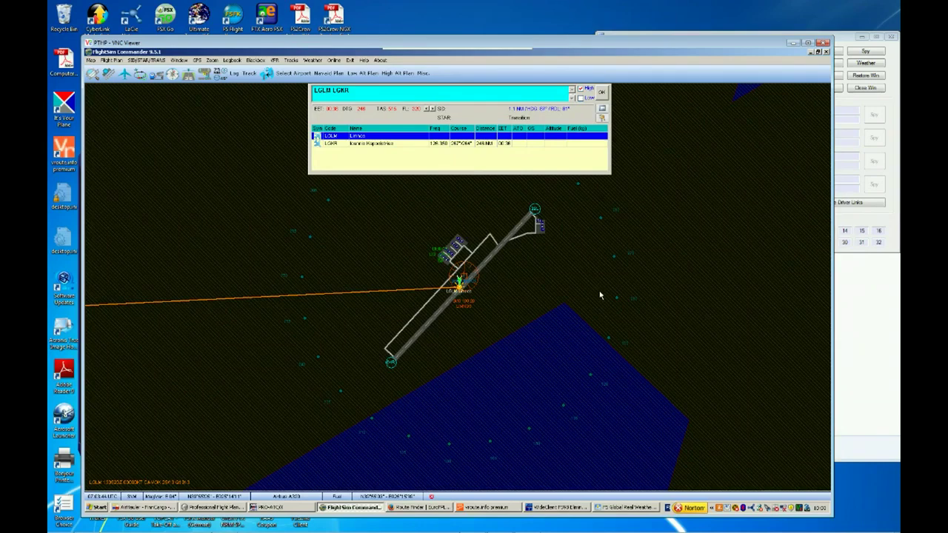
pyautogui.click(312, 60)
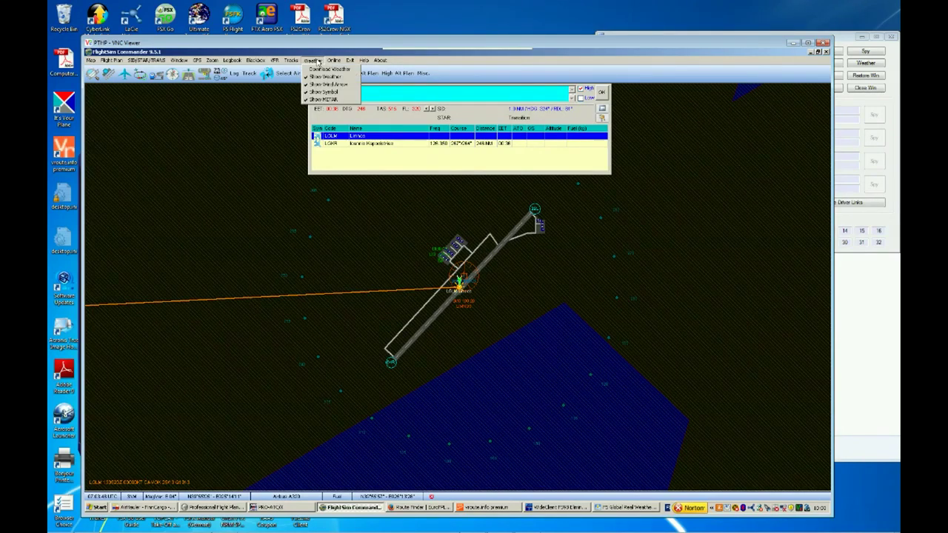
pyautogui.click(319, 69)
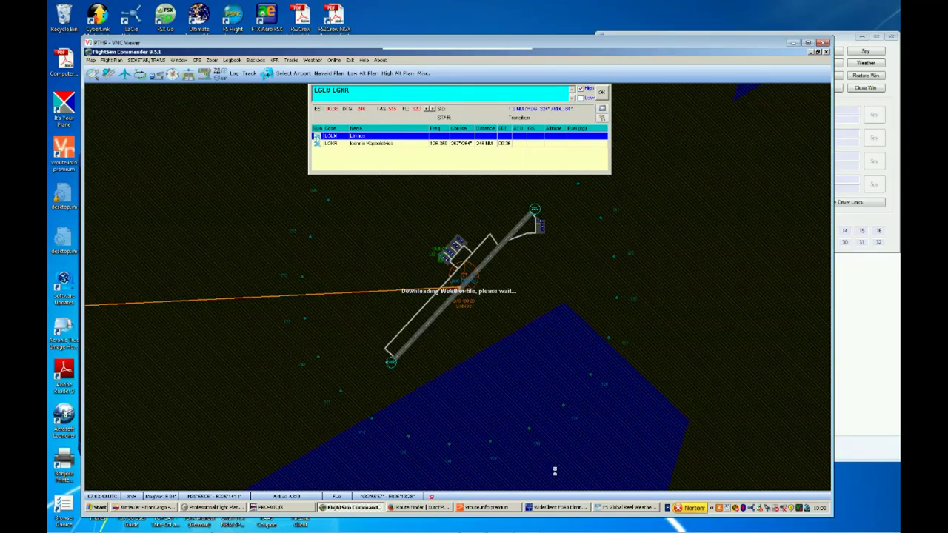
# - Start a dynamic Most Current Weather download, then shift the PRO-ATC/X window slightly left
pyautogui.click(624, 508)
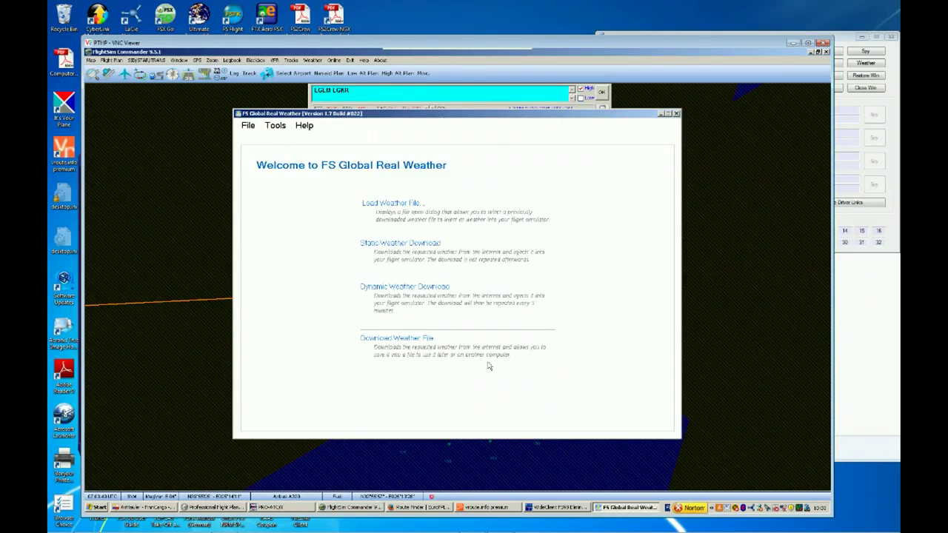
pyautogui.click(413, 289)
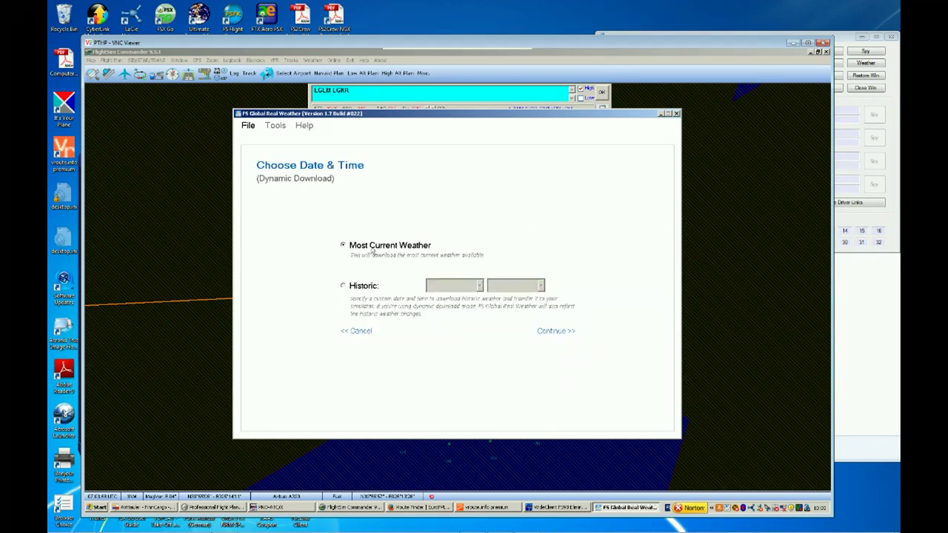
pyautogui.click(550, 332)
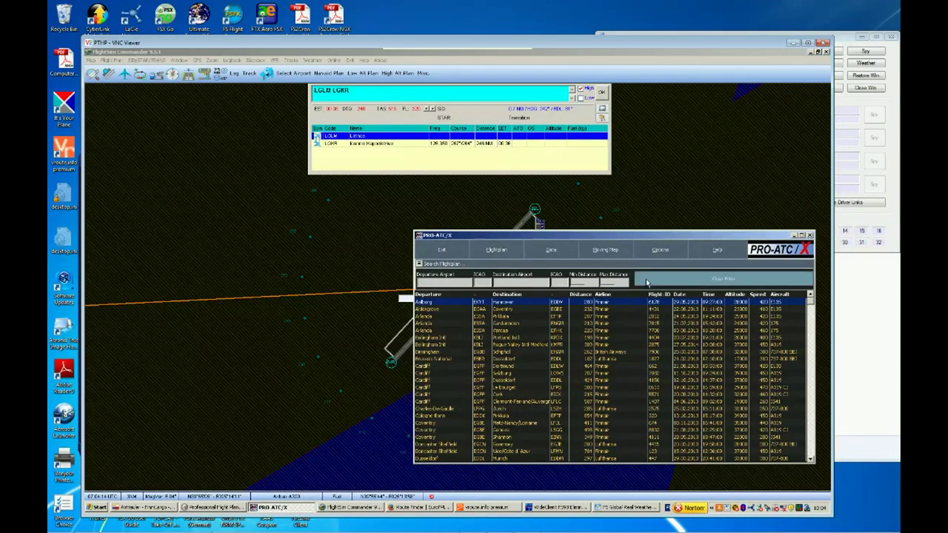
pyautogui.moveTo(701, 238)
pyautogui.mouseDown()
pyautogui.moveTo(679, 239)
pyautogui.moveTo(696, 243)
pyautogui.mouseUp()
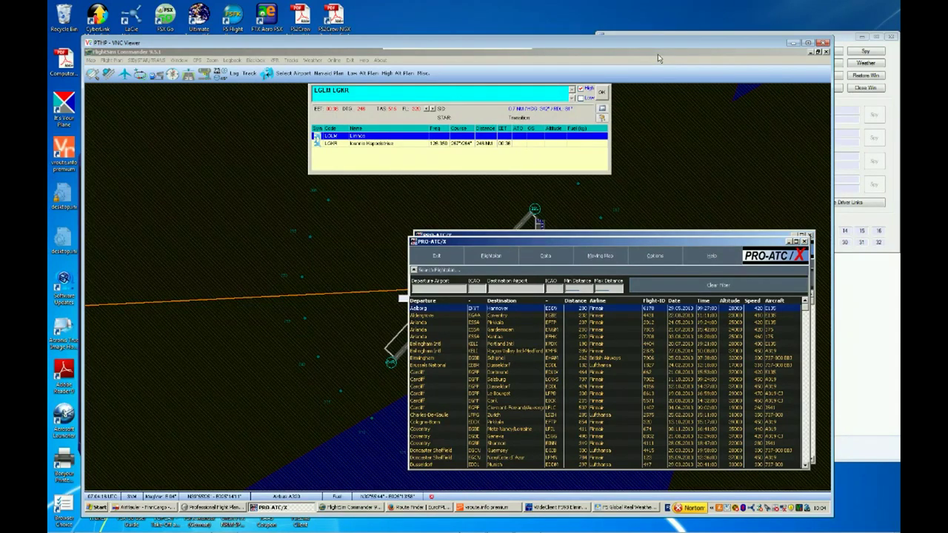
# - Check the LGLM METAR and centre the FlightSim Commander map on the LGKR runway
pyautogui.click(657, 54)
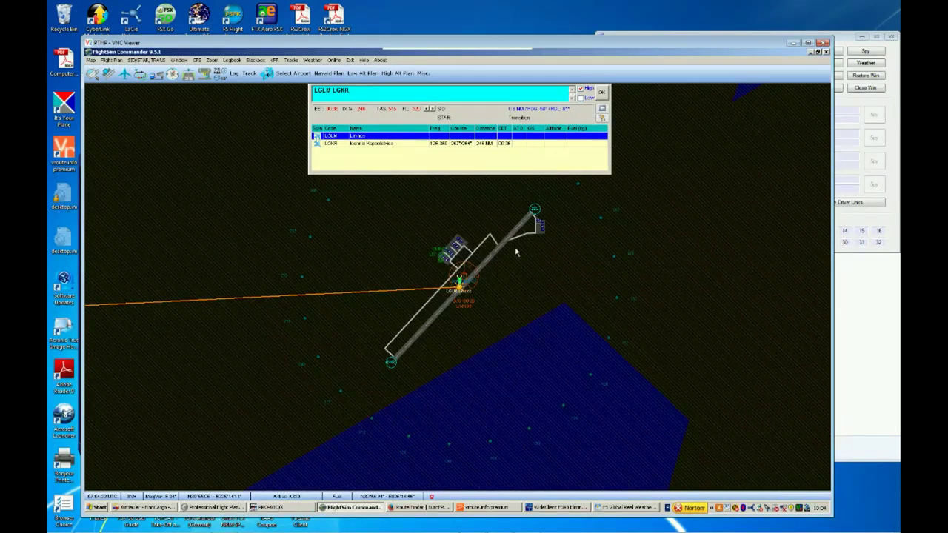
pyautogui.moveTo(459, 291)
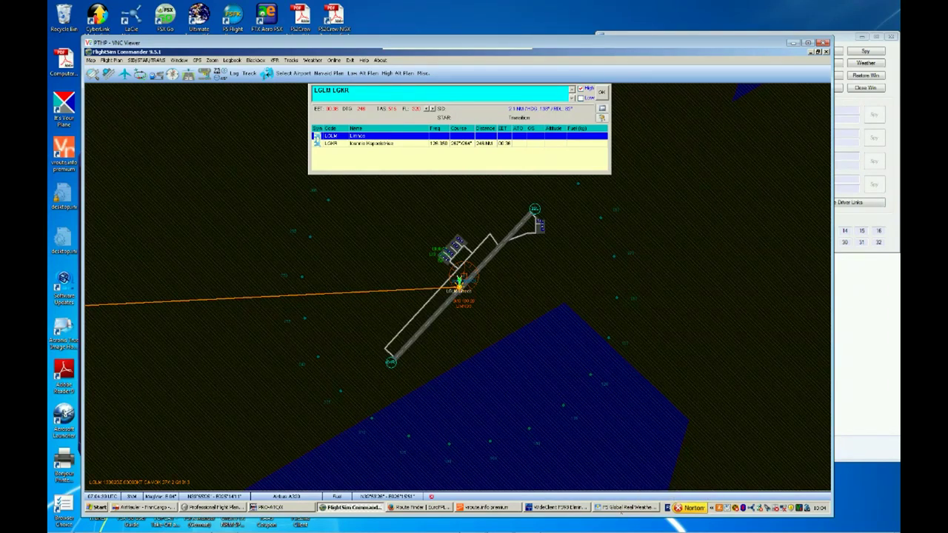
pyautogui.click(621, 508)
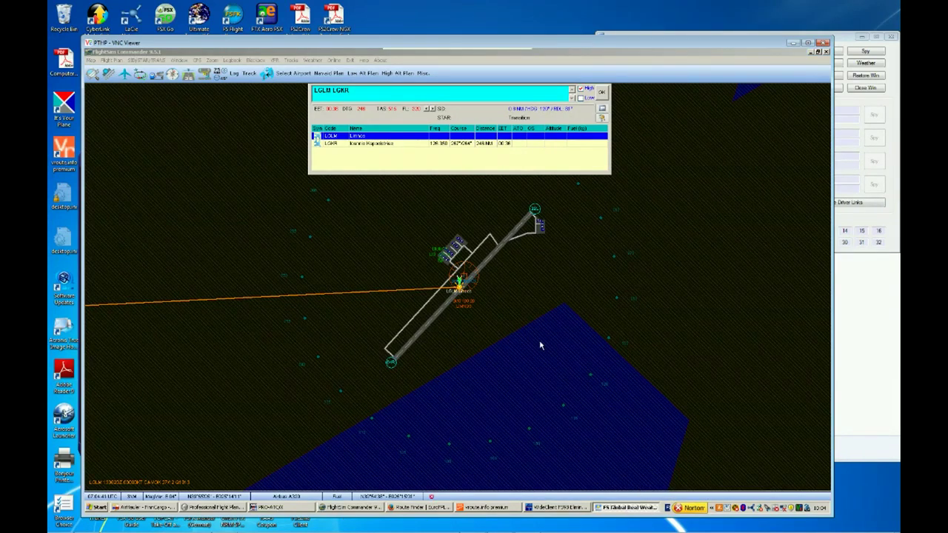
pyautogui.click(453, 465)
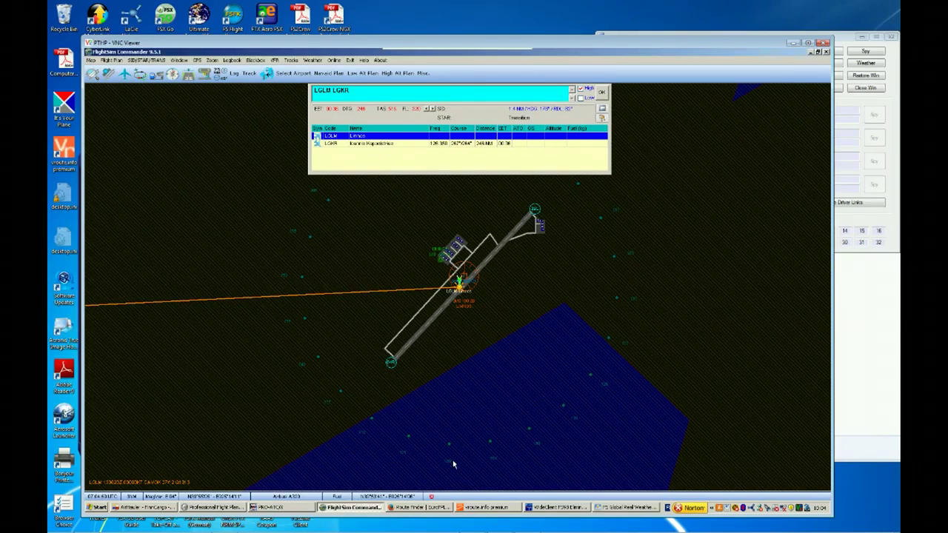
pyautogui.click(403, 145)
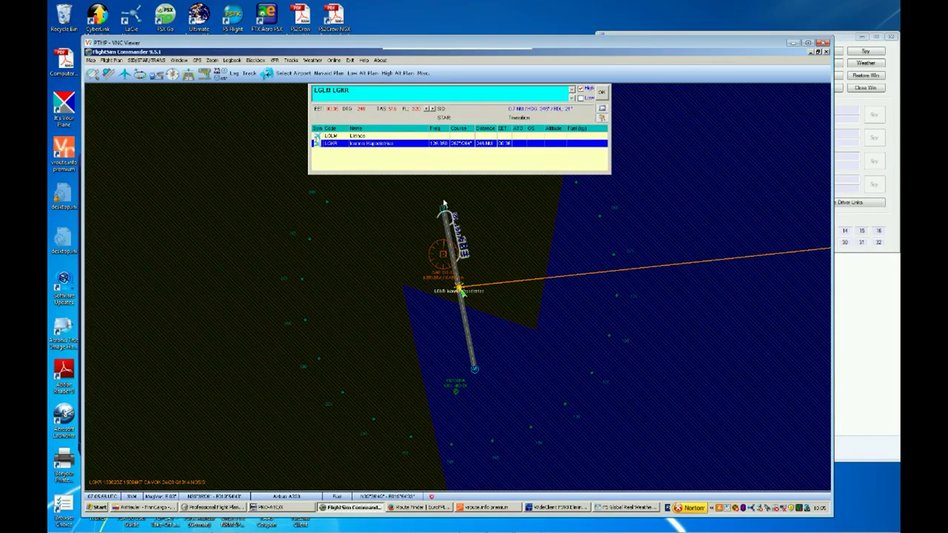
pyautogui.hotkey('alt', 'Tab')
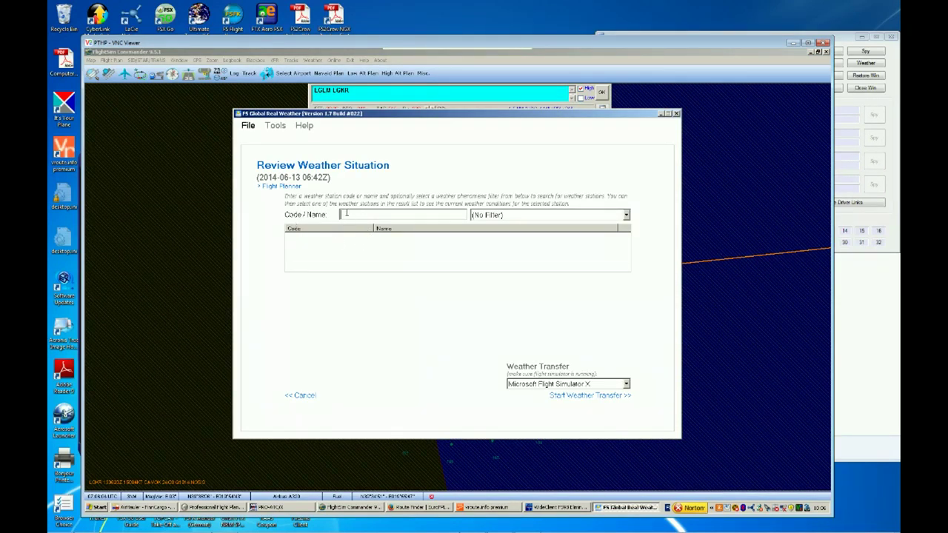
# - Look up the current LGLM weather, then LGKR's, in FS Global Real Weather
pyautogui.click(379, 214)
pyautogui.write('lglm')
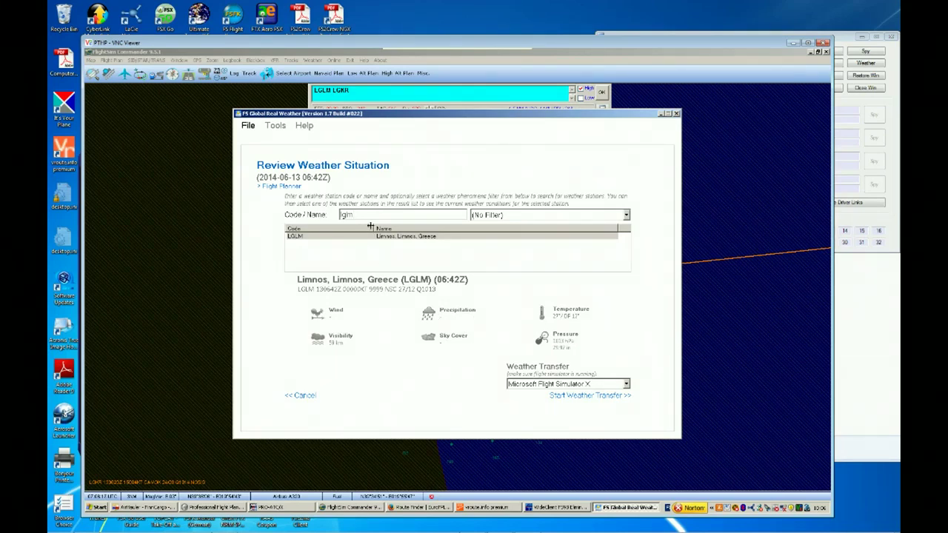
pyautogui.moveTo(361, 214); pyautogui.dragTo(313, 211)
pyautogui.write('lgkr')
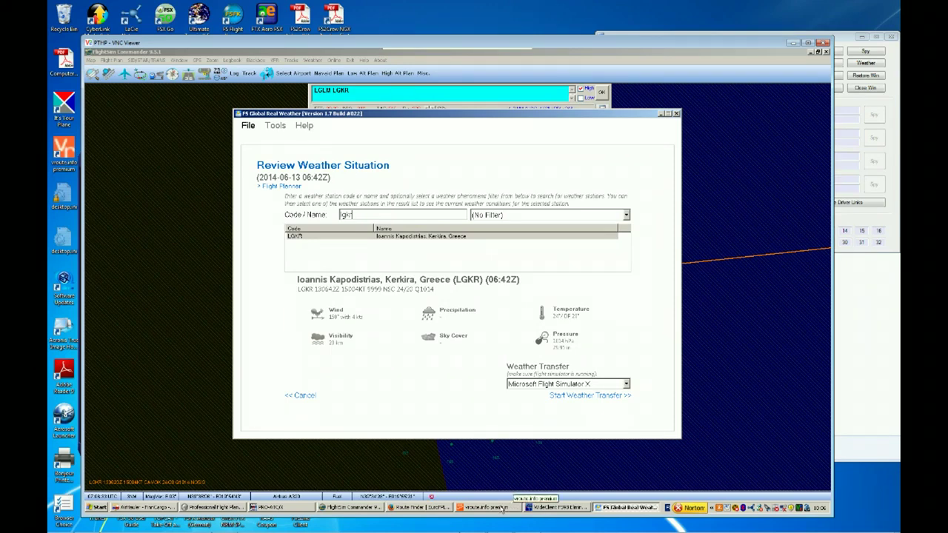
pyautogui.click(420, 507)
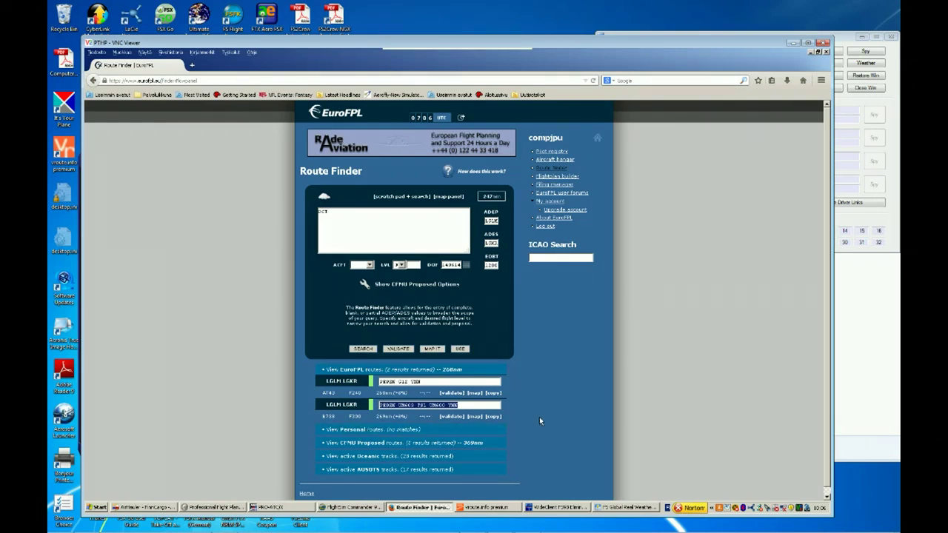
# - Back in PFPX, generate a random payload for FIO07: 147 passengers, zero fuel weight 126,113
pyautogui.click(214, 508)
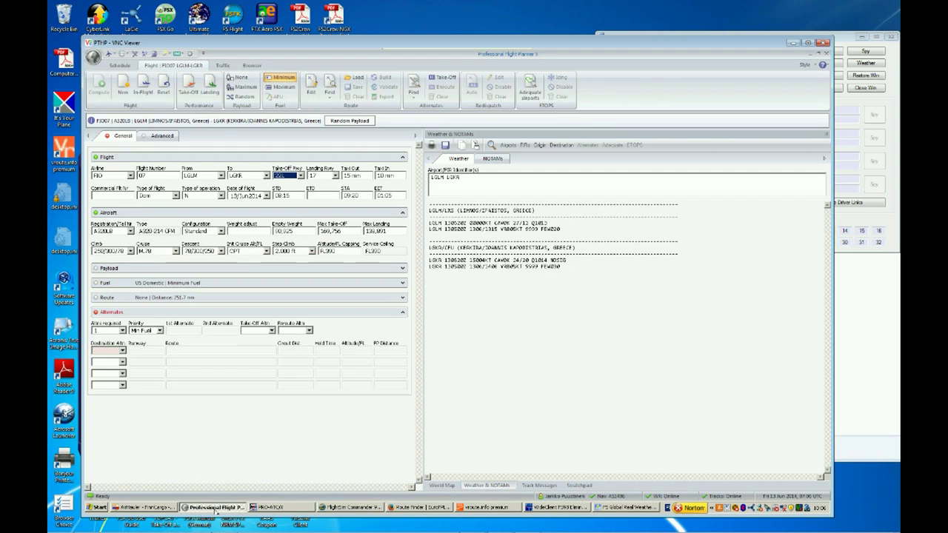
pyautogui.click(350, 120)
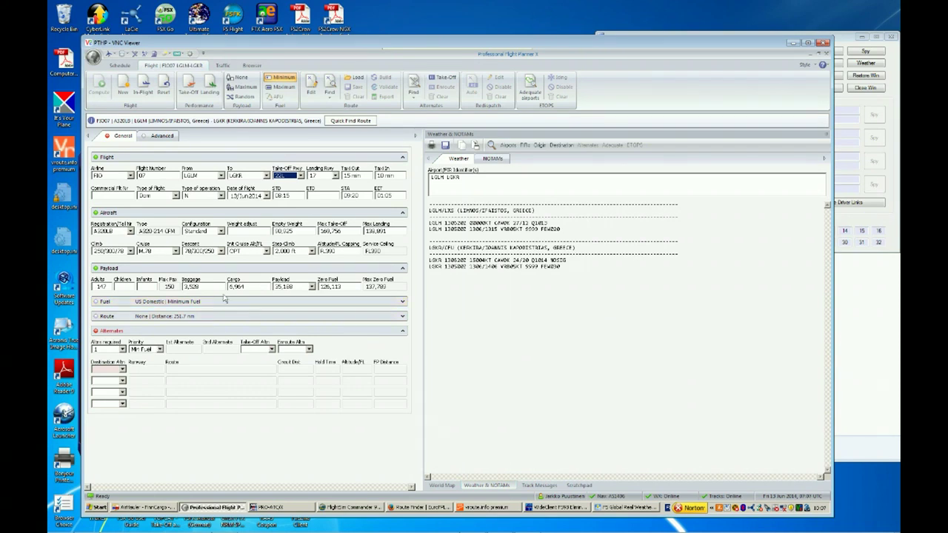
# - Leave AirHauler's jobs list and return to the PFPX FIO07 LGLM–LGKR plan
pyautogui.click(142, 507)
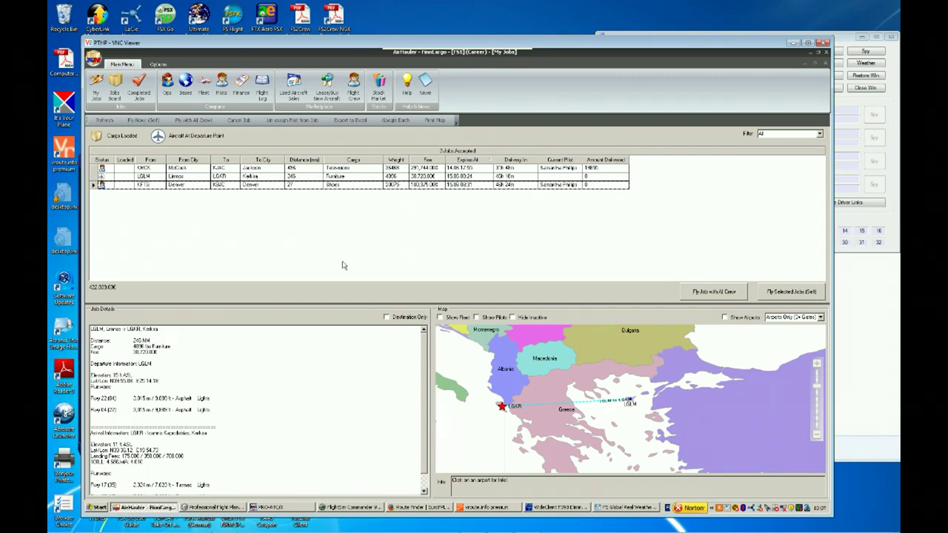
pyautogui.click(218, 507)
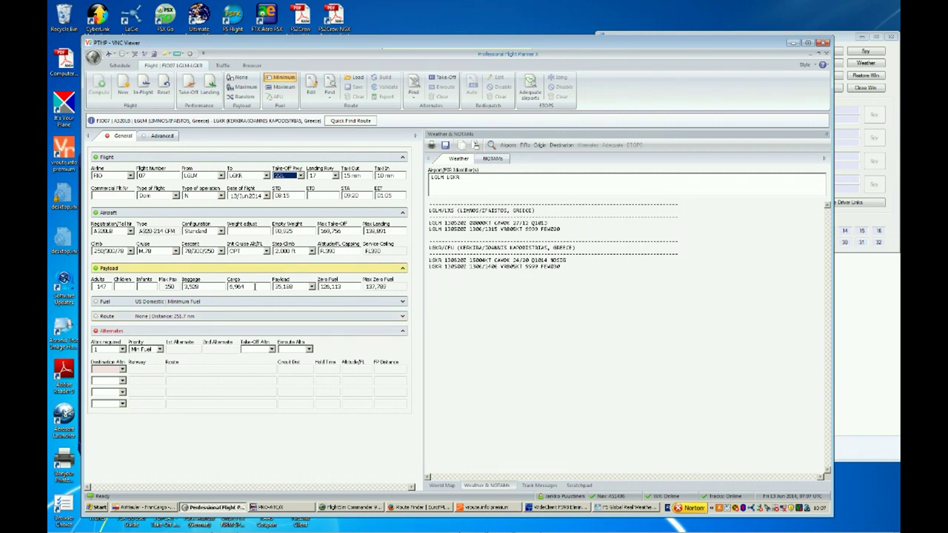
# - Change the FIO07 payload to 25 adult passengers and adjust the cargo value
pyautogui.click(254, 287)
pyautogui.moveTo(249, 286); pyautogui.dragTo(224, 286)
pyautogui.write('1')
pyautogui.moveTo(109, 286); pyautogui.dragTo(87, 285)
pyautogui.write('10')
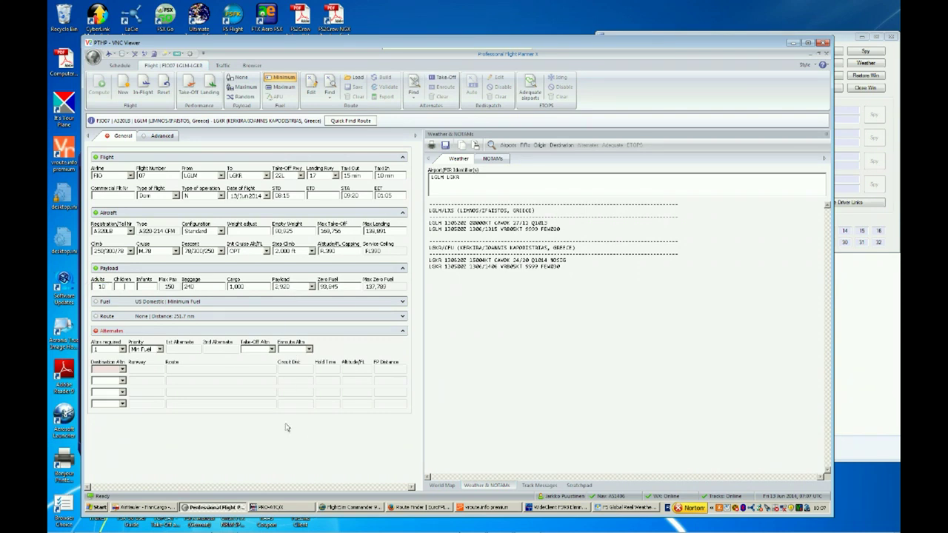
pyautogui.doubleClick(102, 287)
pyautogui.write('25')
# - Assign aircraft A5A320 and confirm 454 kg cargo for a 2,631 kg payload
pyautogui.click(131, 232)
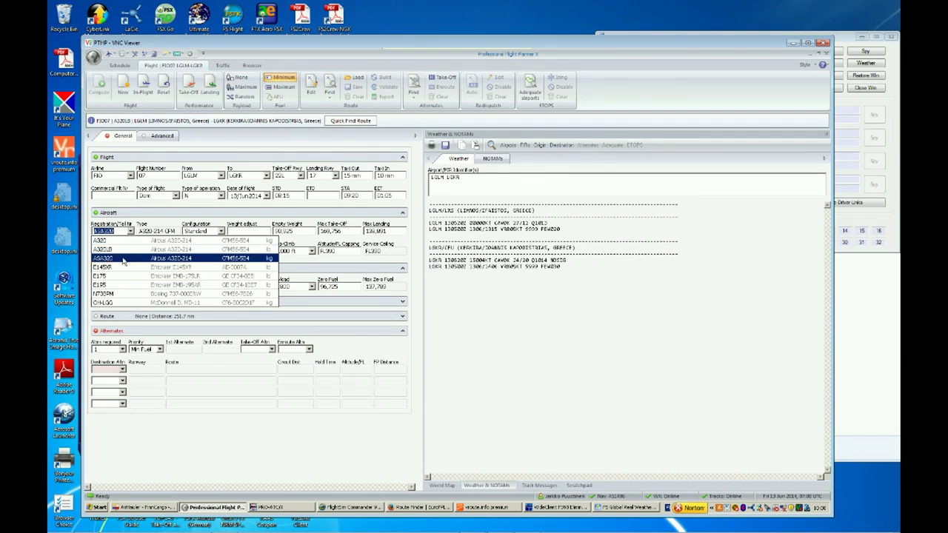
pyautogui.click(124, 259)
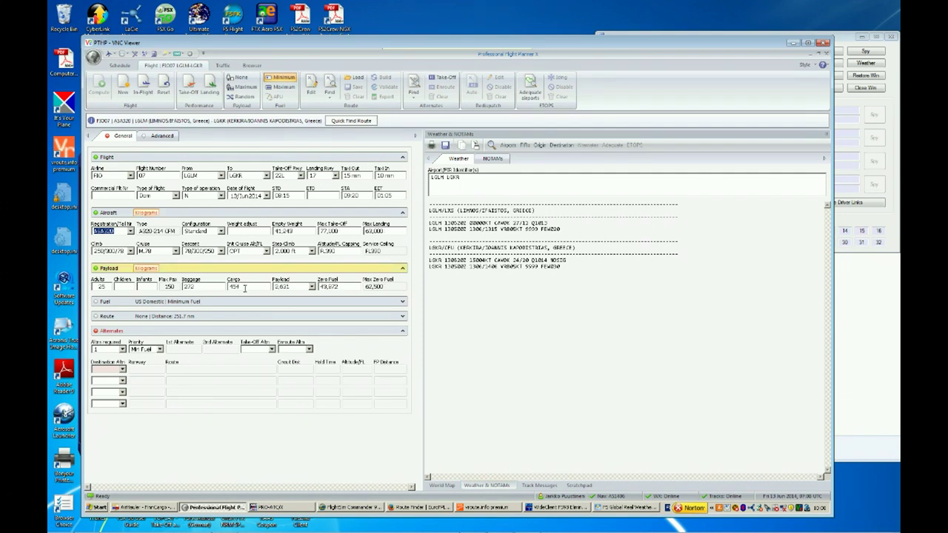
pyautogui.click(291, 287)
# - Auto-find the LGLM–PEREN–UM603–TSL–LGKR route and widen the world map panel to view it
pyautogui.click(362, 122)
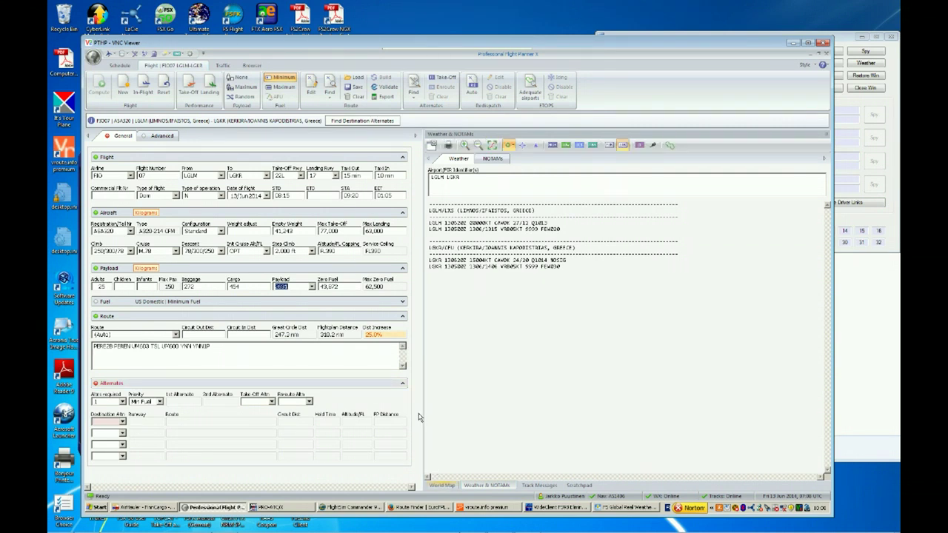
pyautogui.moveTo(423, 409); pyautogui.dragTo(416, 409)
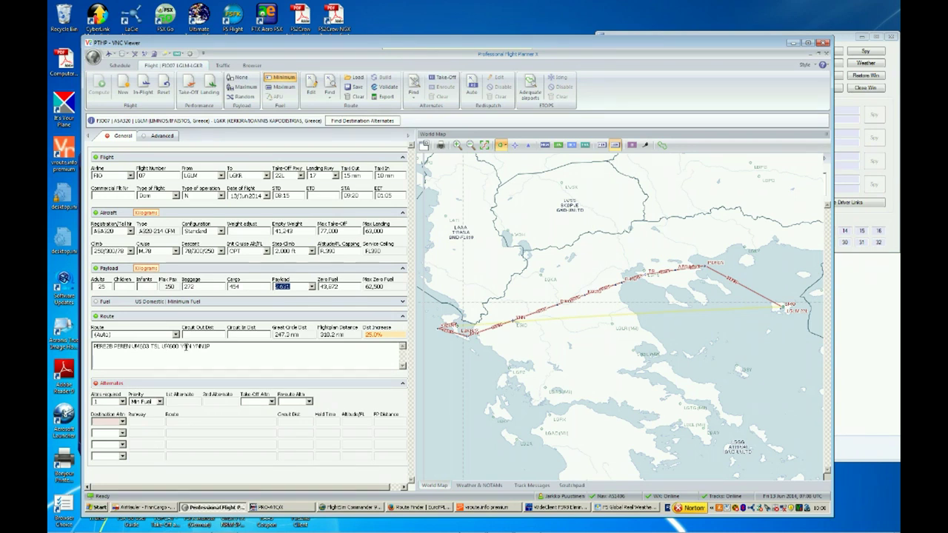
# - Restore the EuroFPL Route Finder window down and move it right, beside PFPX
pyautogui.click(410, 509)
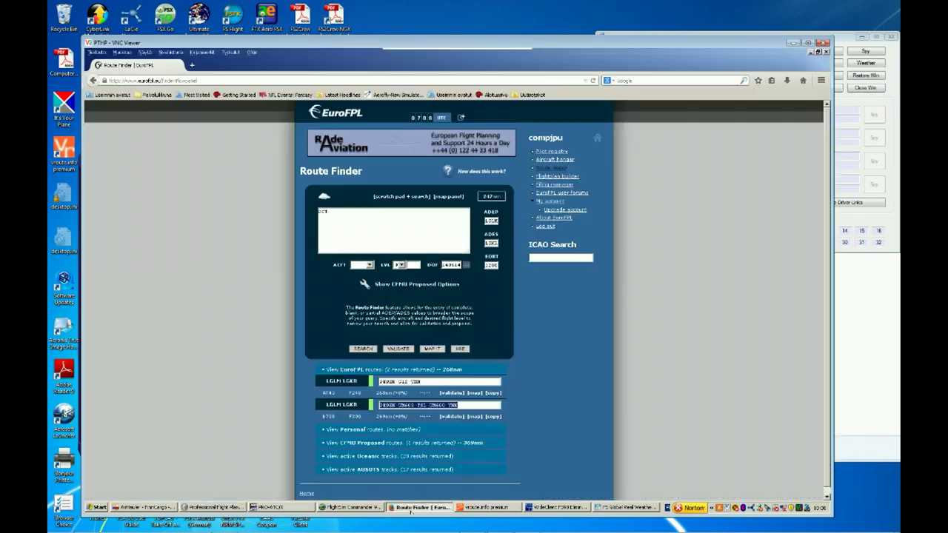
pyautogui.click(817, 51)
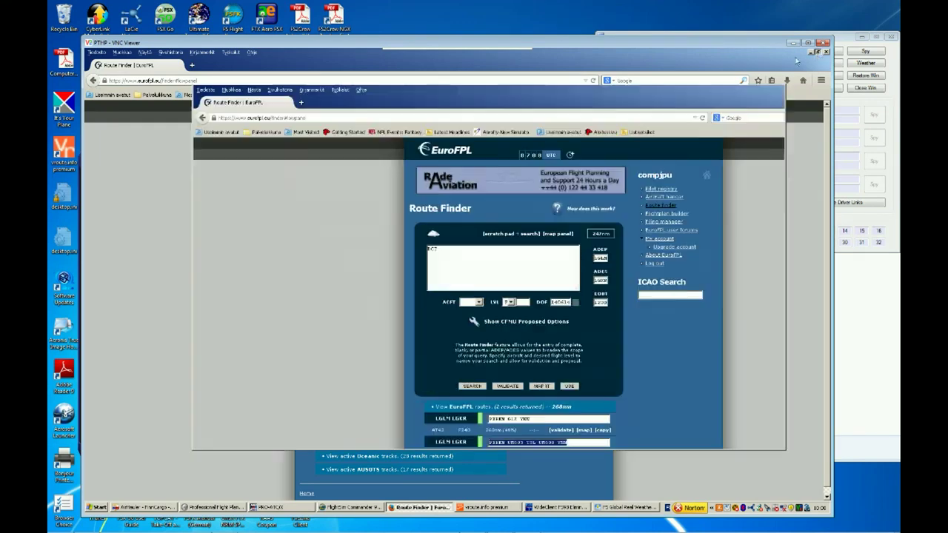
pyautogui.moveTo(434, 105); pyautogui.dragTo(587, 111)
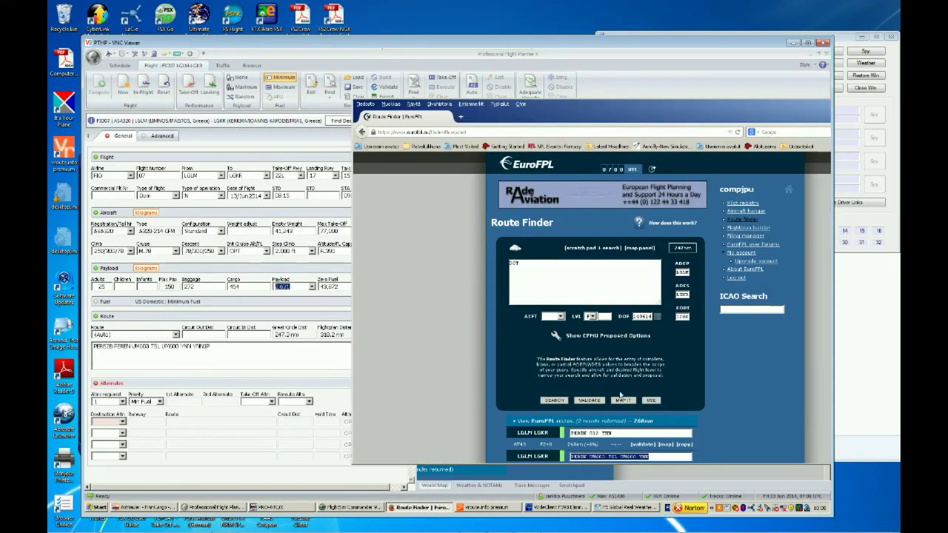
# - Select the F300 LGLM–LGKR route text in the Route Finder
pyautogui.scroll(-1, 662, 357)
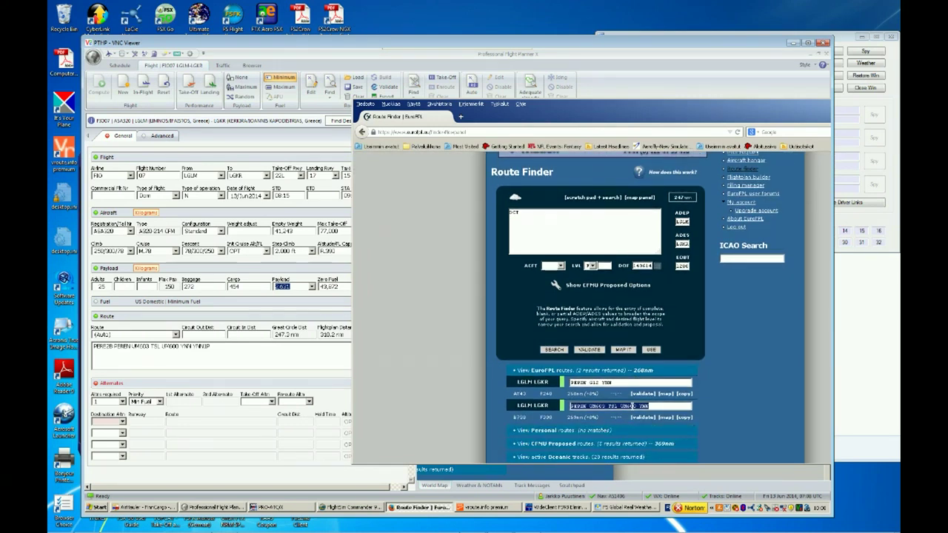
pyautogui.click(644, 405)
pyautogui.moveTo(648, 406); pyautogui.dragTo(570, 406)
pyautogui.scroll(-1, 727, 382)
pyautogui.scroll(1, 727, 382)
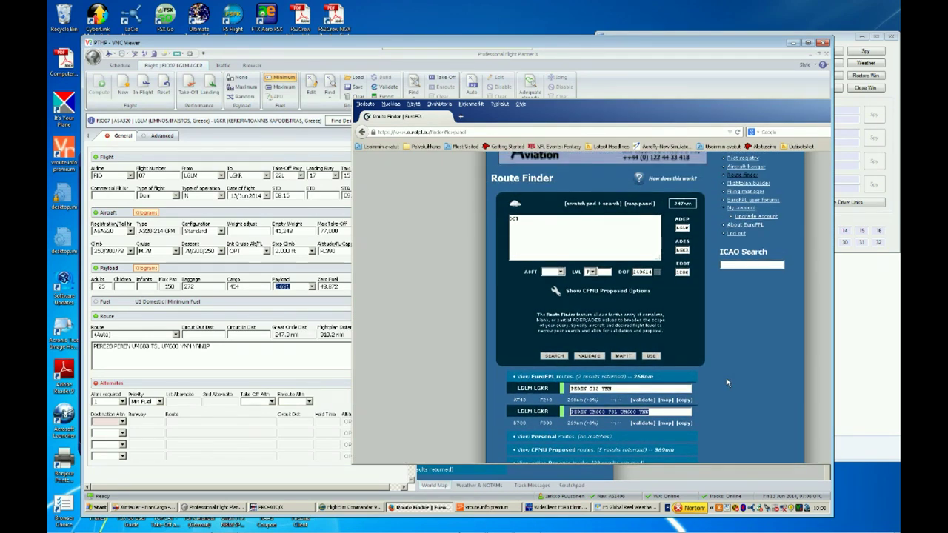
pyautogui.scroll(-1, 727, 382)
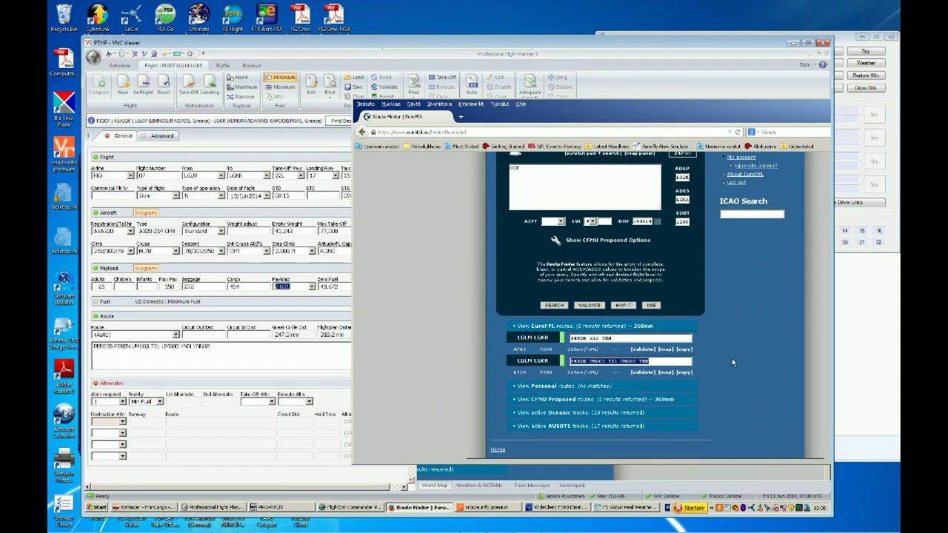
pyautogui.scroll(1, 728, 342)
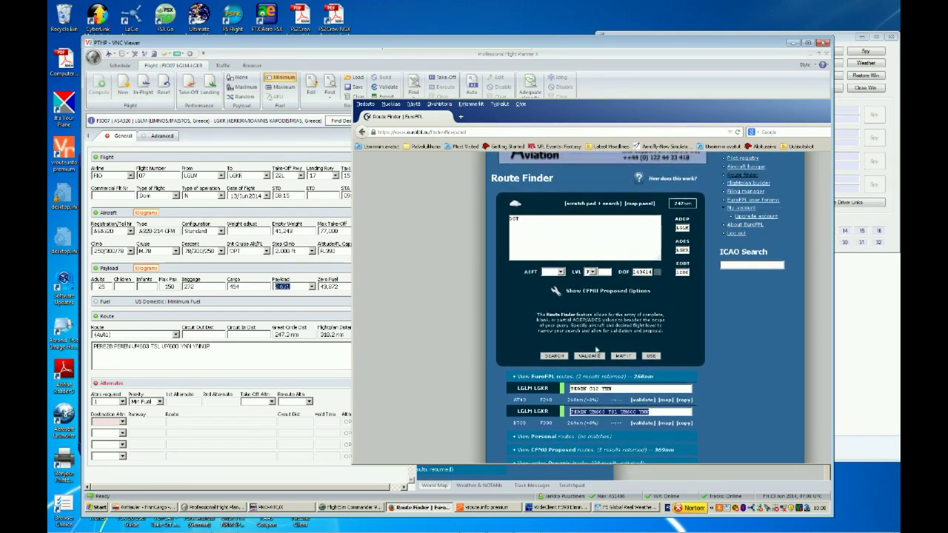
pyautogui.scroll(-1, 747, 379)
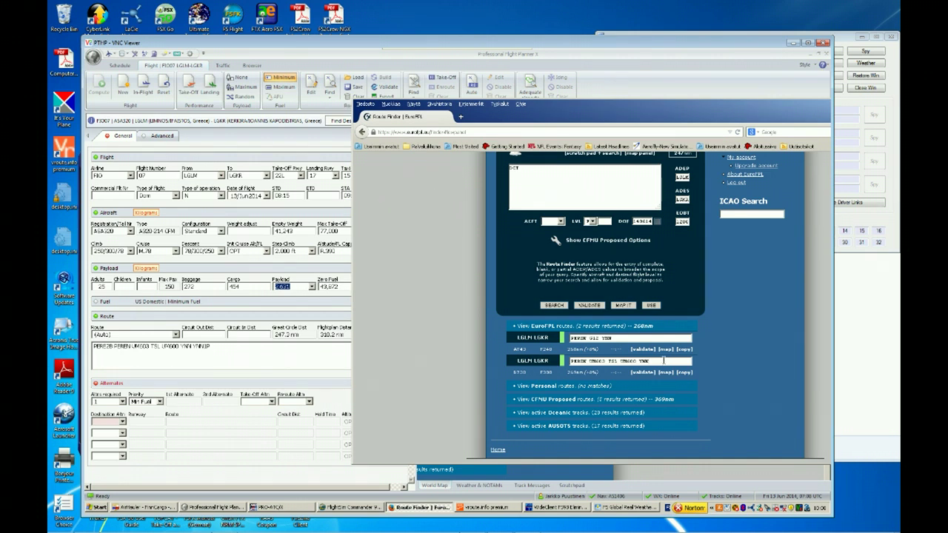
# - Validate the FIO07 flight plan through CFMU with no errors, then close the validation window
pyautogui.click(261, 348)
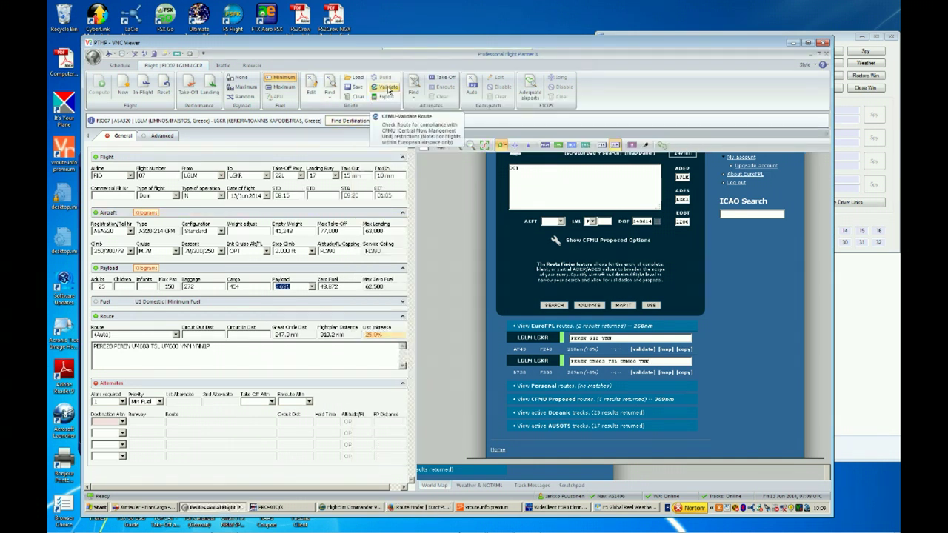
pyautogui.click(388, 88)
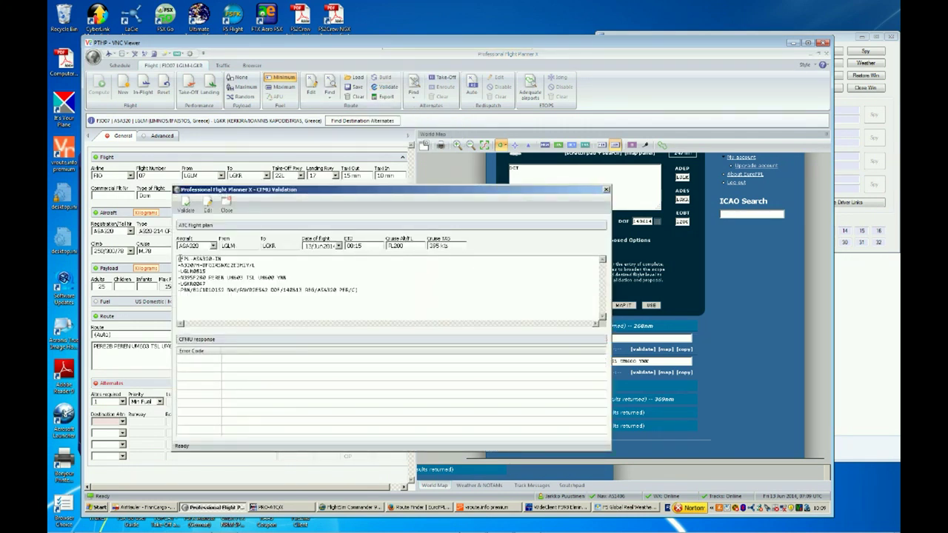
pyautogui.moveTo(180, 259); pyautogui.dragTo(370, 294)
pyautogui.click(312, 296)
pyautogui.click(183, 205)
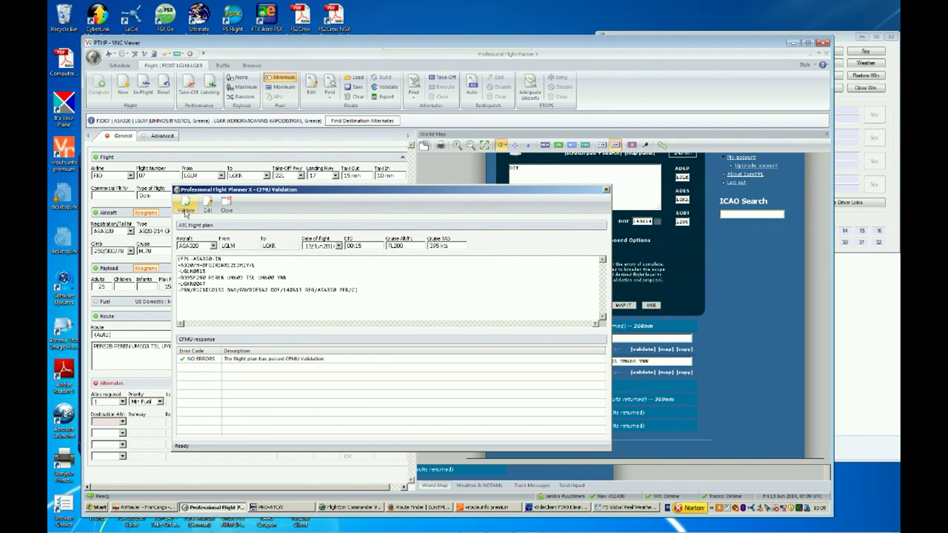
pyautogui.click(230, 209)
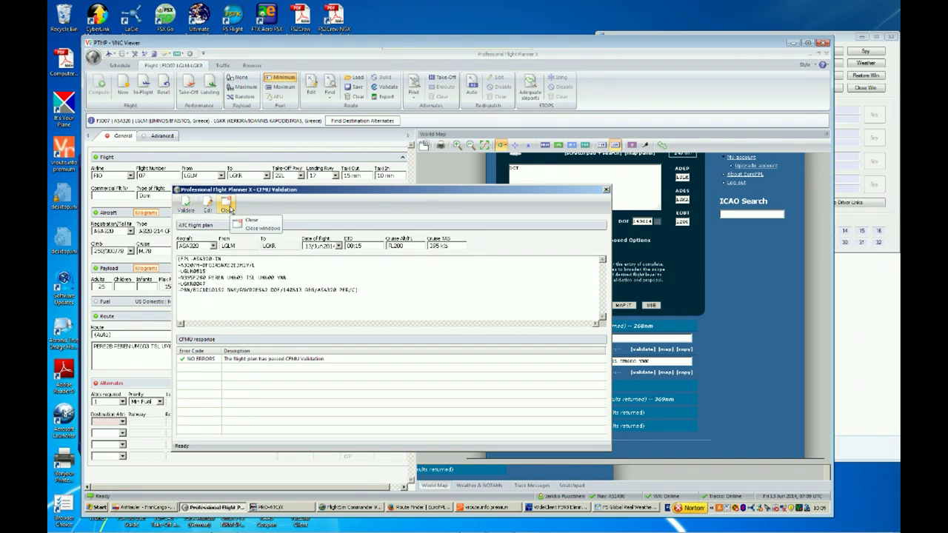
pyautogui.click(251, 220)
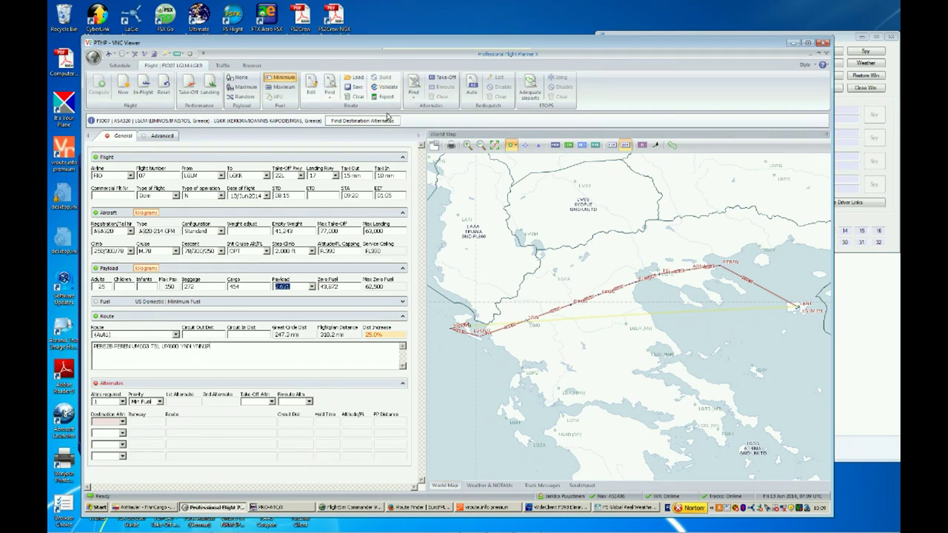
pyautogui.click(432, 509)
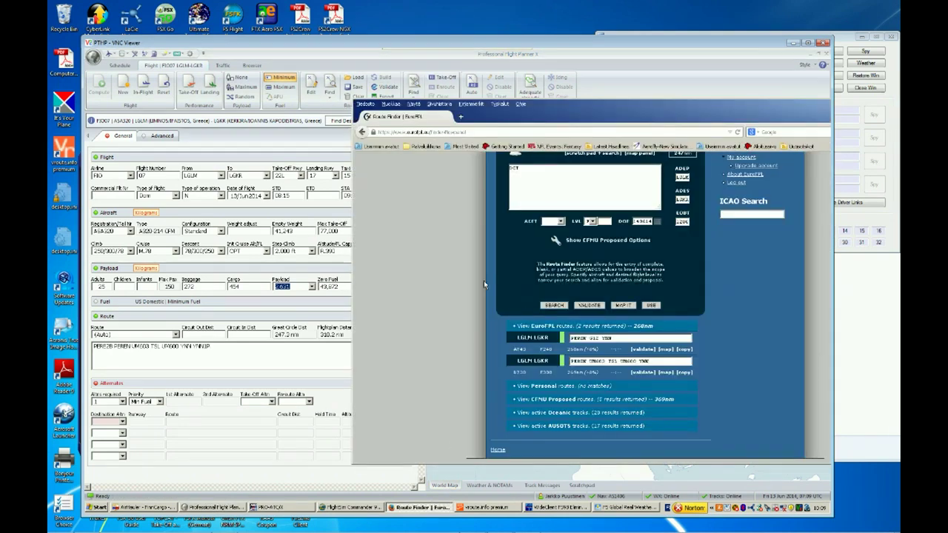
pyautogui.scroll(2, 468, 275)
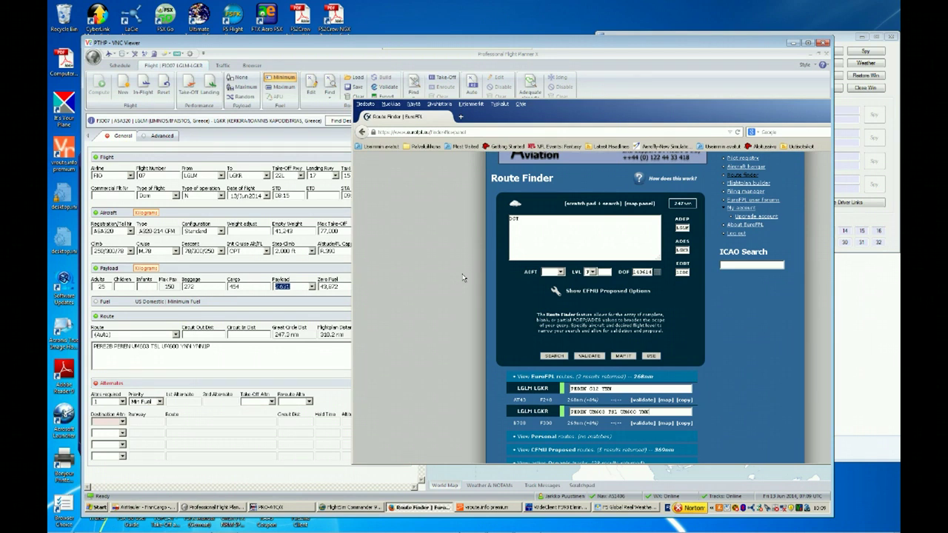
# - Search vroute.info premium for LGLM to LGKR routes and highlight the FL250–FL300 route
pyautogui.click(483, 507)
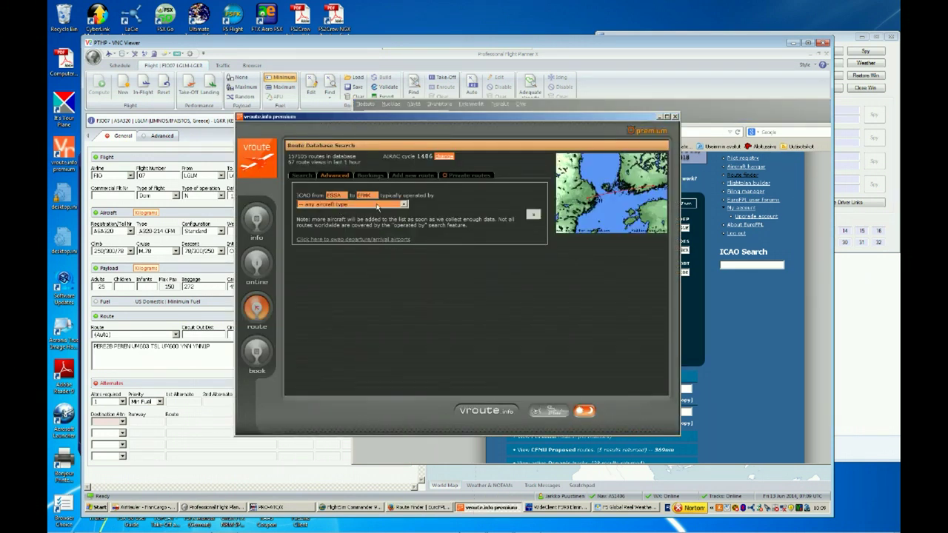
pyautogui.click(342, 196)
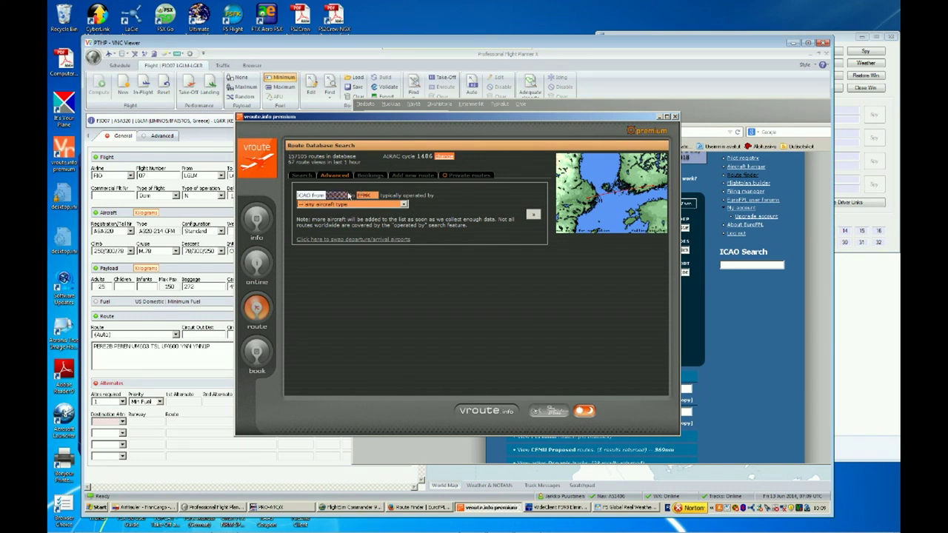
pyautogui.moveTo(346, 196); pyautogui.dragTo(326, 195)
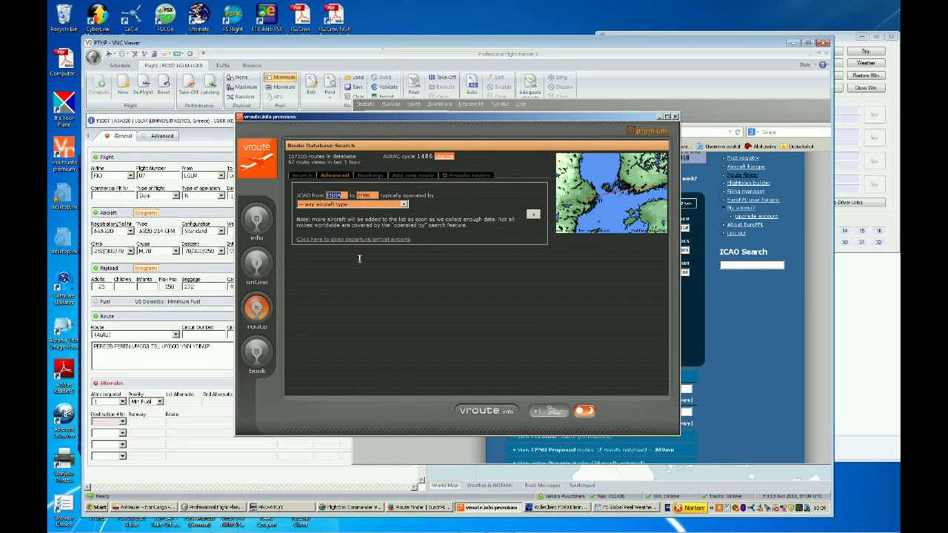
pyautogui.press('BackSpace')
pyautogui.write('lglm')
pyautogui.press('Tab')
pyautogui.write('lg')
pyautogui.click(533, 214)
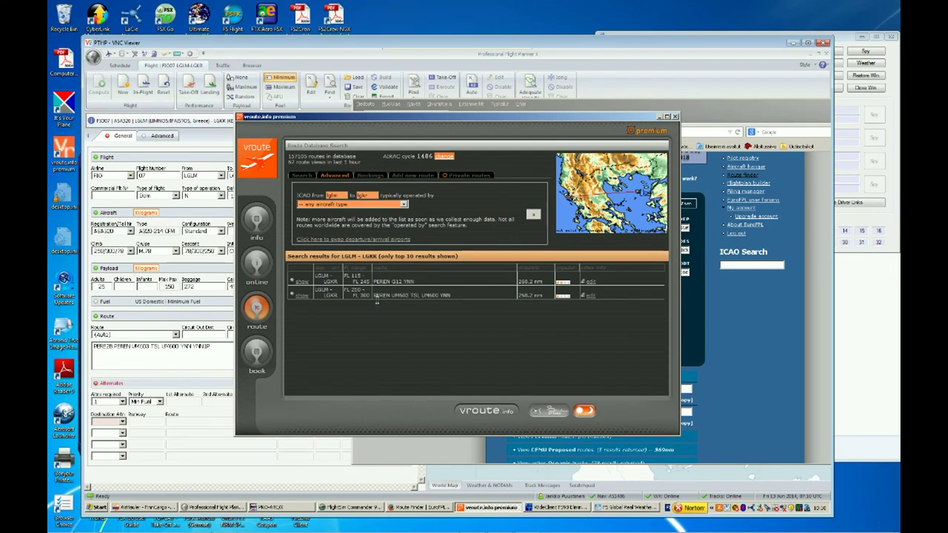
pyautogui.moveTo(373, 295); pyautogui.dragTo(455, 297)
# - Open the FL250–FL300 route details; choose departure PEREN2B (runway 22L) and arrival YNN1P (all runways)
pyautogui.click(301, 295)
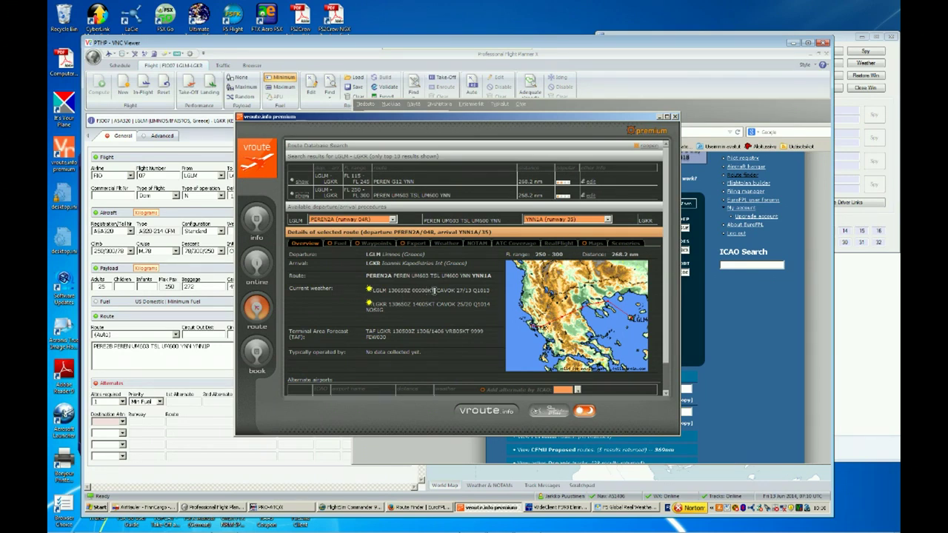
pyautogui.moveTo(435, 291); pyautogui.dragTo(417, 290)
pyautogui.click(421, 291)
pyautogui.click(392, 220)
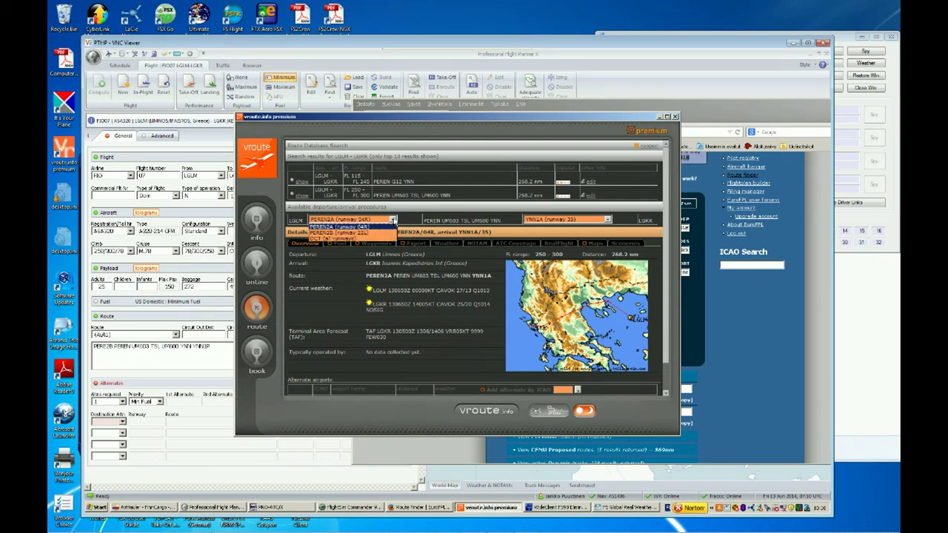
pyautogui.click(382, 234)
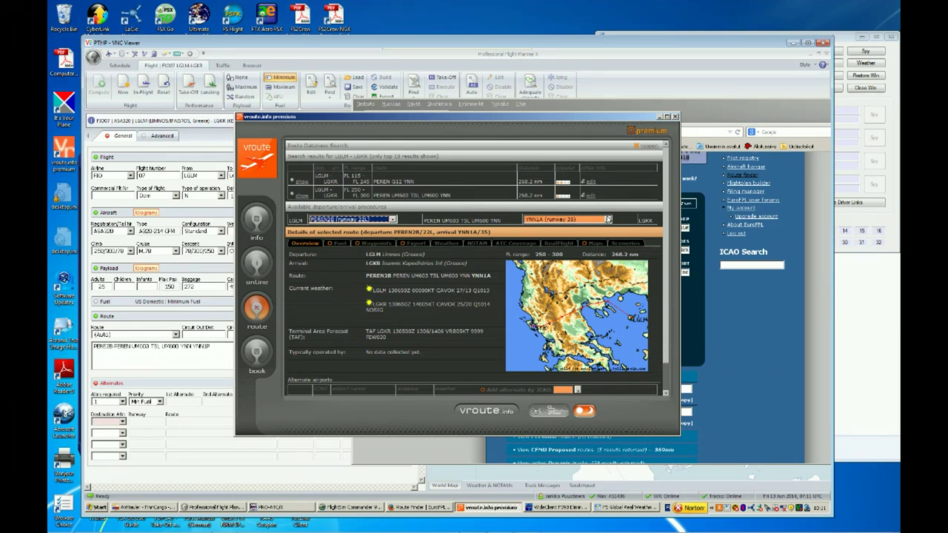
pyautogui.click(584, 219)
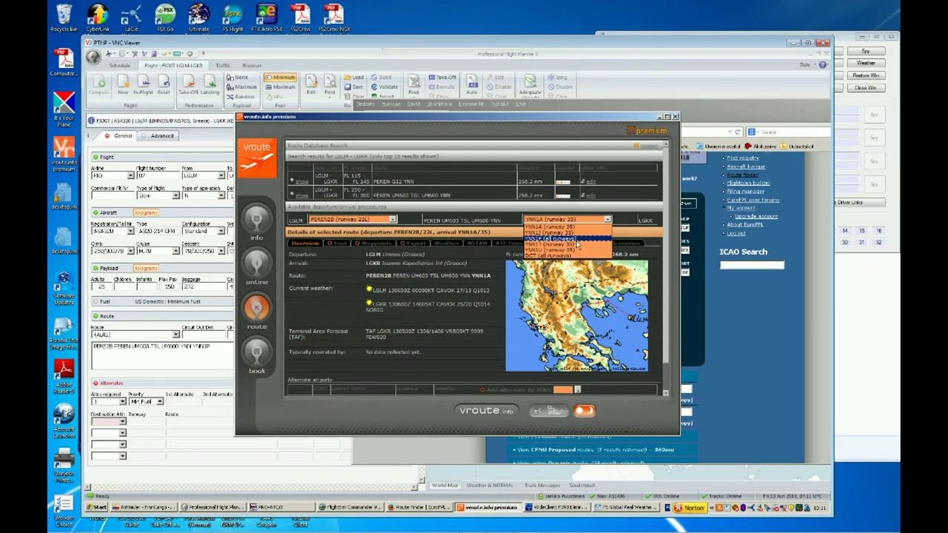
pyautogui.click(575, 240)
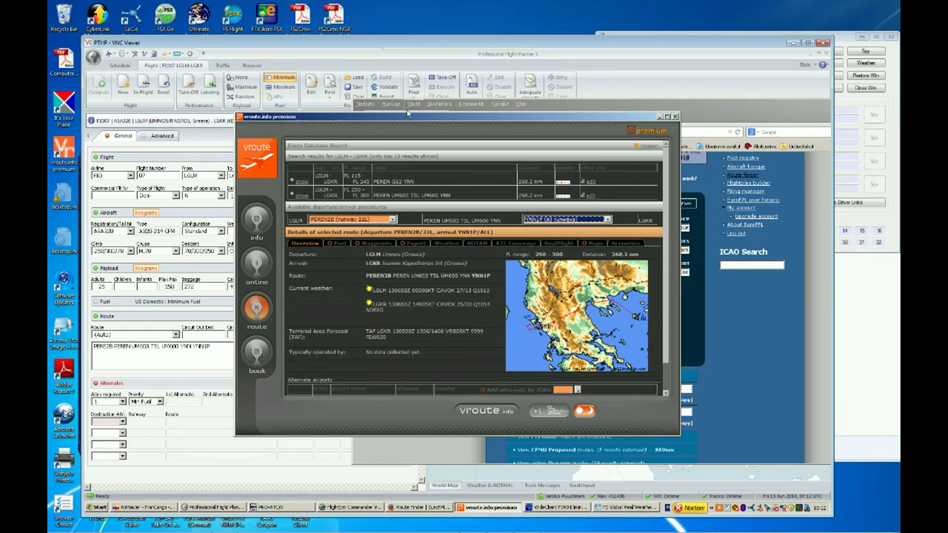
# - Move the vroute window aside and bring PFPX's route text into focus
pyautogui.moveTo(407, 119); pyautogui.dragTo(506, 112)
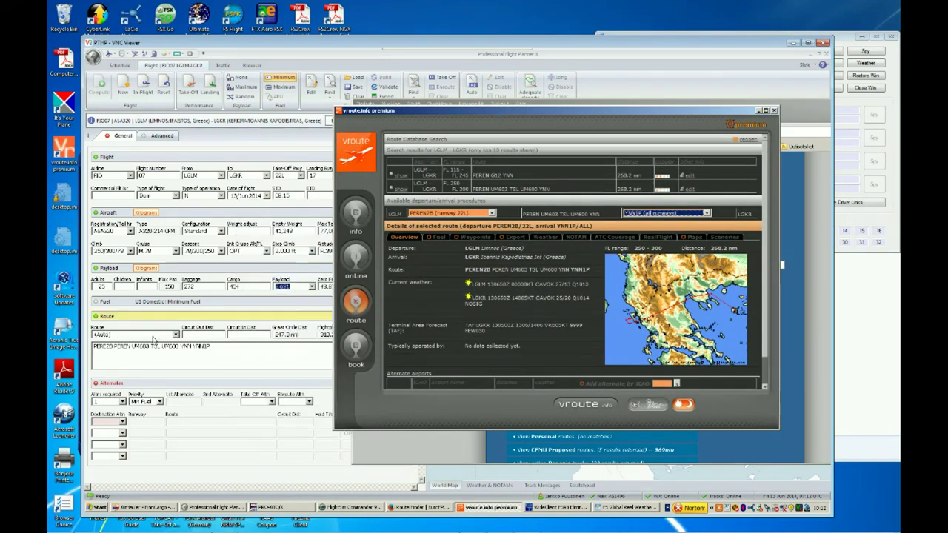
pyautogui.click(94, 348)
pyautogui.click(231, 348)
pyautogui.click(232, 348)
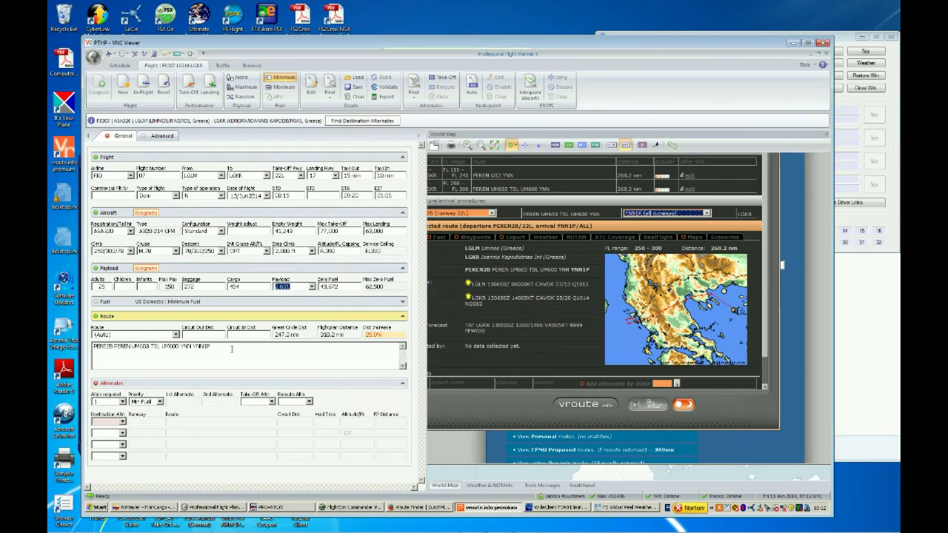
# - Prioritise alternates by Min Time and find destination alternates LGIO, LGPZ, LGKF and LGKZ
pyautogui.click(474, 486)
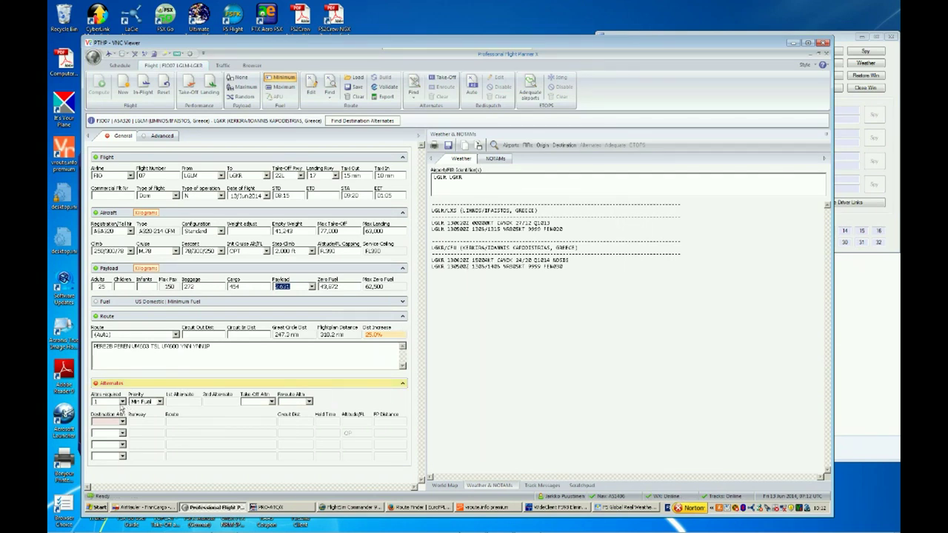
pyautogui.click(159, 402)
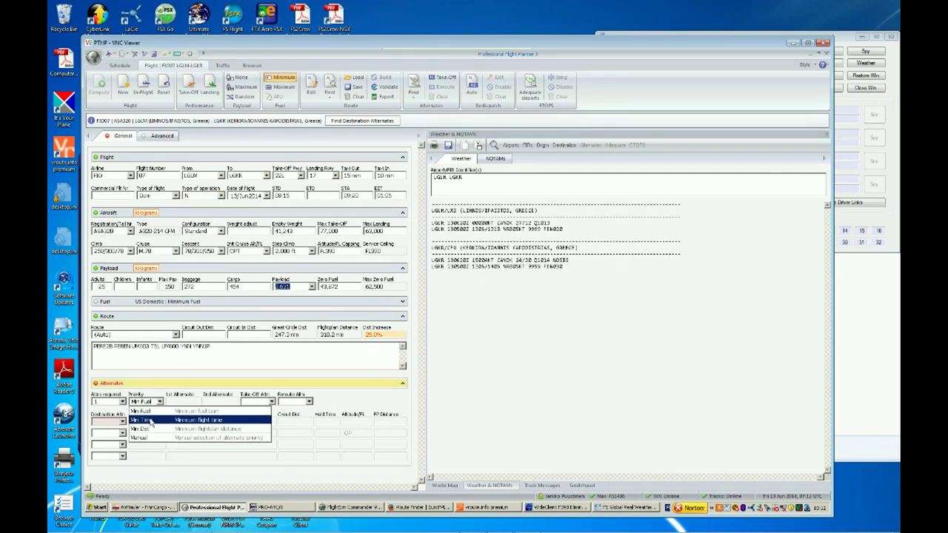
pyautogui.click(151, 420)
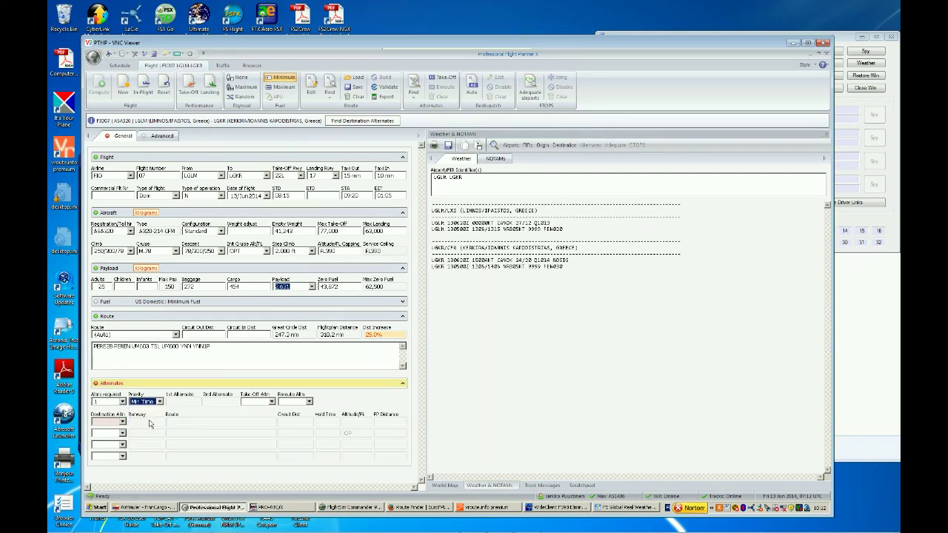
pyautogui.click(366, 123)
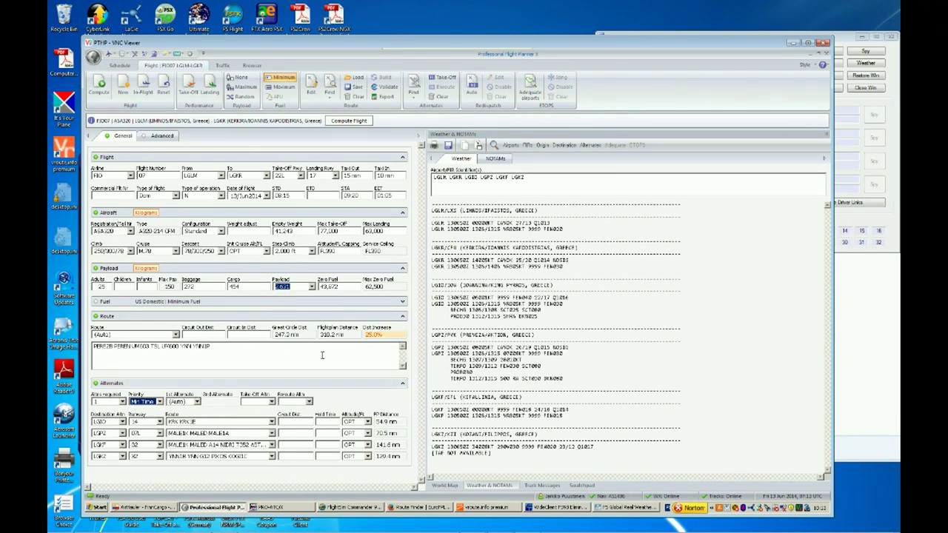
# - Compute the FIO07 flight plan and show its route on the world map
pyautogui.click(354, 124)
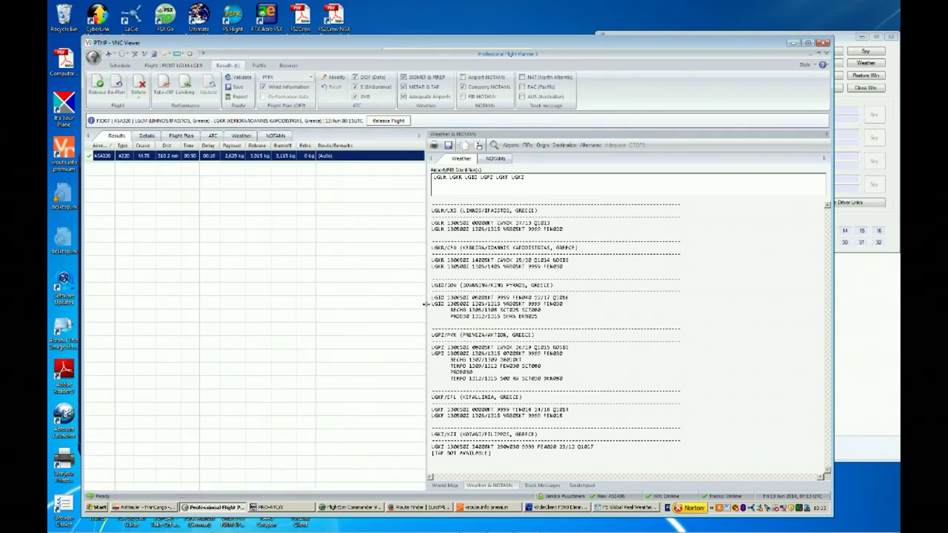
pyautogui.click(445, 485)
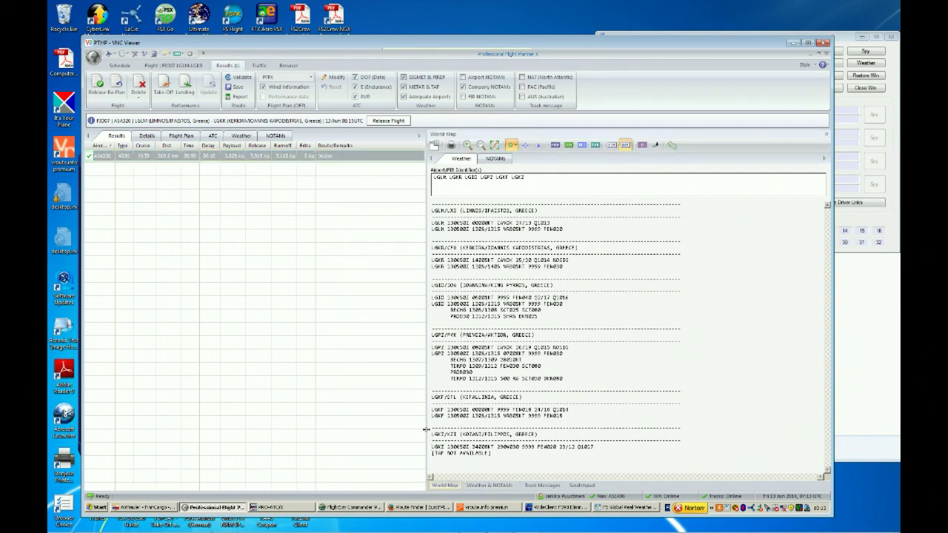
pyautogui.moveTo(426, 429); pyautogui.dragTo(421, 429)
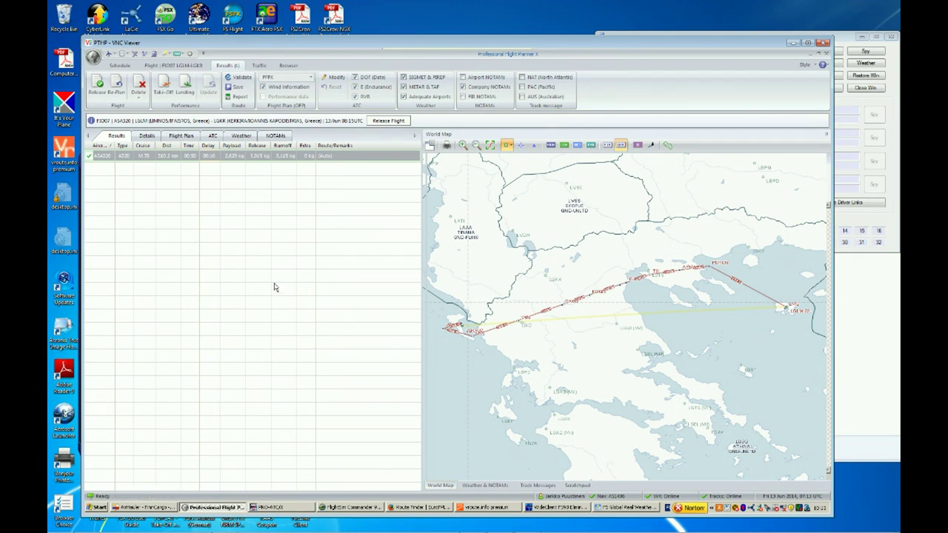
# - Review the fuel details, the full flight plan text and the ATC flight plan message
pyautogui.click(147, 137)
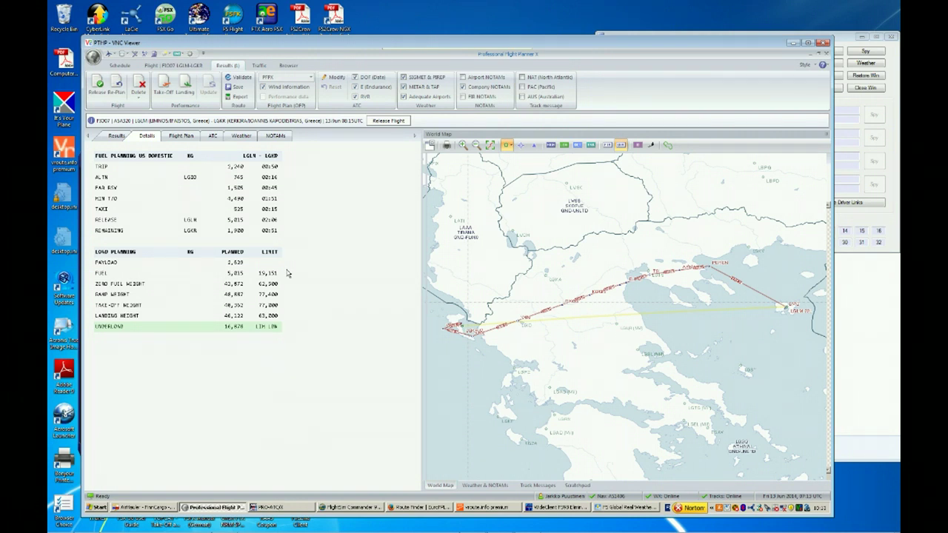
pyautogui.click(178, 138)
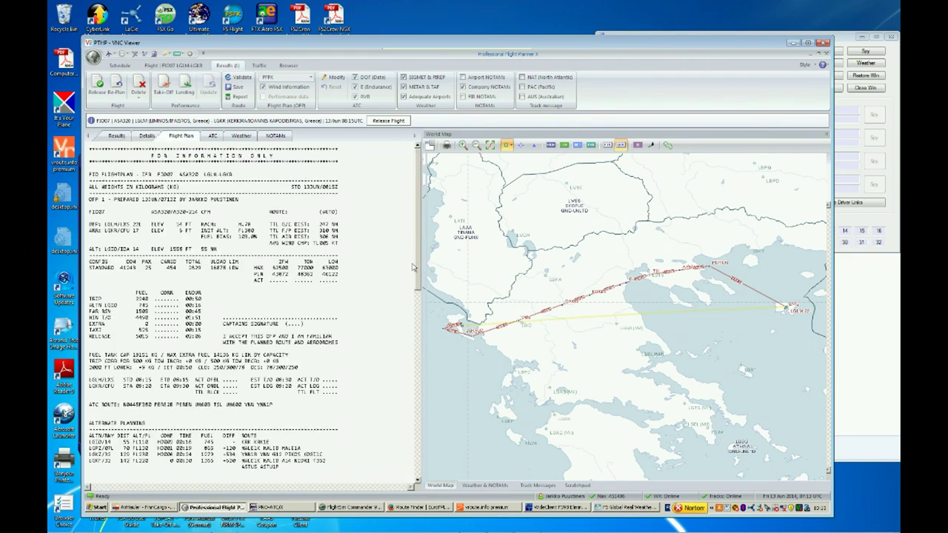
pyautogui.scroll(-1, 376, 322)
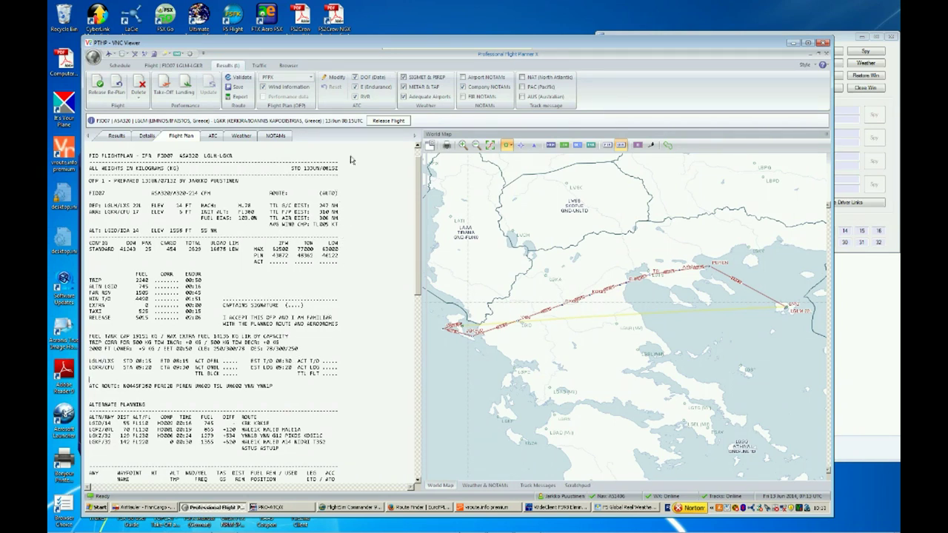
pyautogui.click(216, 137)
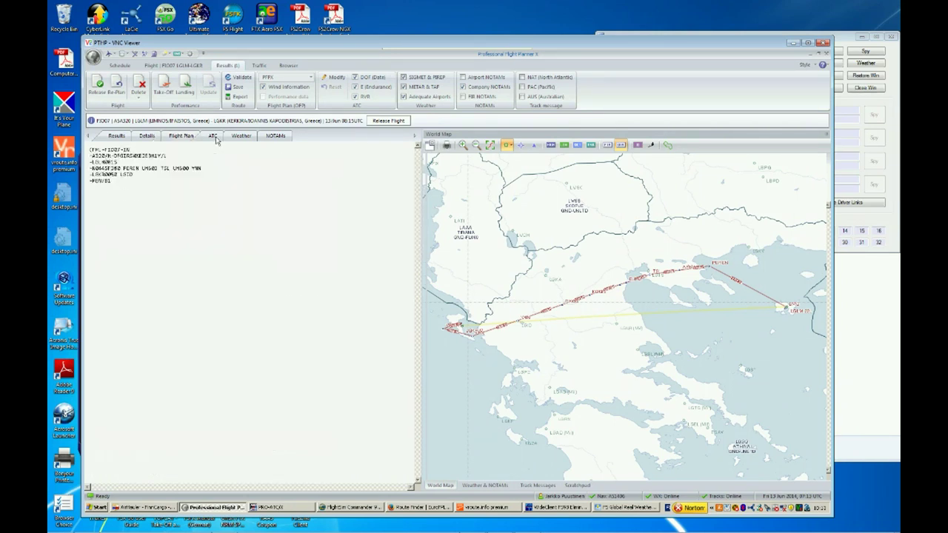
# - Release the flight and export its route as LGLMLGKR01.pln for FSX
pyautogui.click(388, 120)
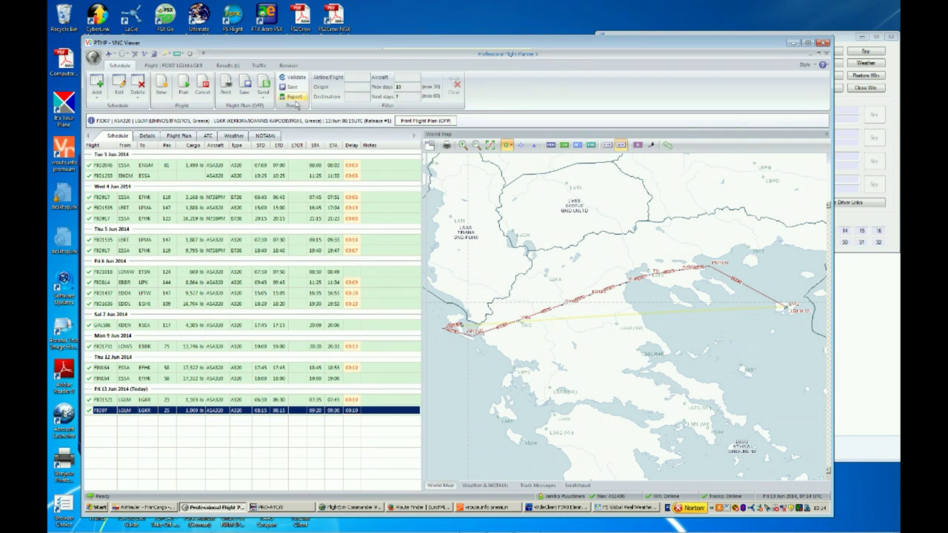
pyautogui.click(294, 96)
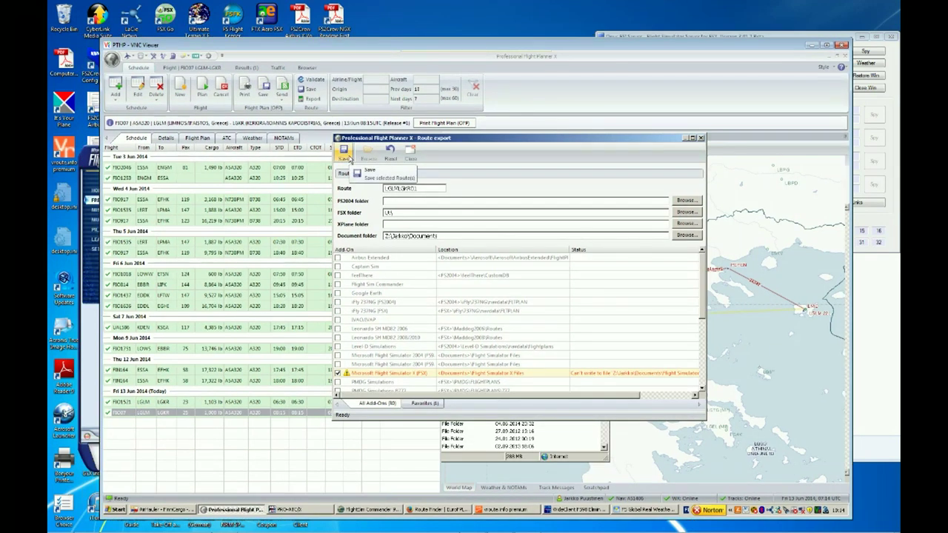
pyautogui.click(346, 153)
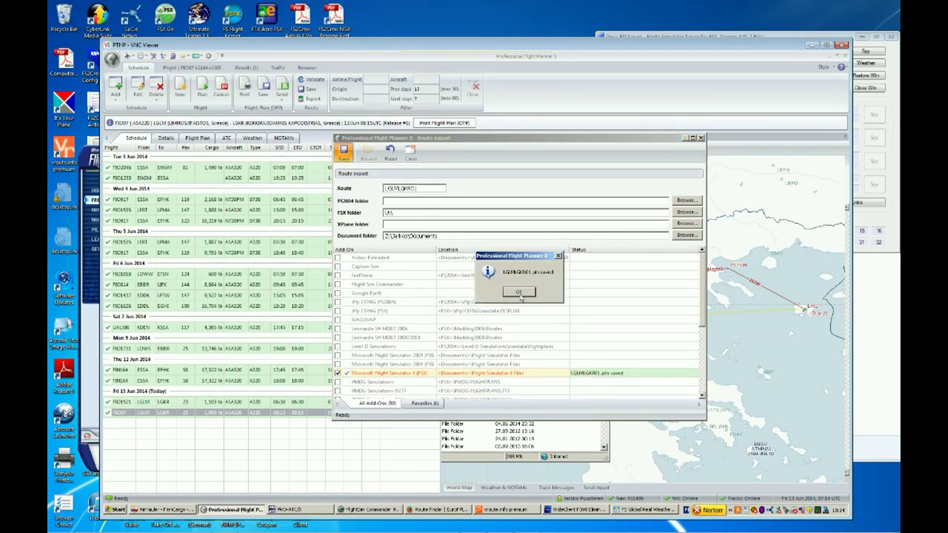
pyautogui.click(519, 293)
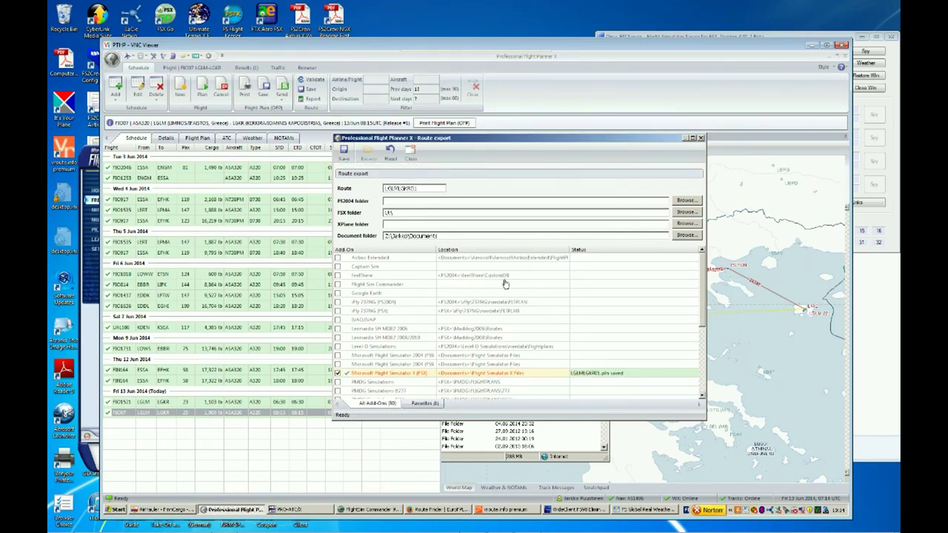
# - Print the OFP to PDF with Bullzip, saving it into a new LGLM_LGKR folder
pyautogui.click(412, 153)
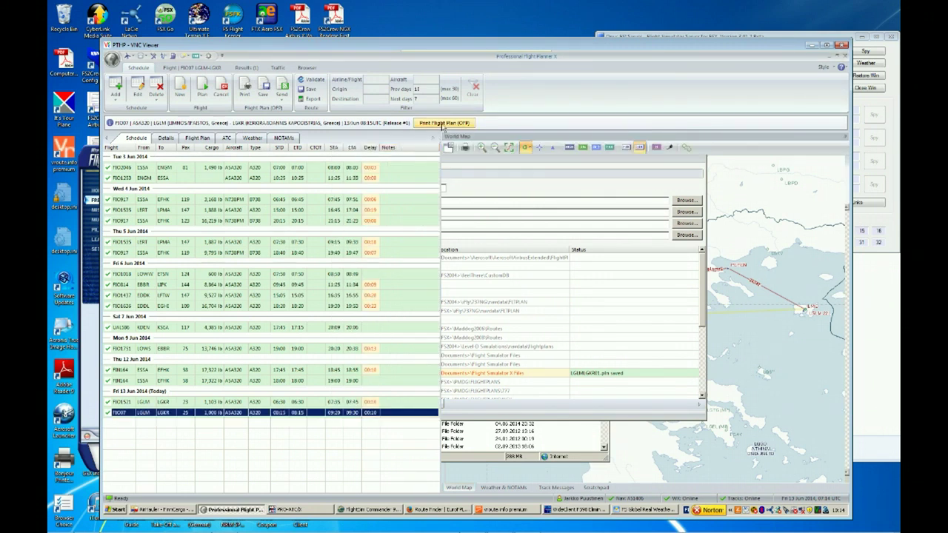
pyautogui.click(445, 124)
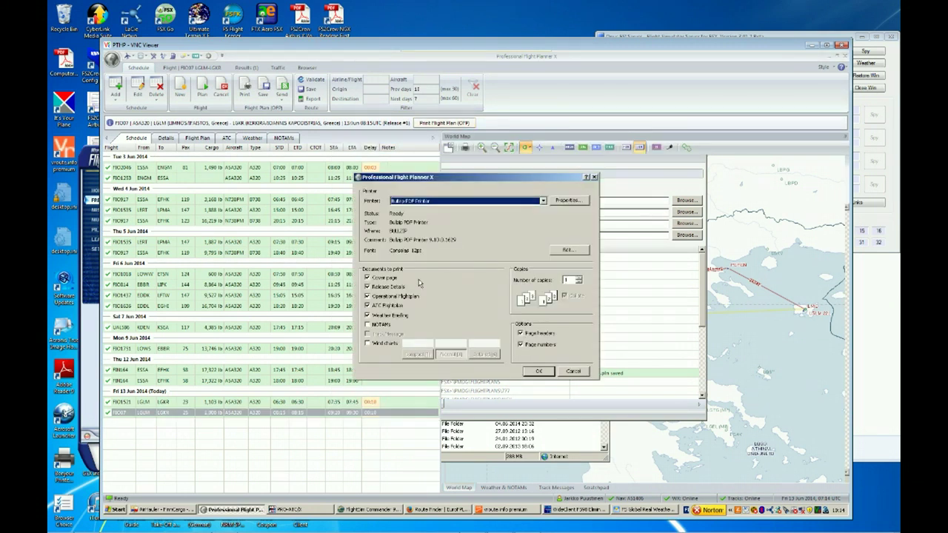
pyautogui.click(535, 372)
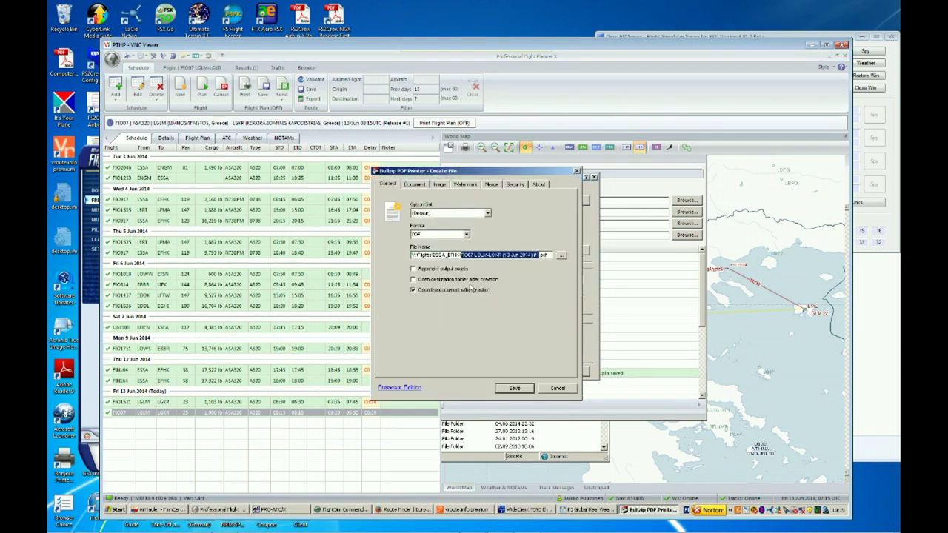
pyautogui.click(460, 254)
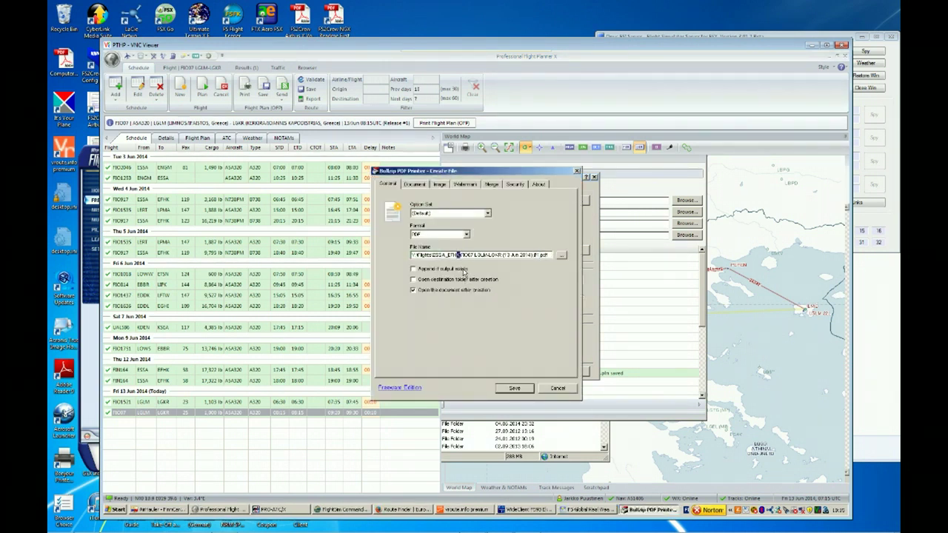
pyautogui.hotkey('shift', 'Left')
pyautogui.hotkey('shift', 'Left')
pyautogui.hotkey('shift', 'Left')
pyautogui.hotkey('shift', 'Left')
pyautogui.write('LGLM_')
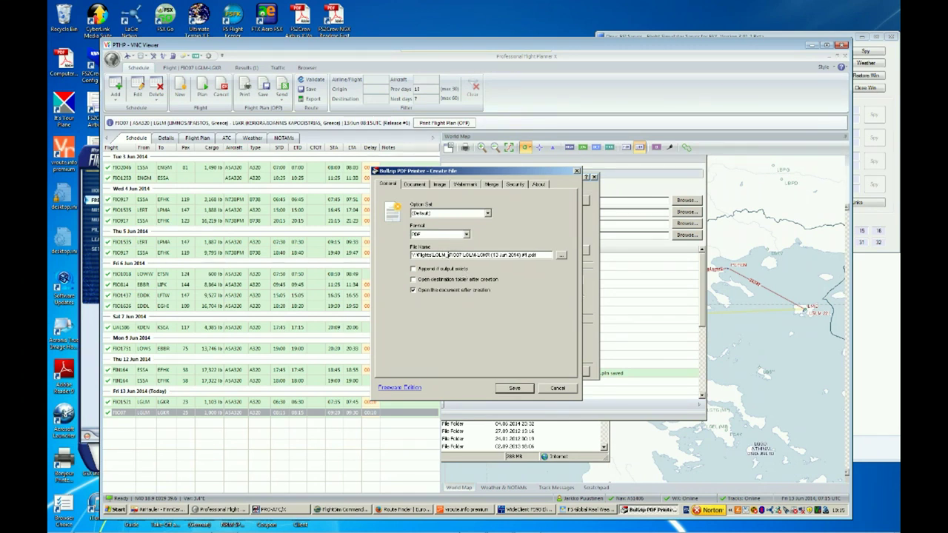
pyautogui.write('LGKR')
pyautogui.press('Return')
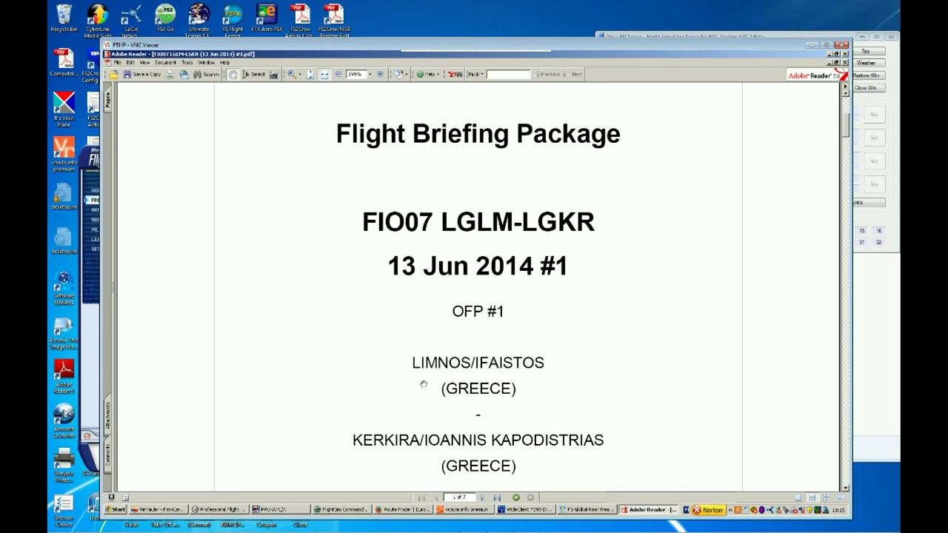
# - Scroll the briefing PDF to page 2, the FIO07 flight plan with 2240 kg trip fuel
pyautogui.scroll(-3, 422, 383)
pyautogui.scroll(2, 422, 383)
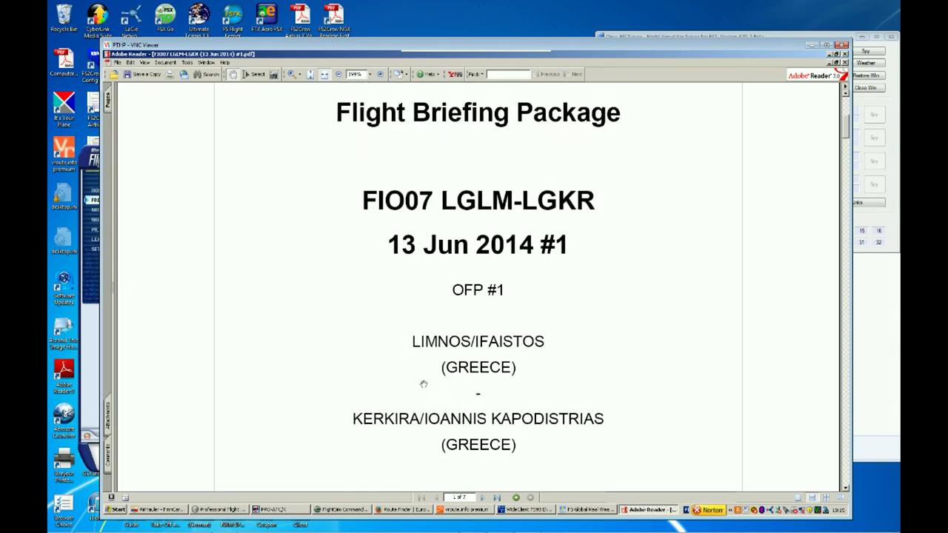
pyautogui.scroll(-12, 422, 384)
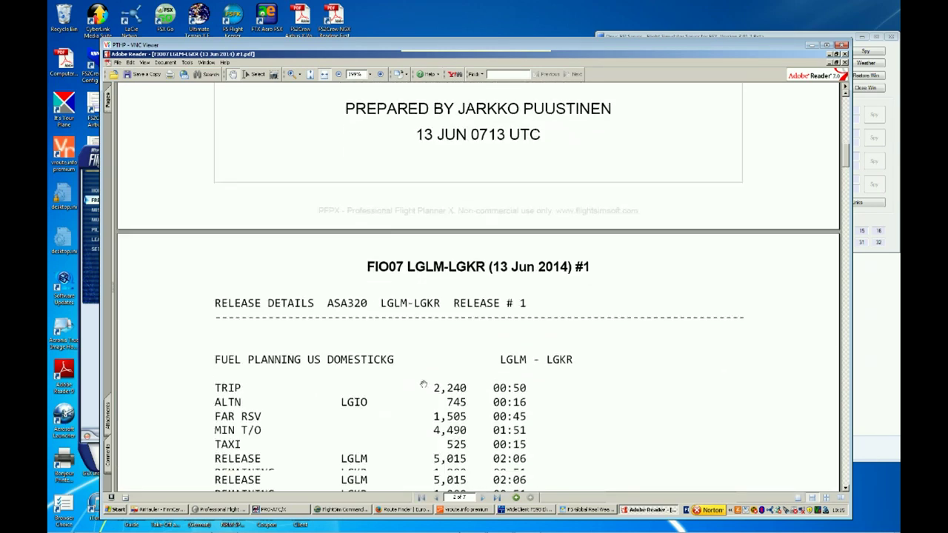
pyautogui.scroll(-20, 423, 383)
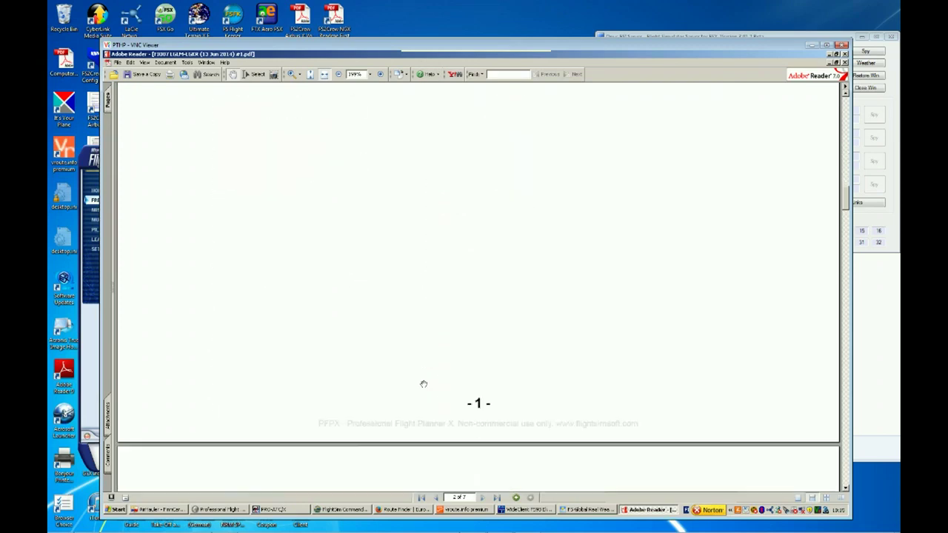
pyautogui.scroll(-10, 423, 384)
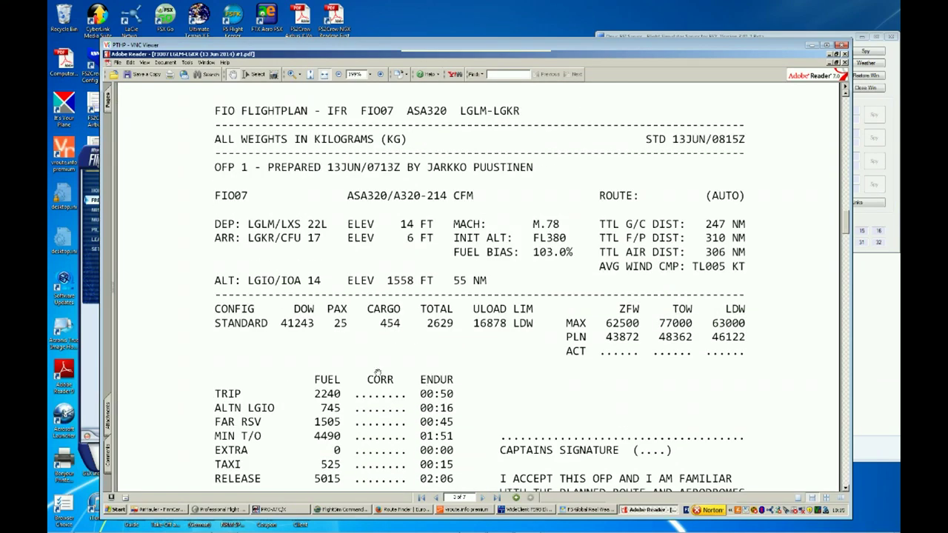
pyautogui.scroll(-1, 416, 341)
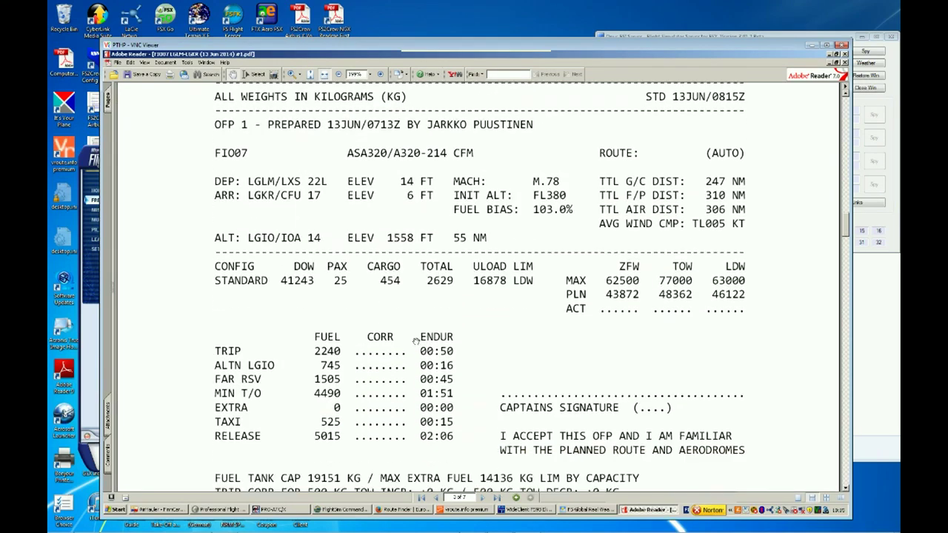
# - Move the PRO-ATC/X flight list lower left and open its Options on the Weather tab
pyautogui.click(292, 512)
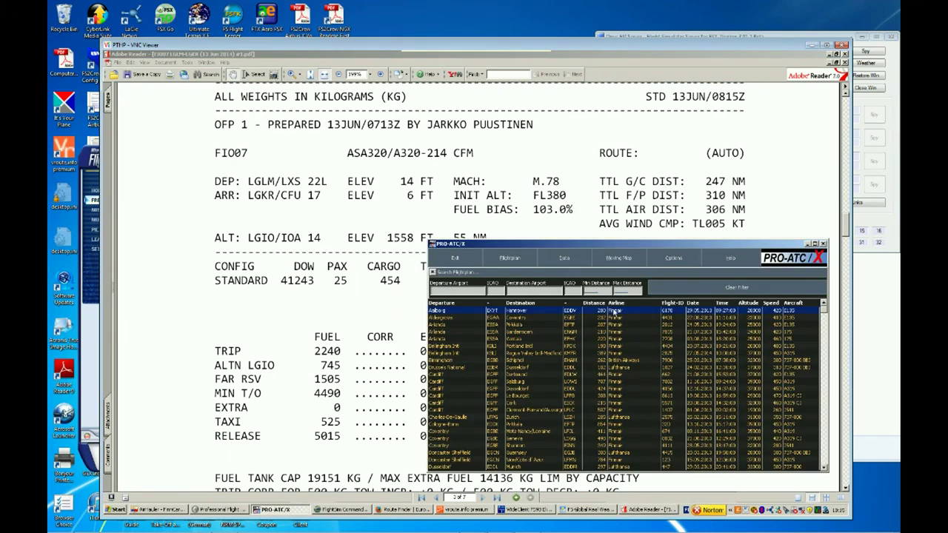
pyautogui.moveTo(654, 246); pyautogui.dragTo(360, 302)
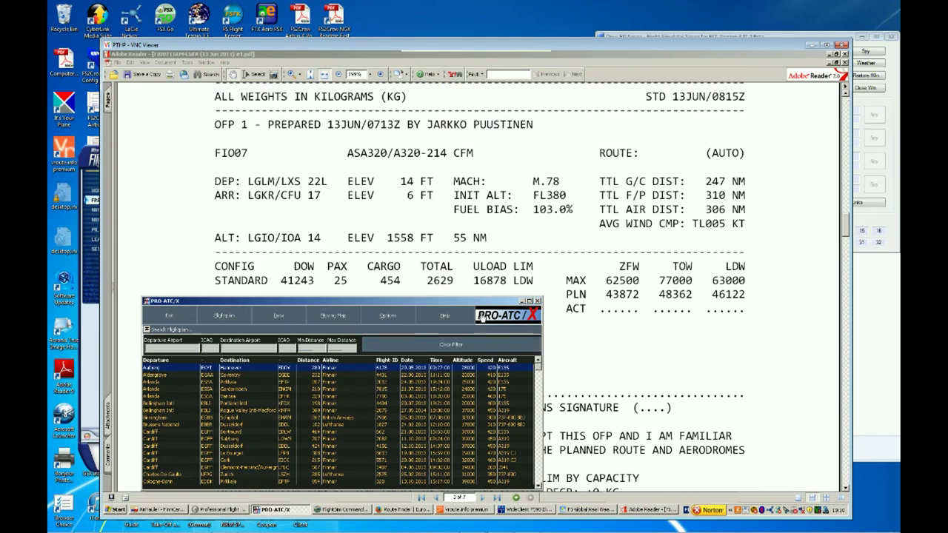
pyautogui.moveTo(452, 299); pyautogui.dragTo(452, 294)
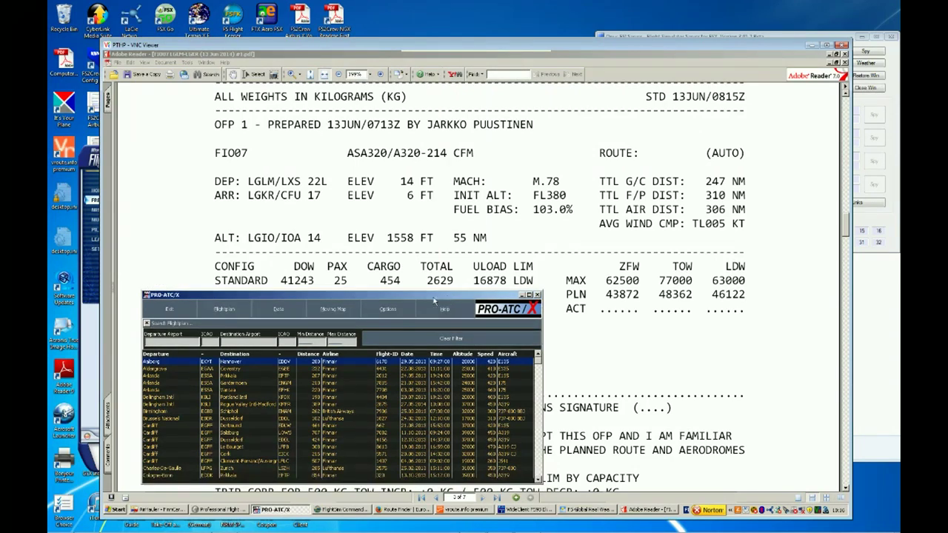
pyautogui.click(386, 316)
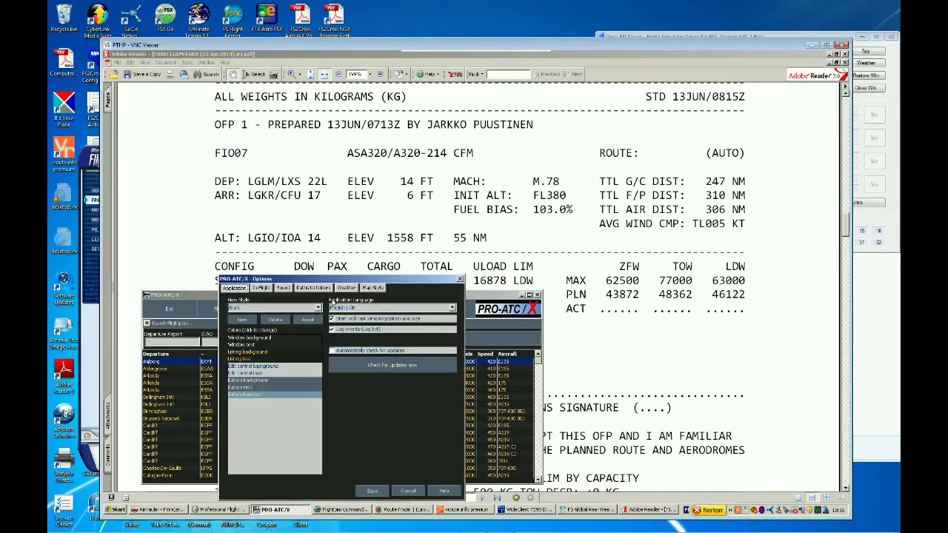
pyautogui.click(346, 287)
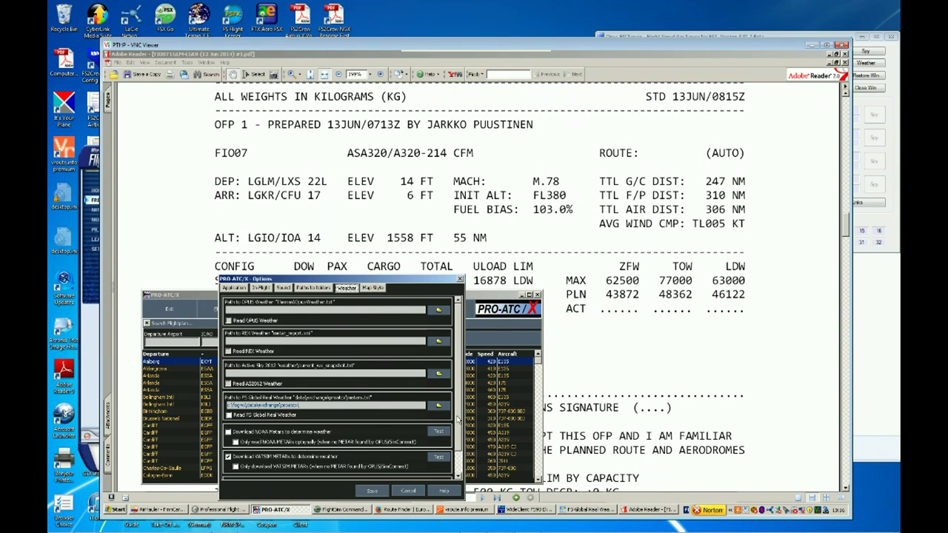
# - Scroll through the Weather options, checking VATSIM METAR downloads and the FS Global Real Weather path
pyautogui.scroll(-1, 457, 439)
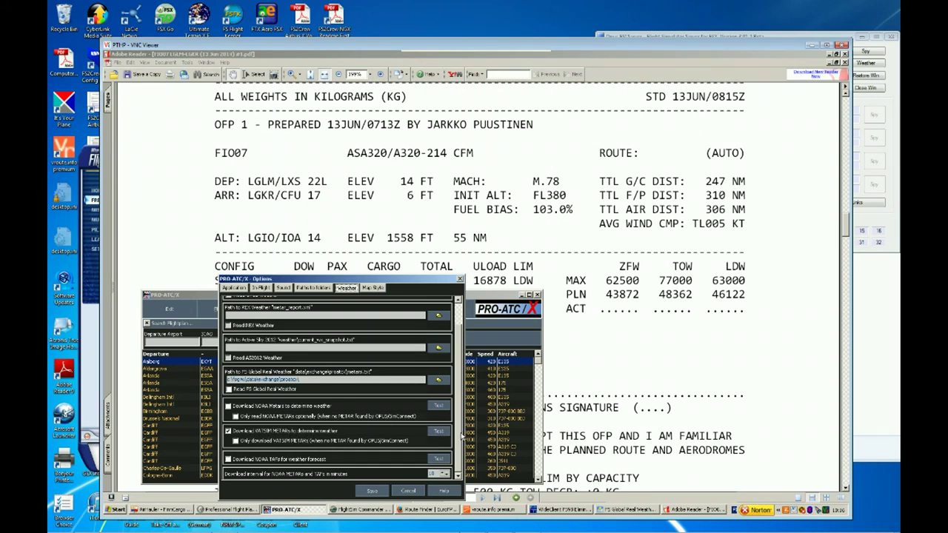
pyautogui.scroll(1, 464, 400)
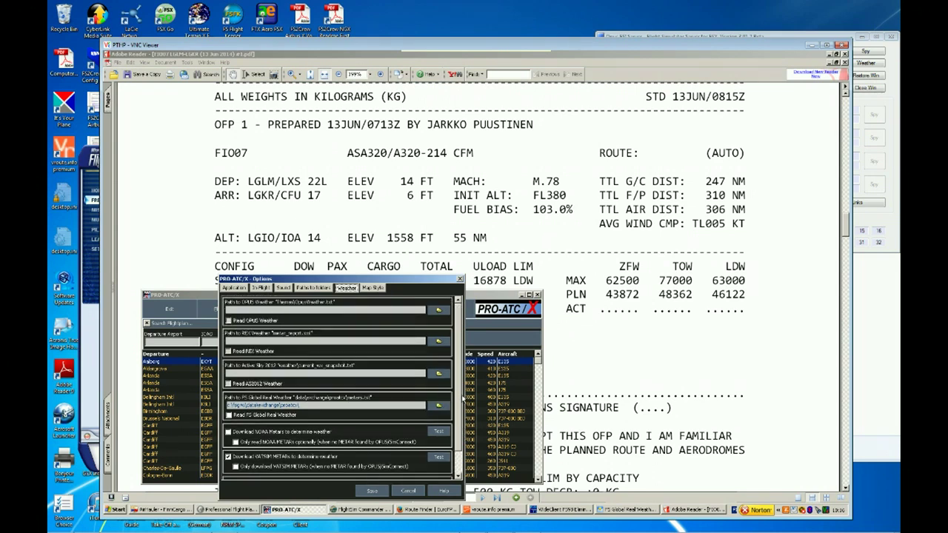
pyautogui.scroll(-1, 463, 415)
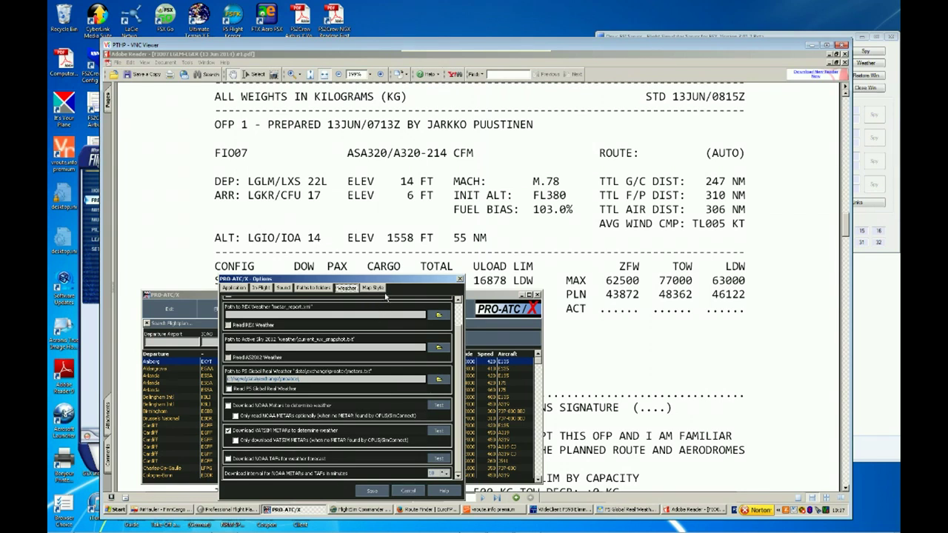
# - Review the Application settings, then the In-flight copilot support and key assignment settings
pyautogui.click(245, 288)
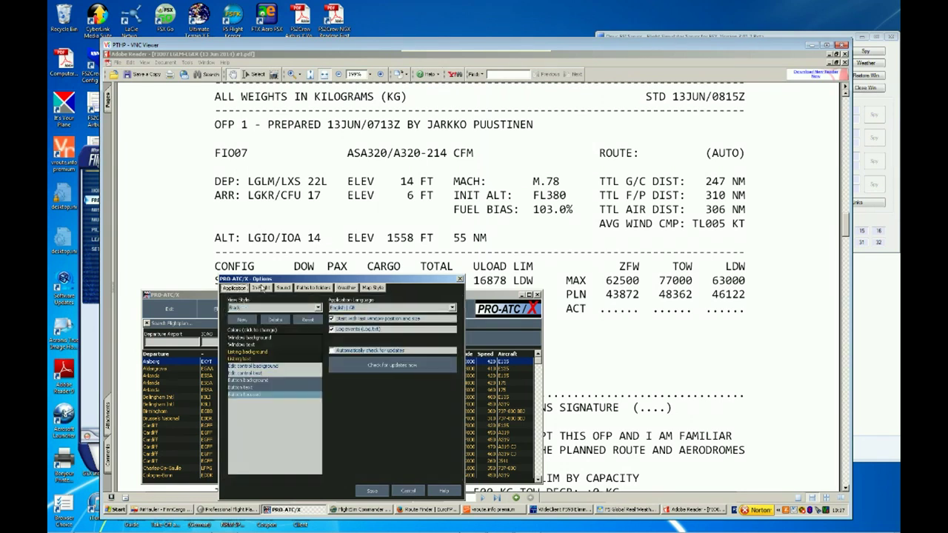
pyautogui.click(259, 288)
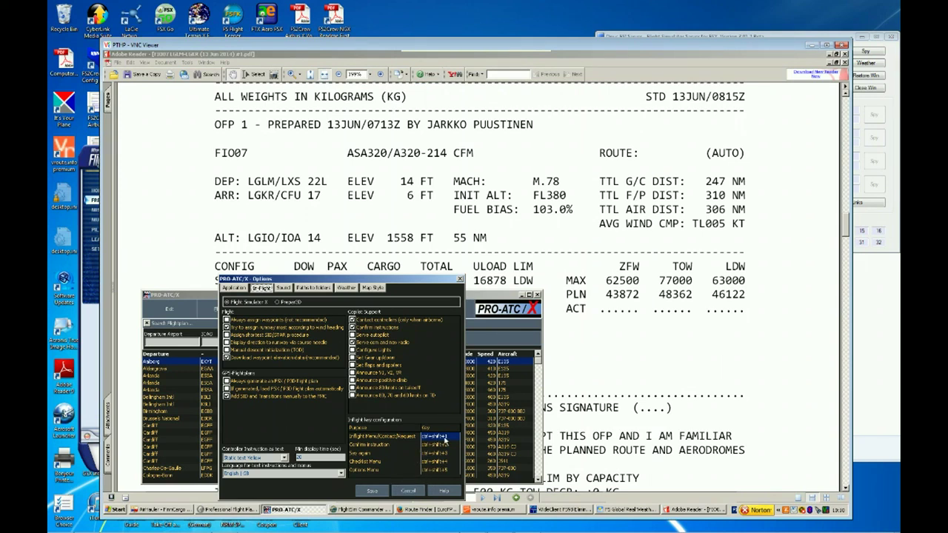
# - Close PRO-ATC/X Options without saving and bring the flight plan PDF back to the front
pyautogui.click(407, 491)
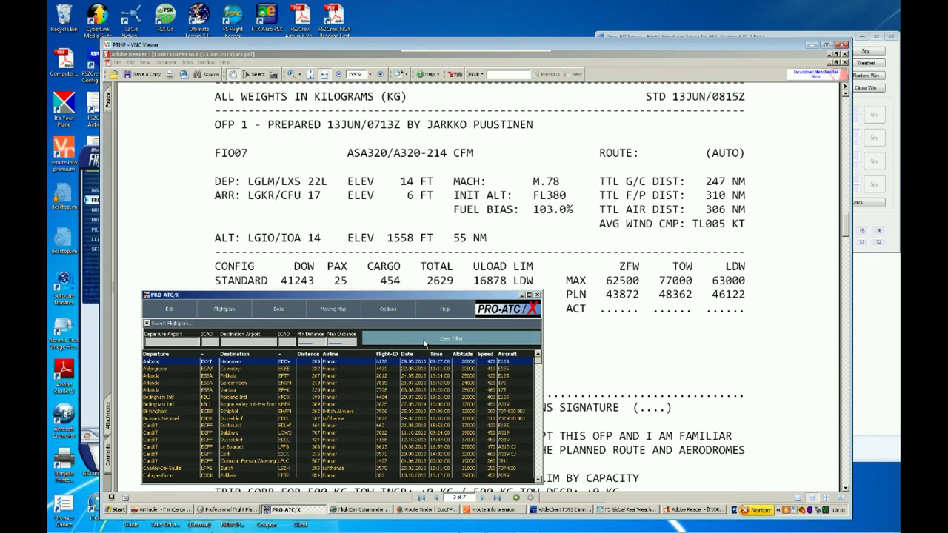
pyautogui.click(270, 221)
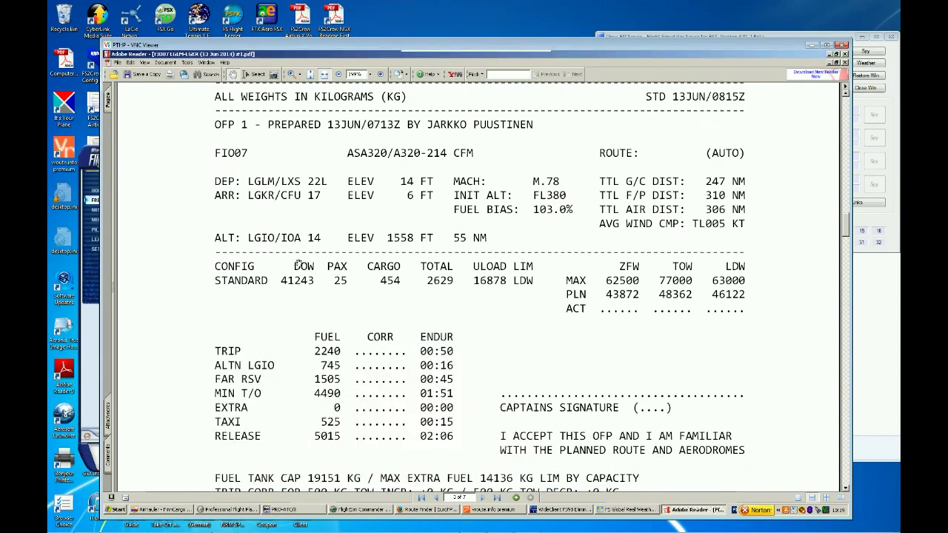
pyautogui.scroll(-5, 335, 309)
pyautogui.scroll(-10, 335, 309)
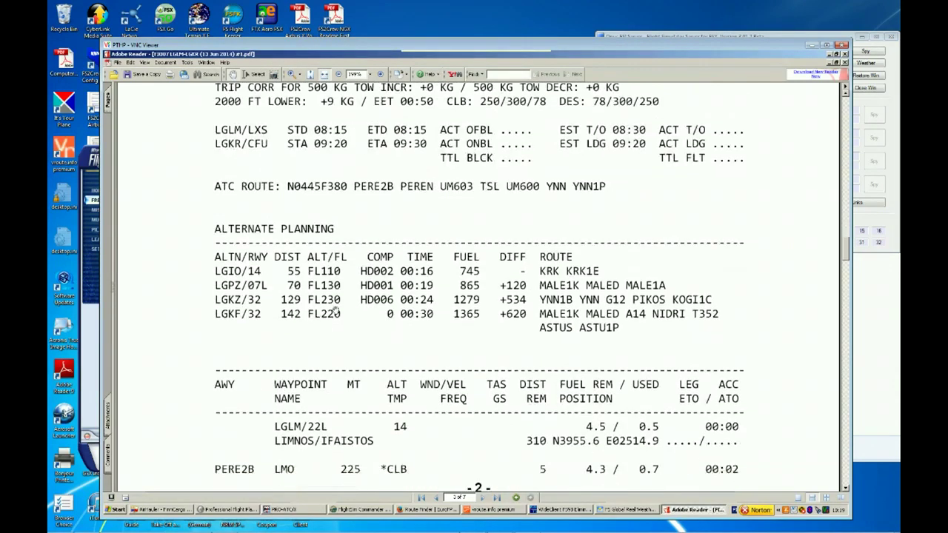
pyautogui.scroll(3, 337, 311)
pyautogui.scroll(3, 336, 311)
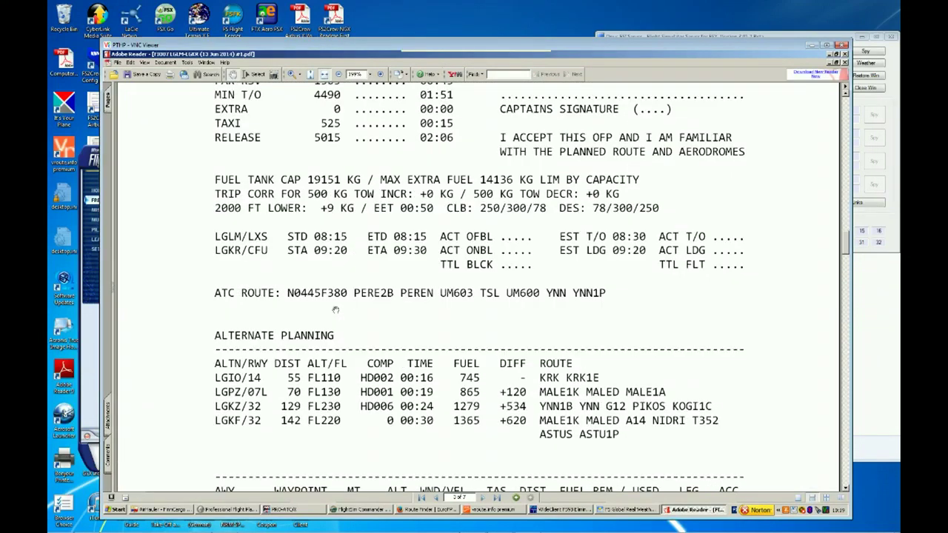
# - Copy the ATC route 'PEREN UM603 TSL UM600 YNN' to the clipboard with the Select tool
pyautogui.click(254, 74)
pyautogui.click(366, 109)
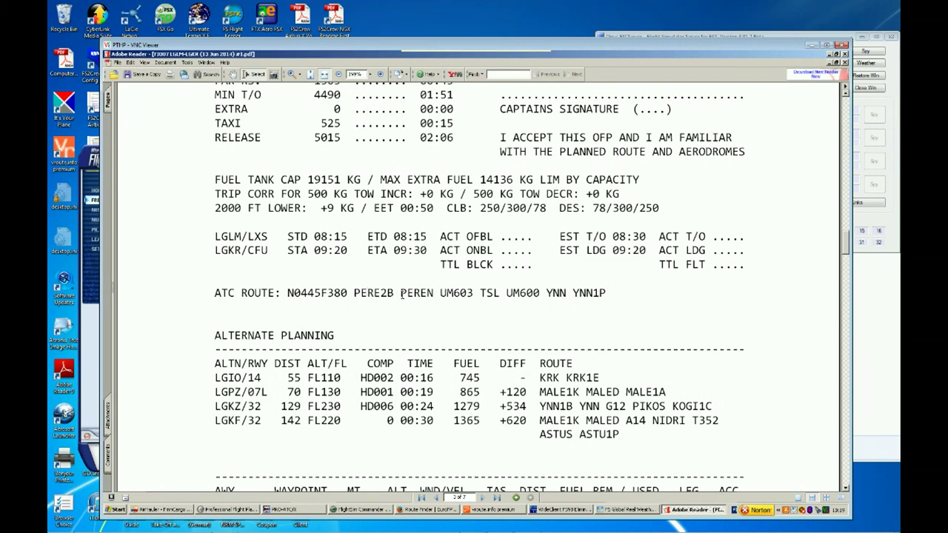
pyautogui.moveTo(402, 294); pyautogui.dragTo(566, 295)
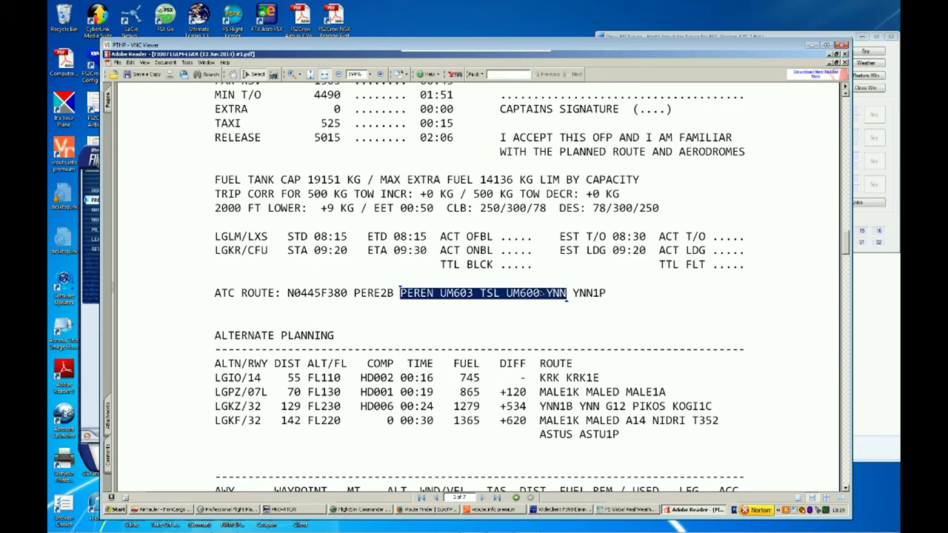
pyautogui.rightClick(540, 292)
pyautogui.click(558, 299)
pyautogui.click(589, 295)
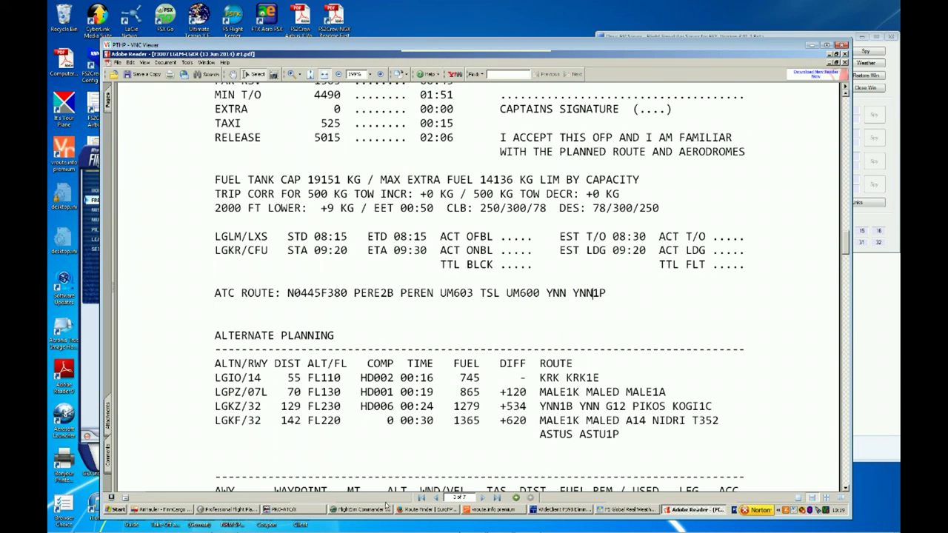
# - Start a copy-and-paste flight plan import in PRO-ATC/X and put LGLM before the pasted route
pyautogui.click(304, 510)
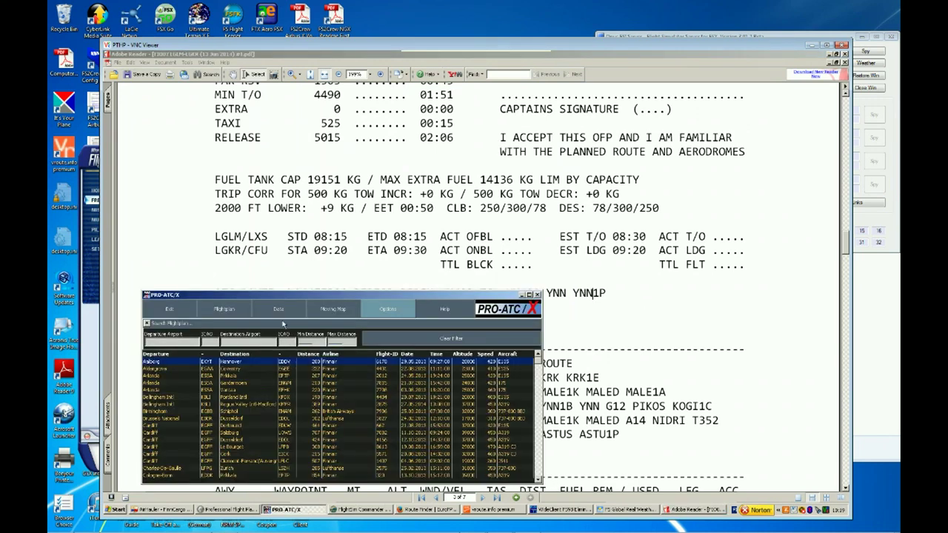
pyautogui.click(224, 309)
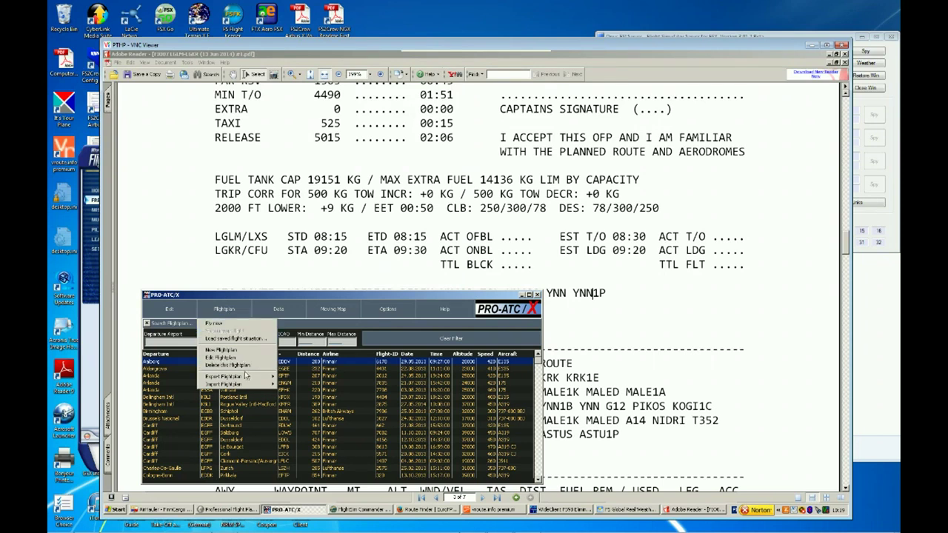
pyautogui.moveTo(242, 387)
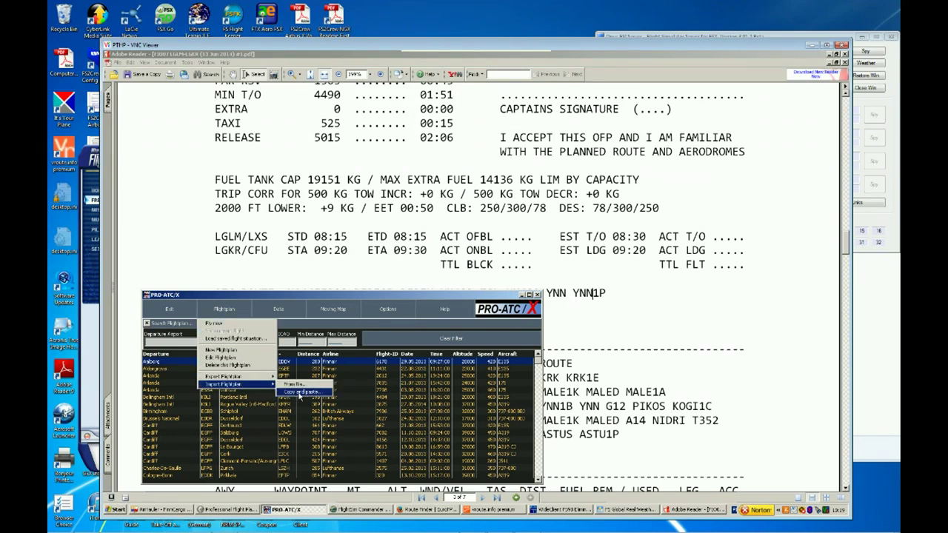
pyautogui.click(300, 392)
pyautogui.moveTo(334, 334); pyautogui.dragTo(369, 277)
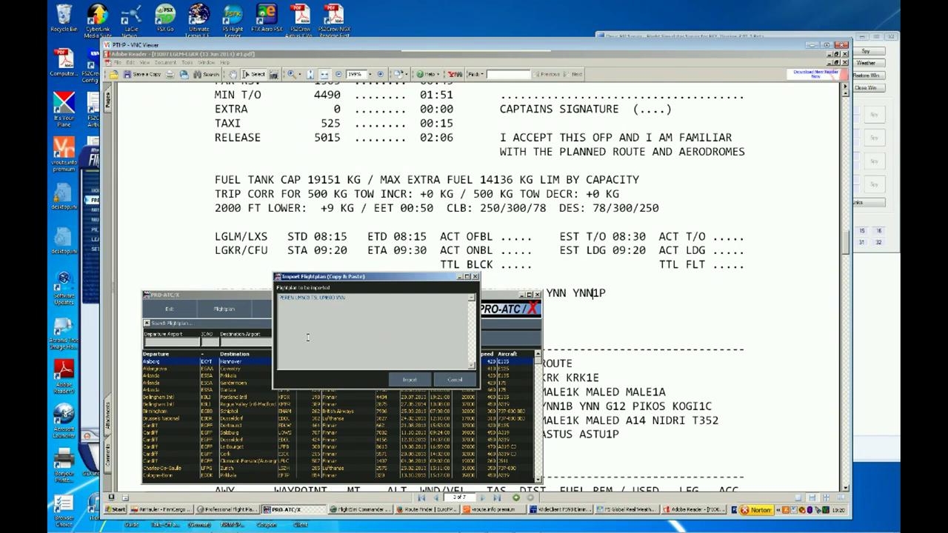
pyautogui.write('LGLM')
# - Import the LGLM route and edit the Flight ID in the resulting flight plan window
pyautogui.click(404, 381)
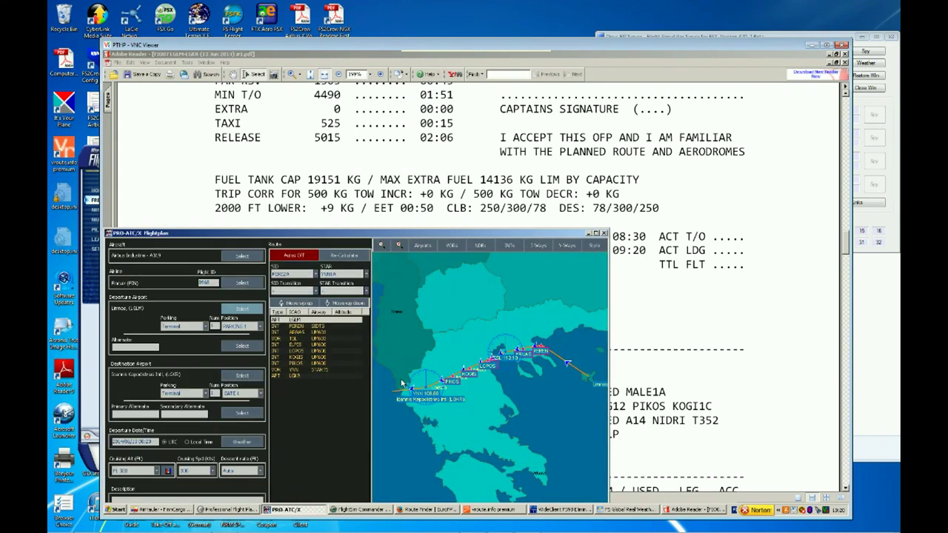
pyautogui.moveTo(484, 234); pyautogui.dragTo(676, 162)
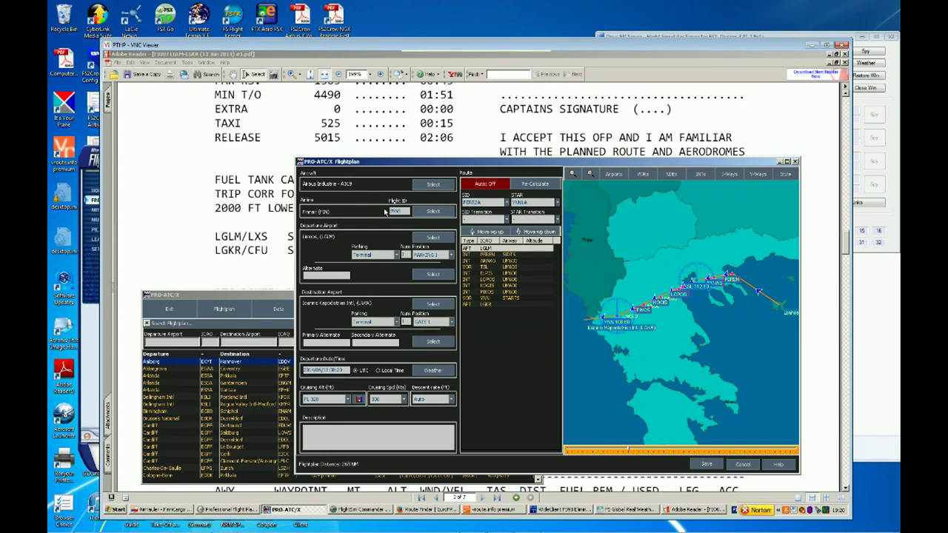
pyautogui.write('9950')
pyautogui.moveTo(403, 211); pyautogui.dragTo(375, 213)
pyautogui.press('BackSpace')
# - Centre FlightSim Commander's map on LGLM and zoom in to view its parking stands
pyautogui.click(353, 510)
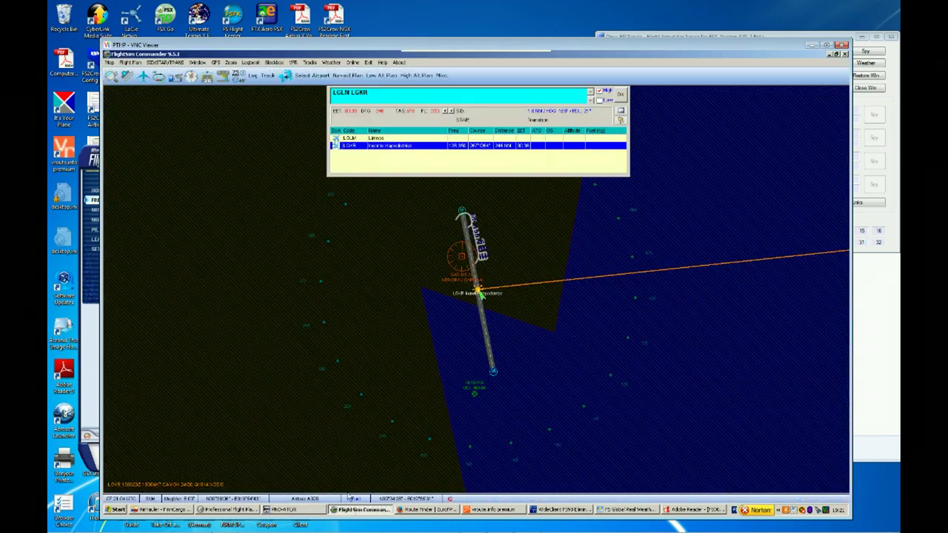
pyautogui.click(398, 139)
pyautogui.moveTo(111, 259)
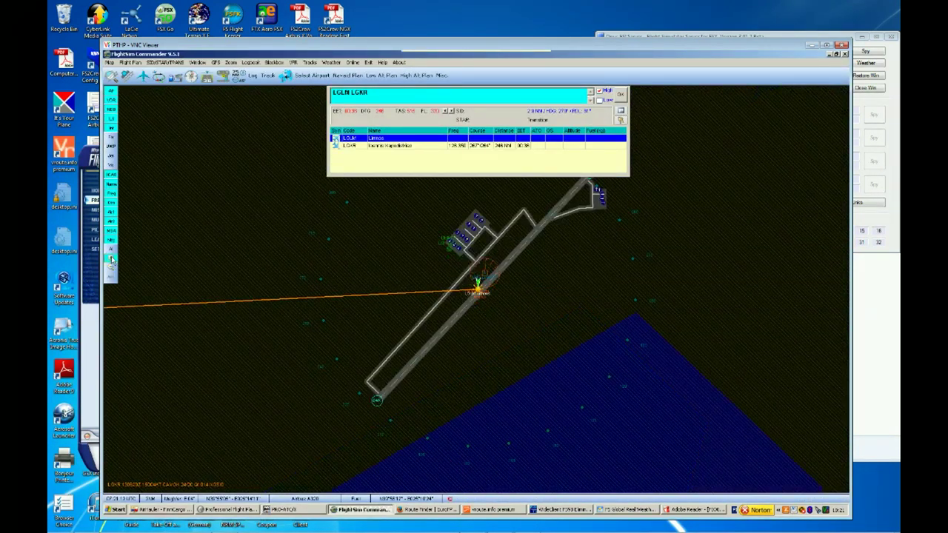
pyautogui.scroll(2, 489, 196)
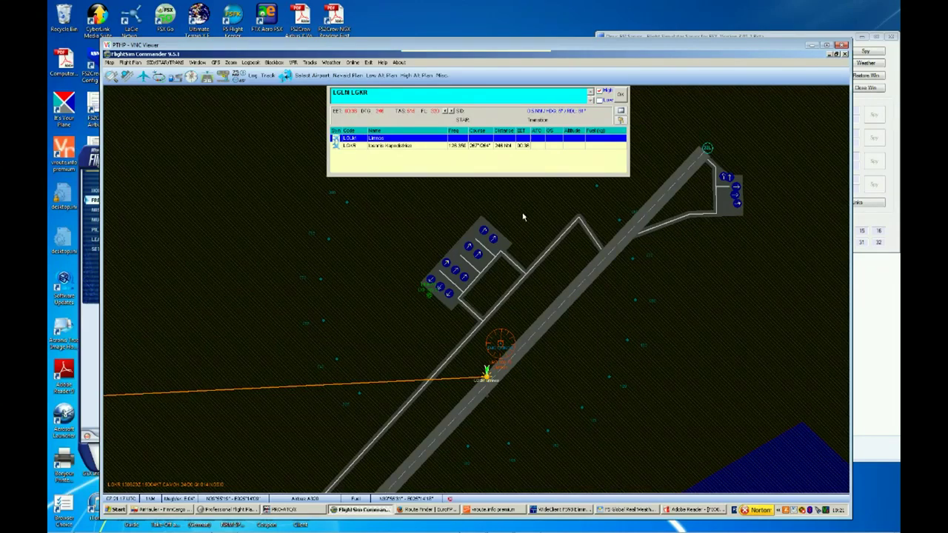
pyautogui.moveTo(479, 255)
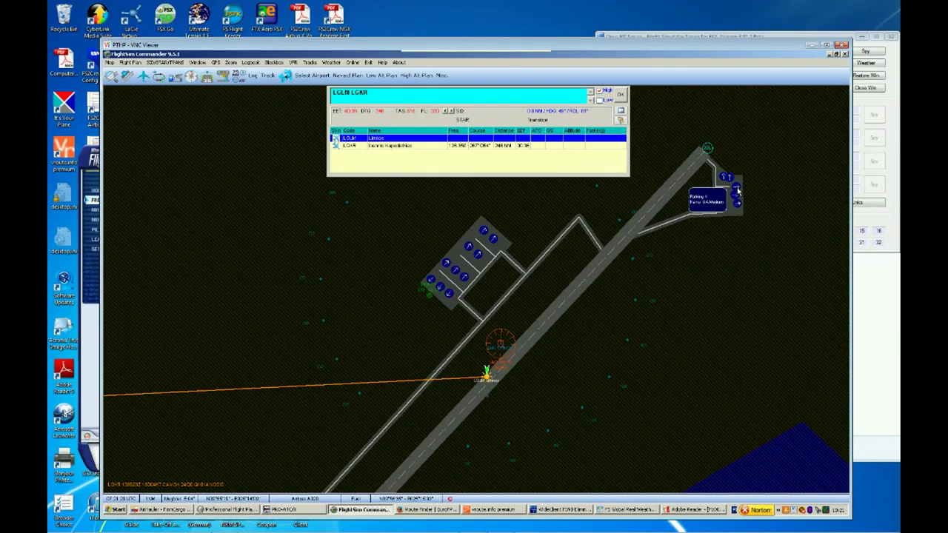
pyautogui.moveTo(736, 200)
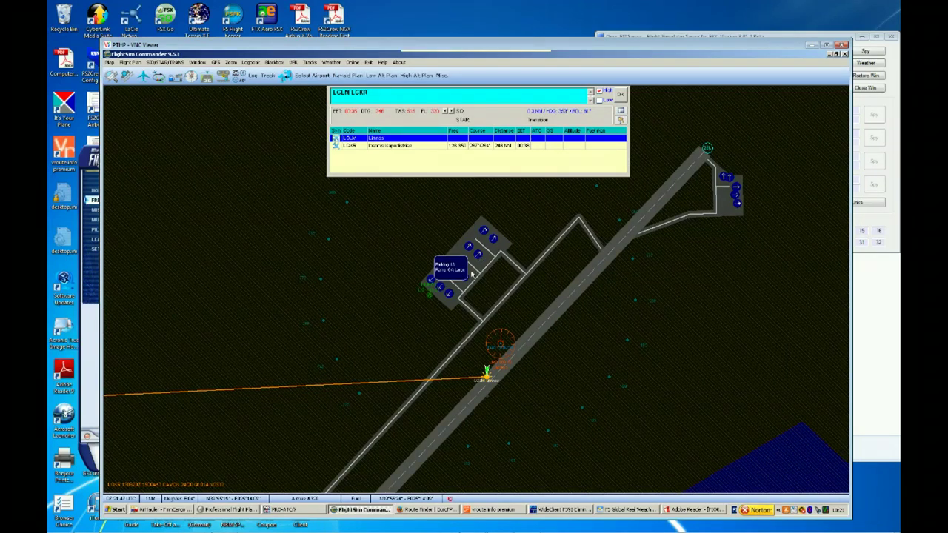
# - Set the Limnos departure position in the PRO-ATC/X flight plan to PARKING 13
pyautogui.click(292, 510)
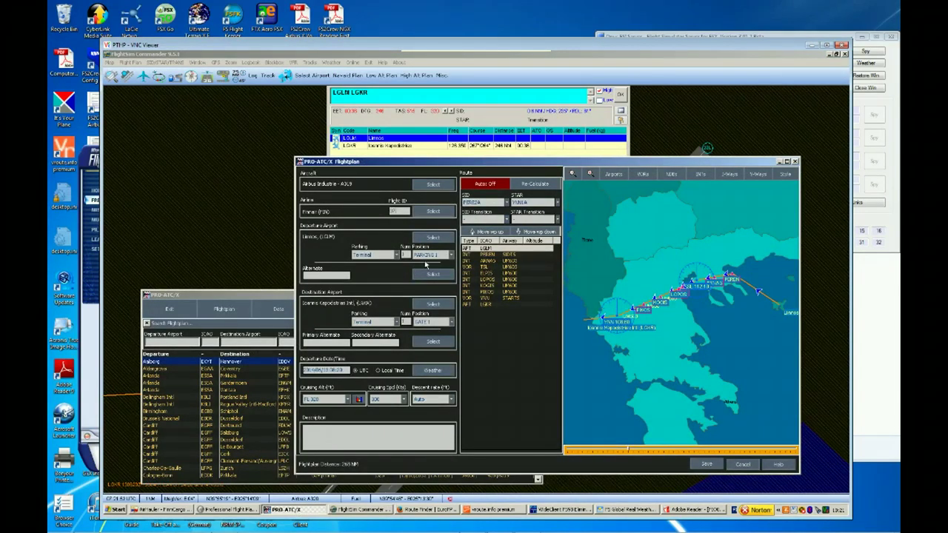
pyautogui.click(450, 255)
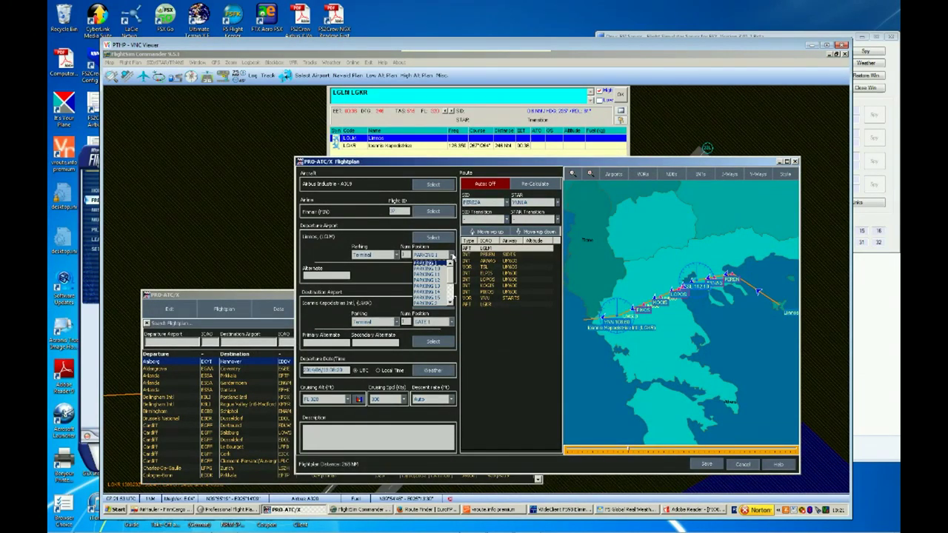
pyautogui.click(435, 288)
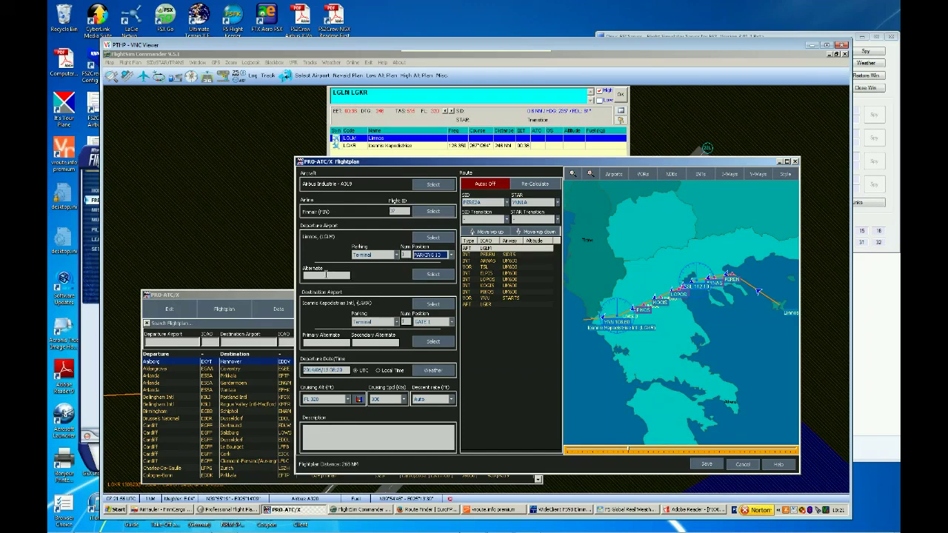
pyautogui.click(348, 275)
pyautogui.click(410, 148)
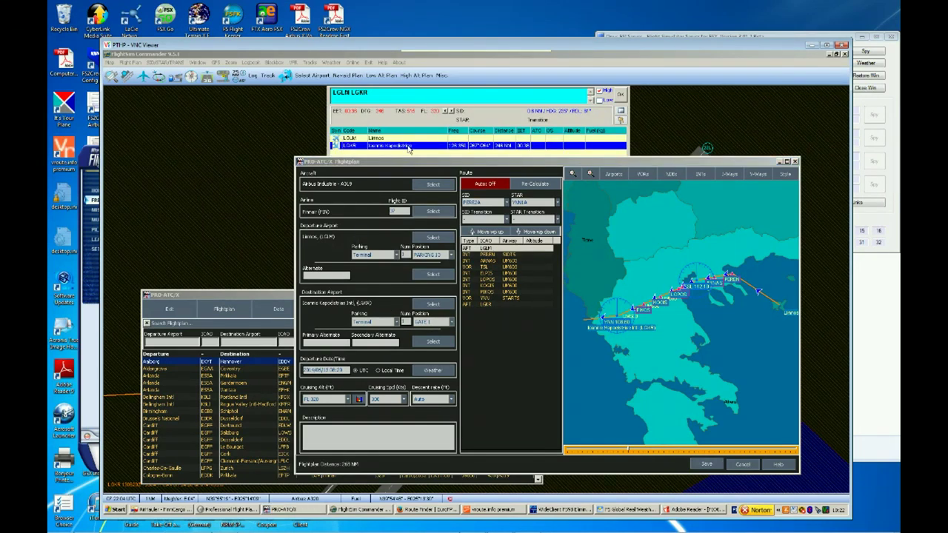
# - Centre the FlightSim Commander map on destination LGKR to inspect its gates
pyautogui.click(410, 146)
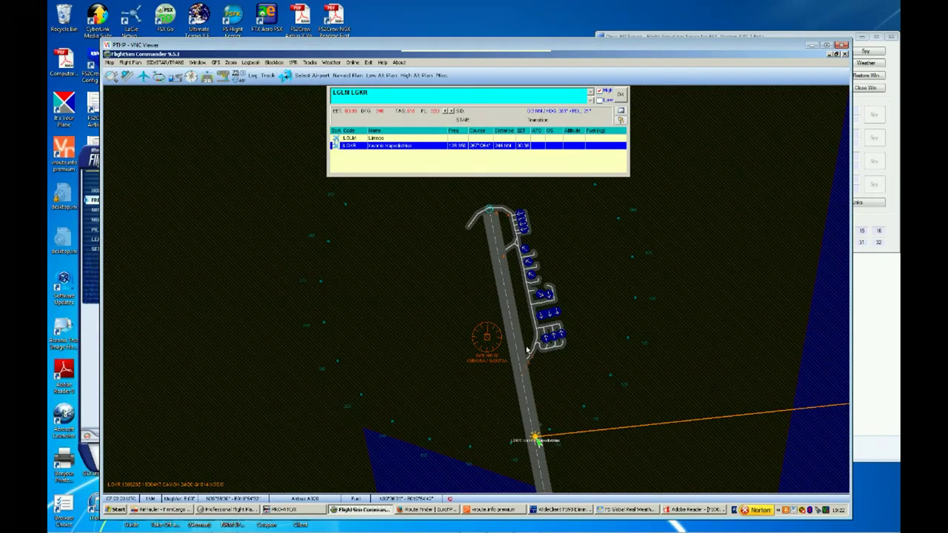
pyautogui.moveTo(542, 296)
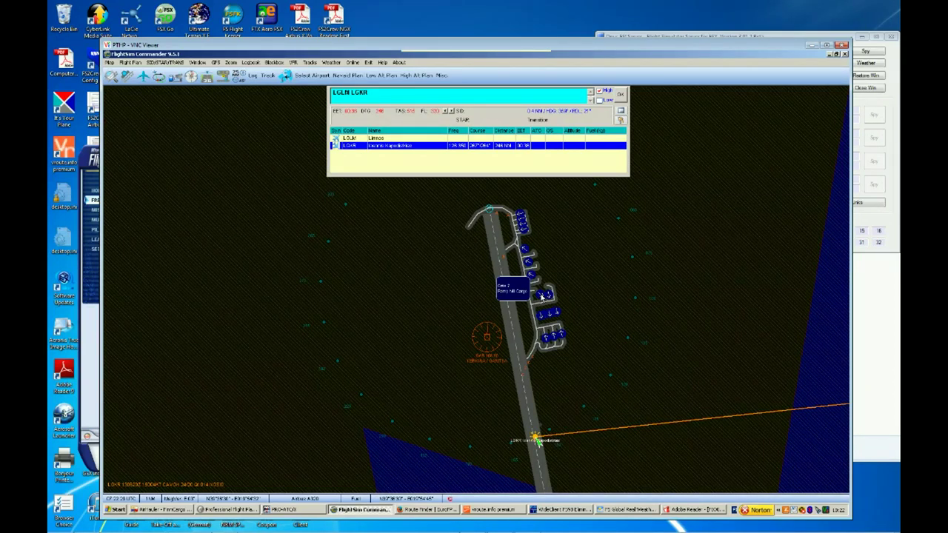
# - Set the Kerkyra arrival position in the PRO-ATC/X flight plan to GATE 7
pyautogui.click(300, 510)
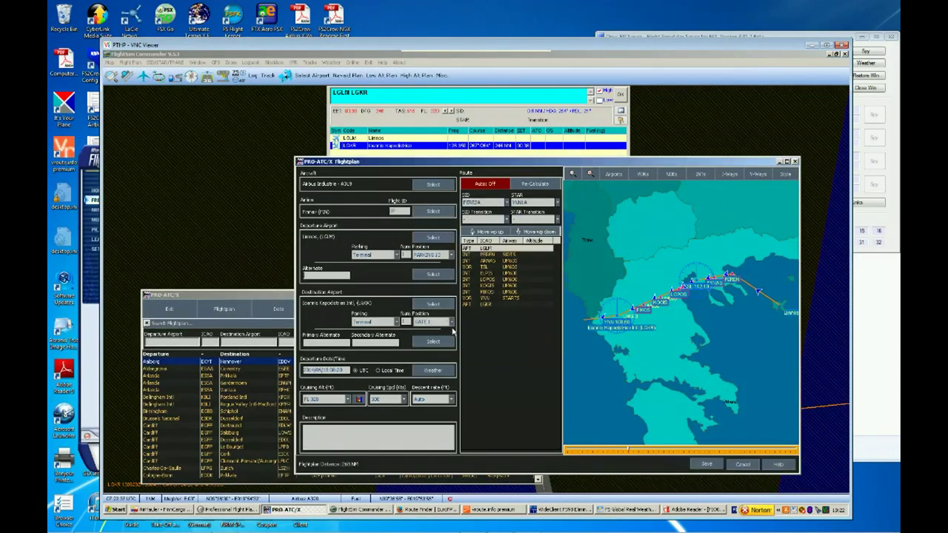
pyautogui.click(451, 321)
pyautogui.scroll(-2, 444, 344)
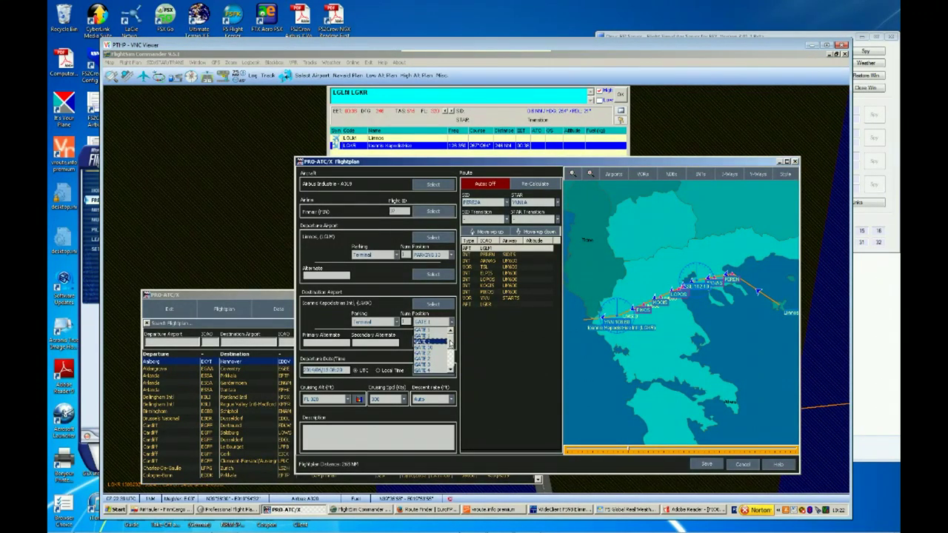
pyautogui.click(431, 361)
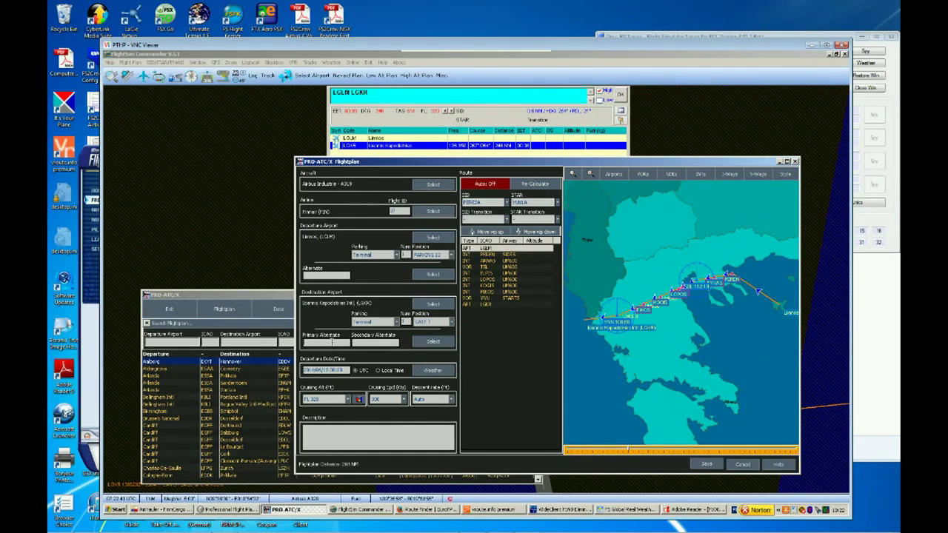
# - Check the alternate LGIO in the PDF plan, then start PRO-ATC/X's primary alternate selection
pyautogui.click(674, 509)
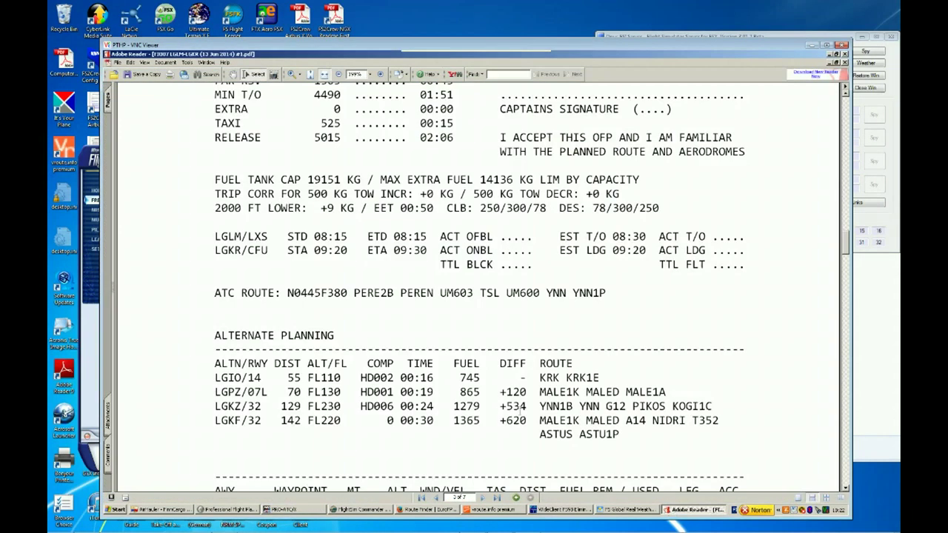
pyautogui.scroll(7, 521, 412)
pyautogui.scroll(2, 520, 411)
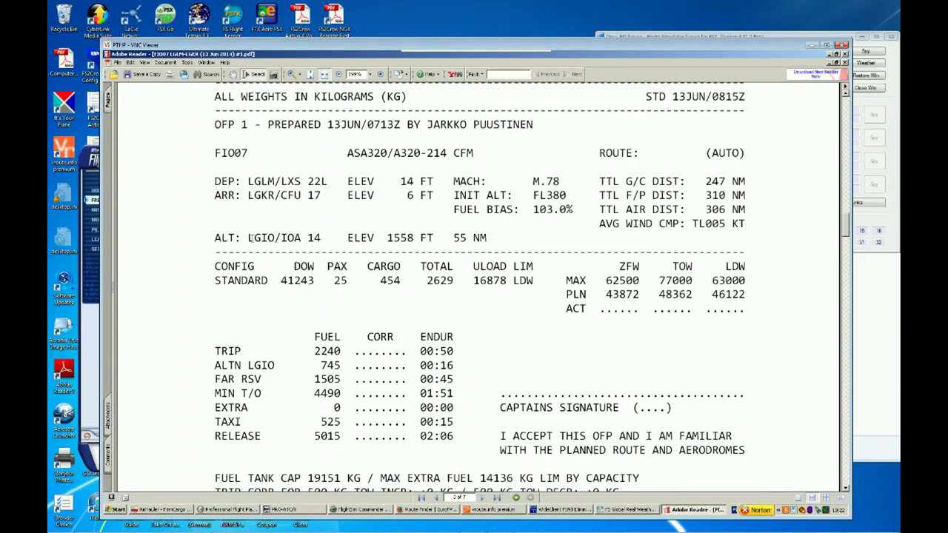
pyautogui.moveTo(250, 237); pyautogui.dragTo(275, 239)
pyautogui.click(274, 238)
pyautogui.click(296, 510)
pyautogui.click(432, 342)
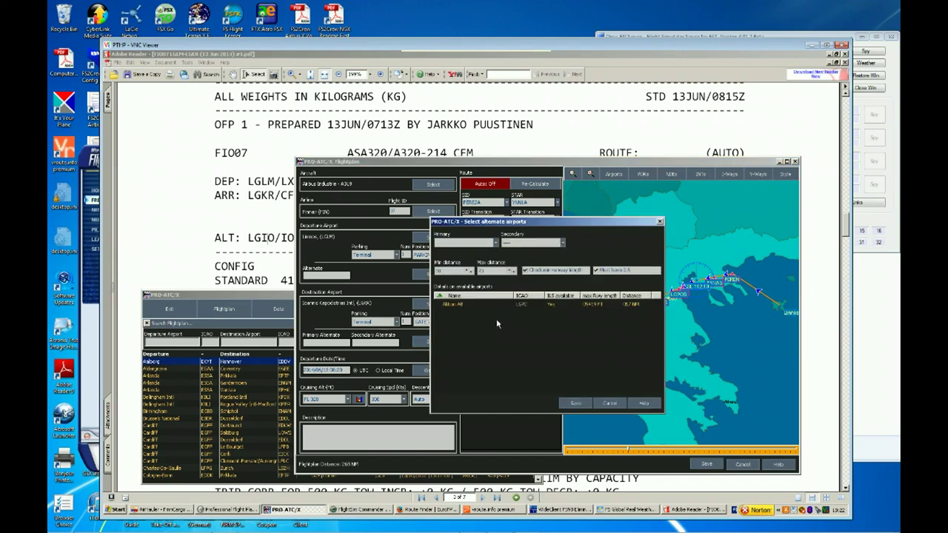
# - Look up the LGIO alternate runway 14 in the PDF plan
pyautogui.click(265, 225)
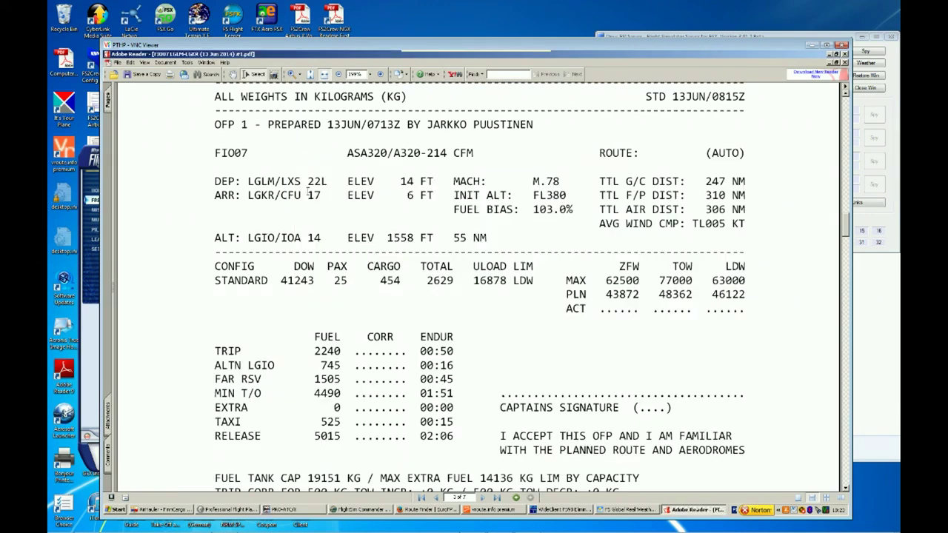
pyautogui.doubleClick(311, 238)
pyautogui.click(294, 510)
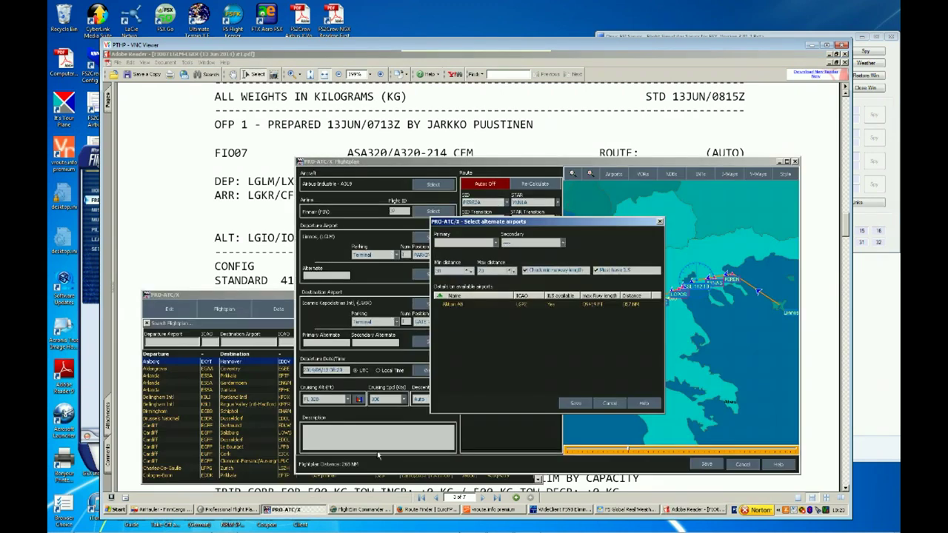
# - Filter alternates to min distance 10 without ILS, make Ioannina primary, and save
pyautogui.doubleClick(450, 271)
pyautogui.write('10')
pyautogui.press('Tab')
pyautogui.click(596, 271)
pyautogui.click(470, 313)
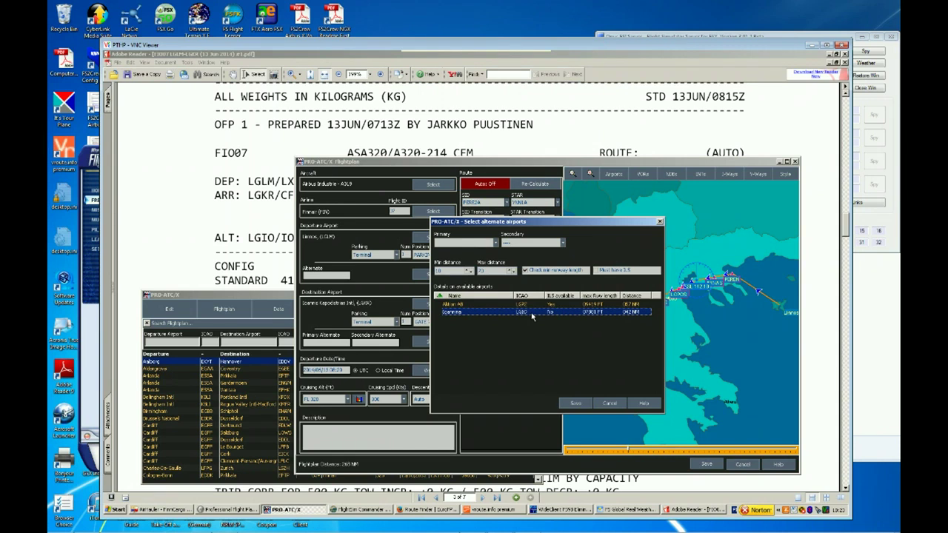
pyautogui.rightClick(531, 316)
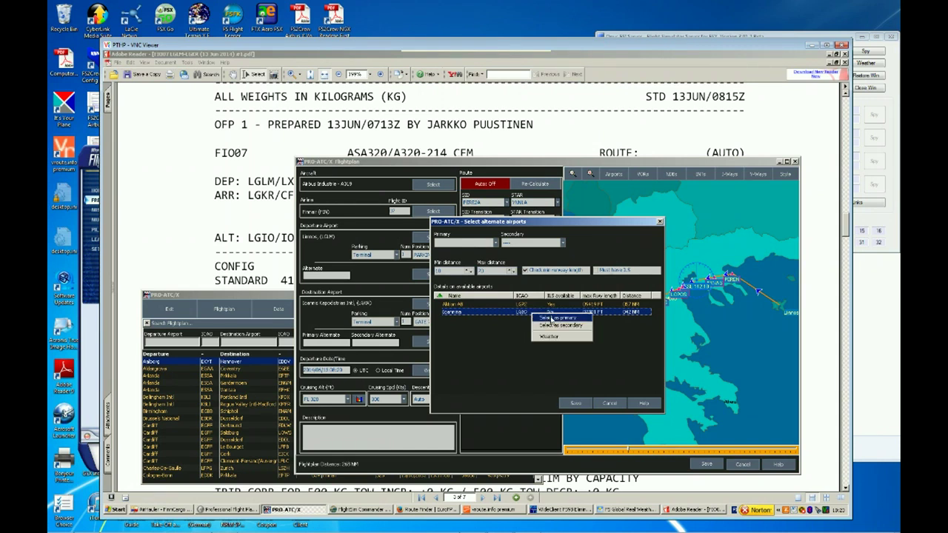
pyautogui.click(552, 319)
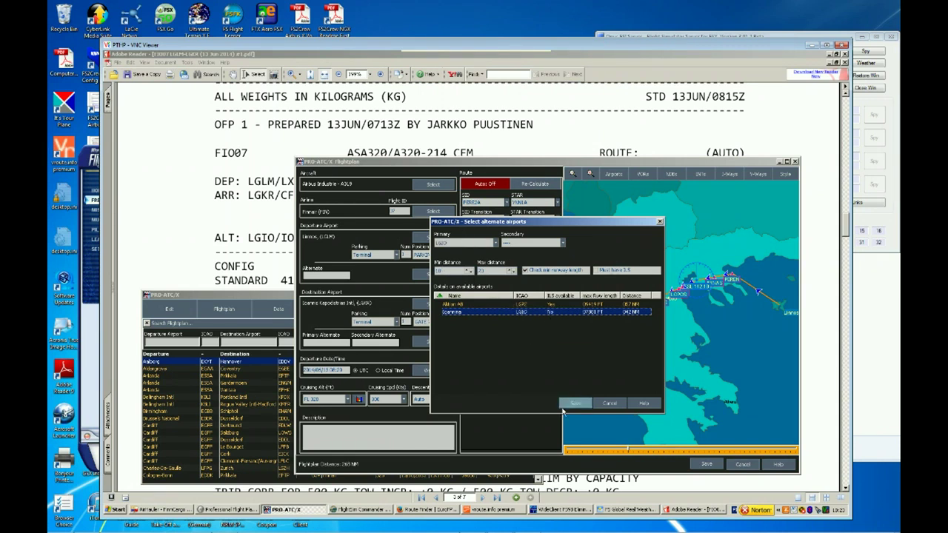
pyautogui.click(575, 406)
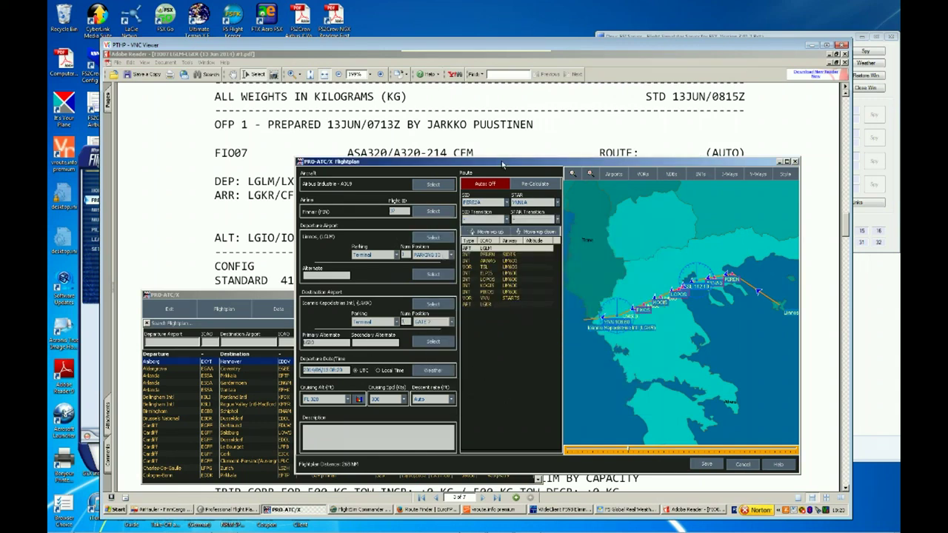
pyautogui.moveTo(508, 169); pyautogui.dragTo(516, 147)
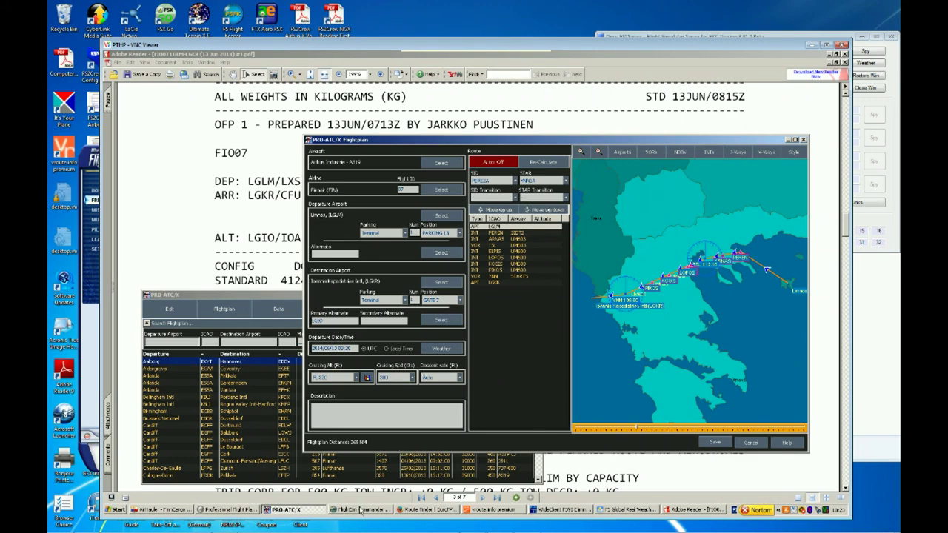
# - Show PFPX's Weather & NOTAMs reports for LGLM, LGKR and the alternates
pyautogui.click(227, 511)
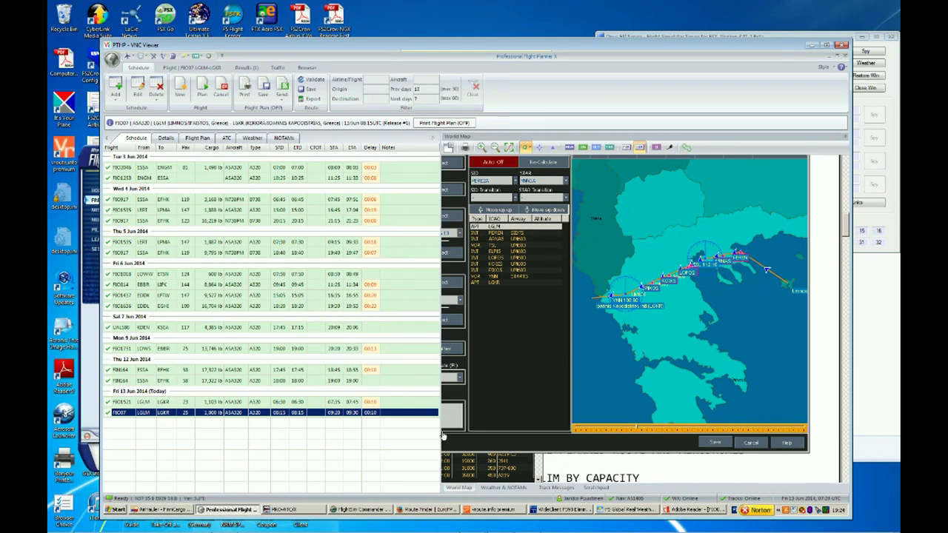
pyautogui.click(494, 488)
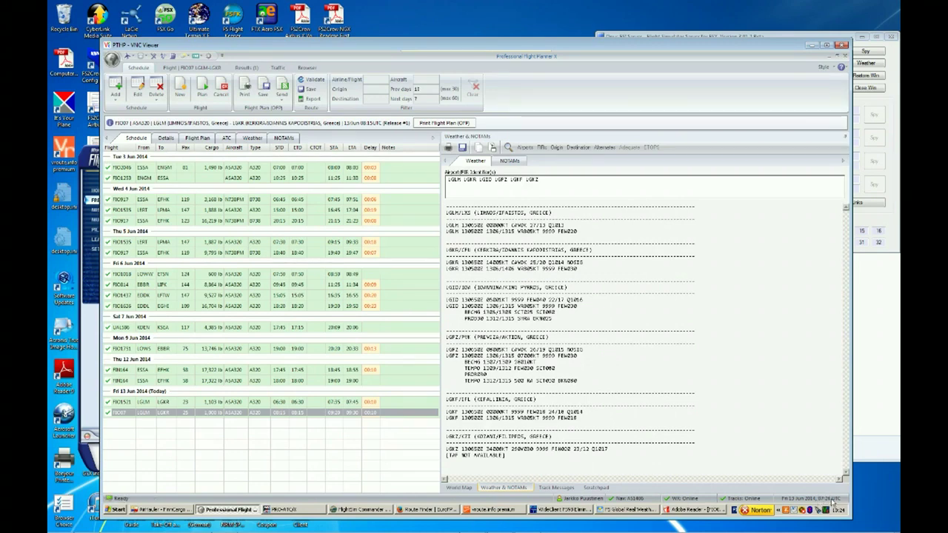
# - Review the LGLM and LGKR wind groups in PRO-ATC/X's METAR/TAF window, then close it
pyautogui.click(286, 510)
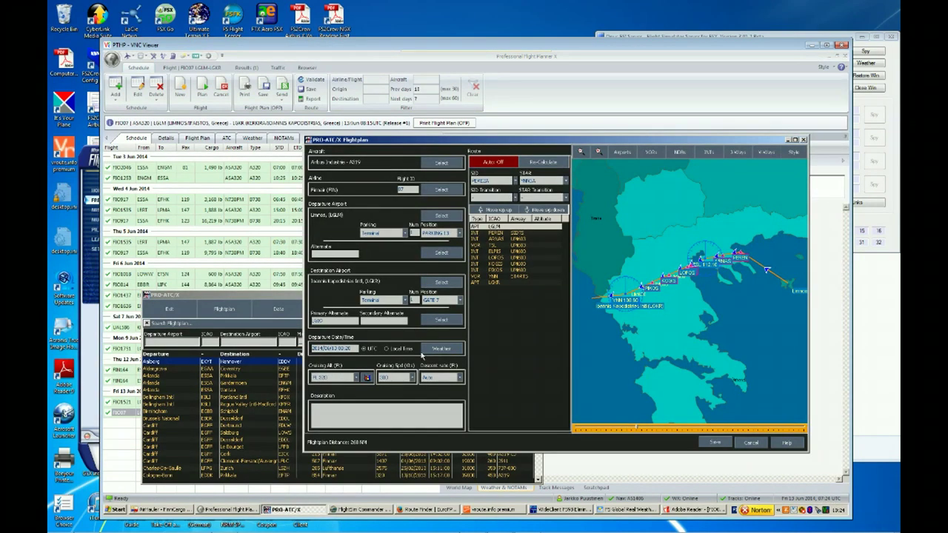
pyautogui.click(438, 349)
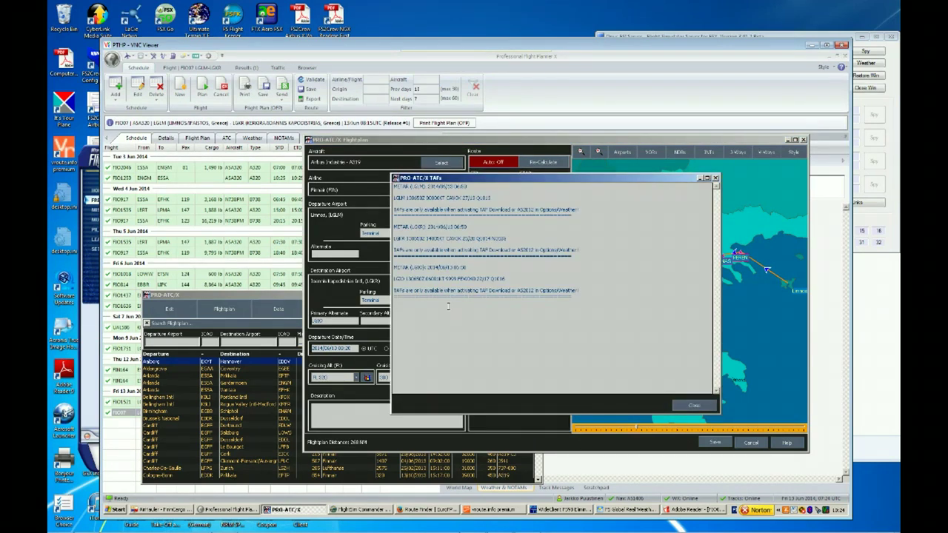
pyautogui.doubleClick(428, 198)
pyautogui.click(434, 197)
pyautogui.doubleClick(437, 198)
pyautogui.click(435, 198)
pyautogui.doubleClick(436, 239)
pyautogui.click(435, 239)
pyautogui.click(691, 407)
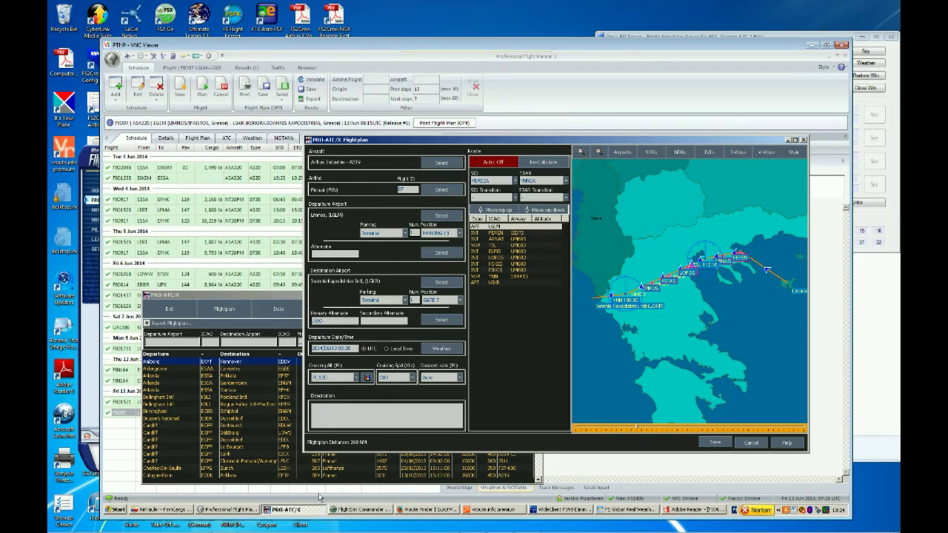
# - Find the 380 cruise level in the PDF's ATC route N0445F380
pyautogui.click(689, 510)
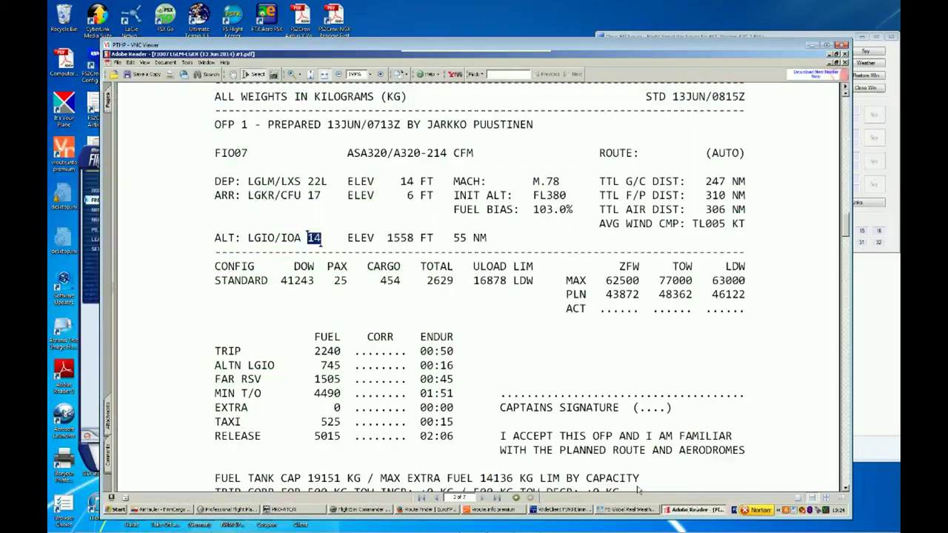
pyautogui.scroll(-10, 381, 291)
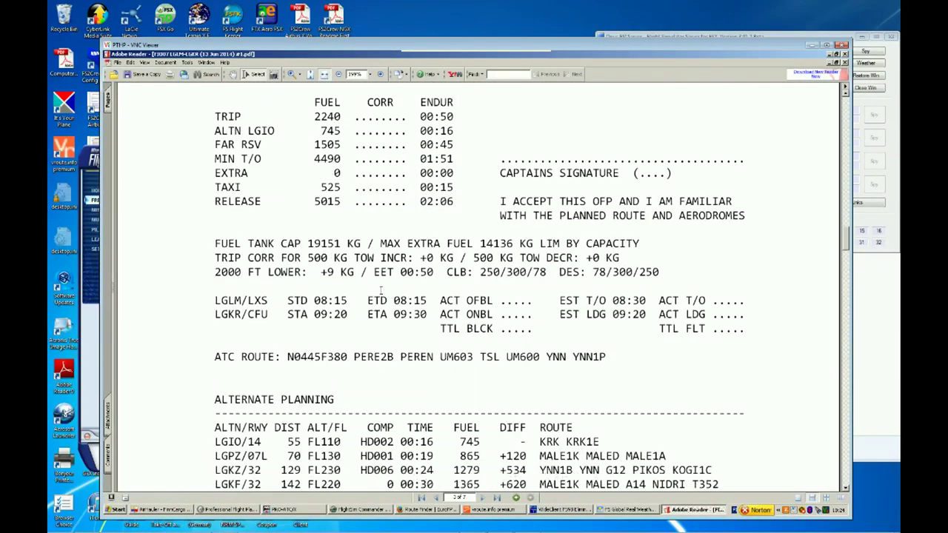
pyautogui.moveTo(349, 293); pyautogui.dragTo(326, 294)
pyautogui.click(352, 300)
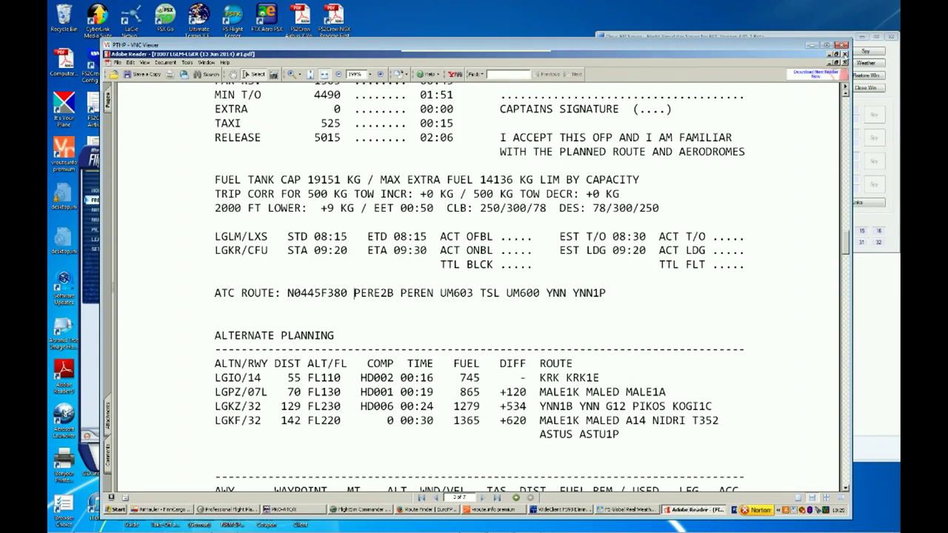
# - Close the PDF and delete the existing flight release in PFPX's results
pyautogui.click(842, 54)
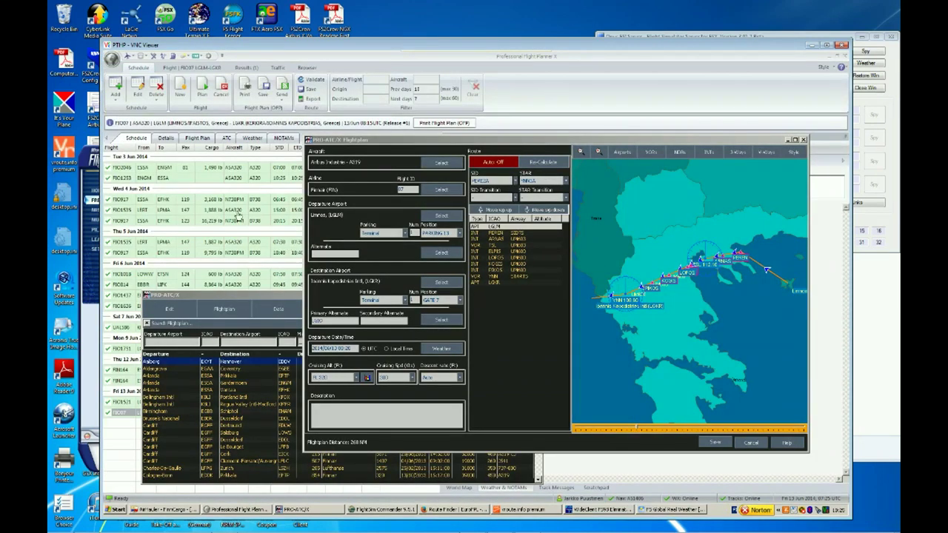
pyautogui.click(609, 61)
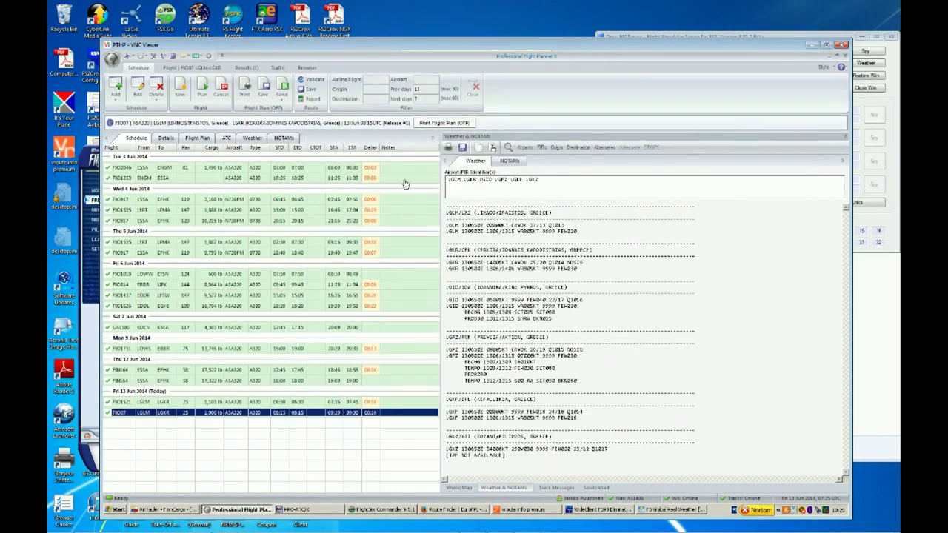
pyautogui.click(246, 67)
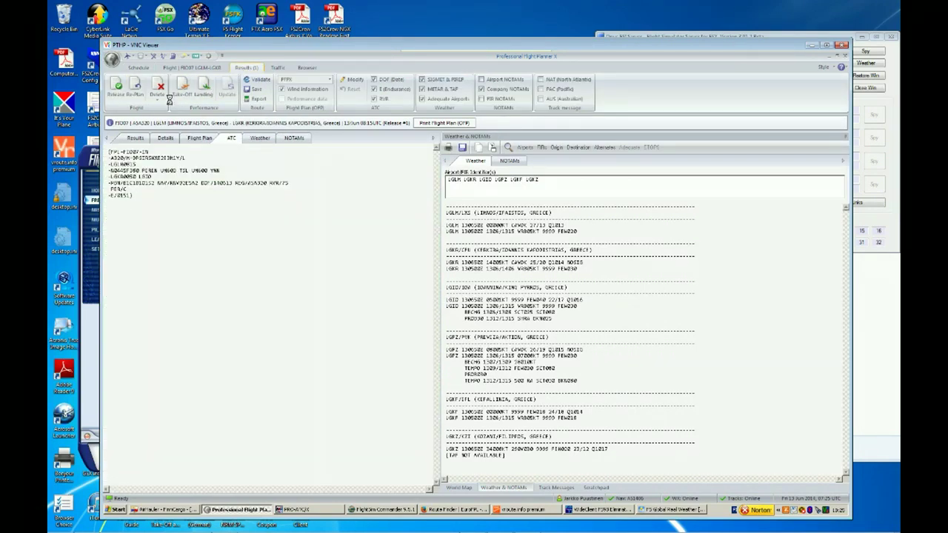
pyautogui.click(167, 97)
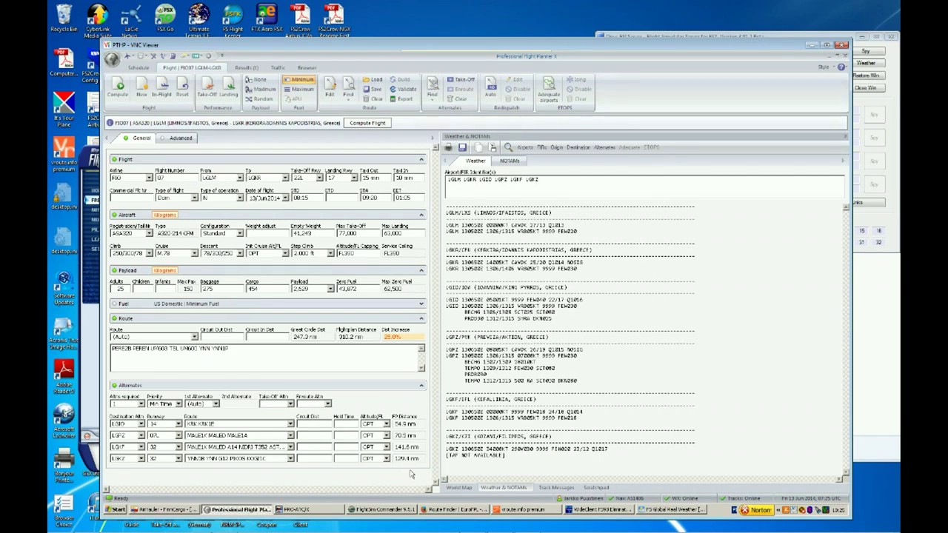
# - Check the route on the world map and EuroFPL Route Finder, then reshow weather and NOTAMs
pyautogui.click(454, 488)
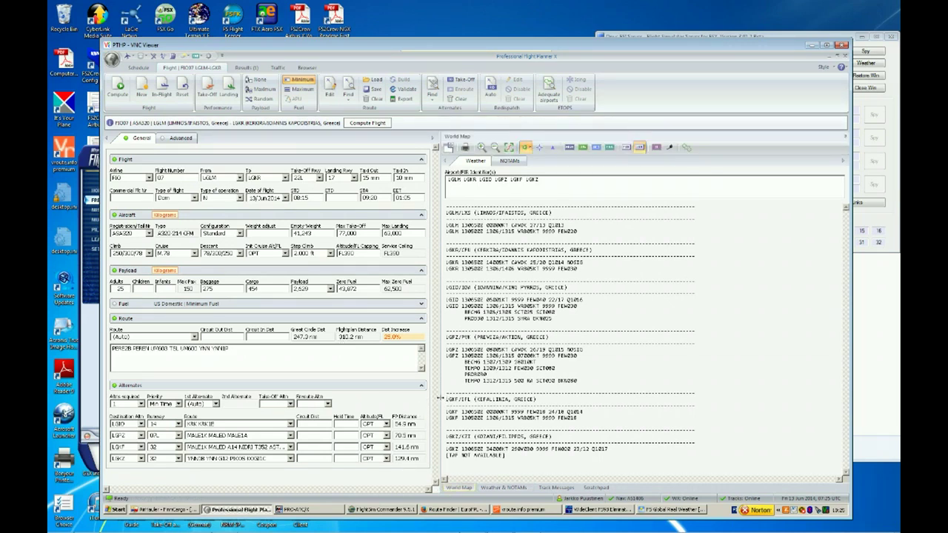
pyautogui.moveTo(440, 398); pyautogui.dragTo(445, 397)
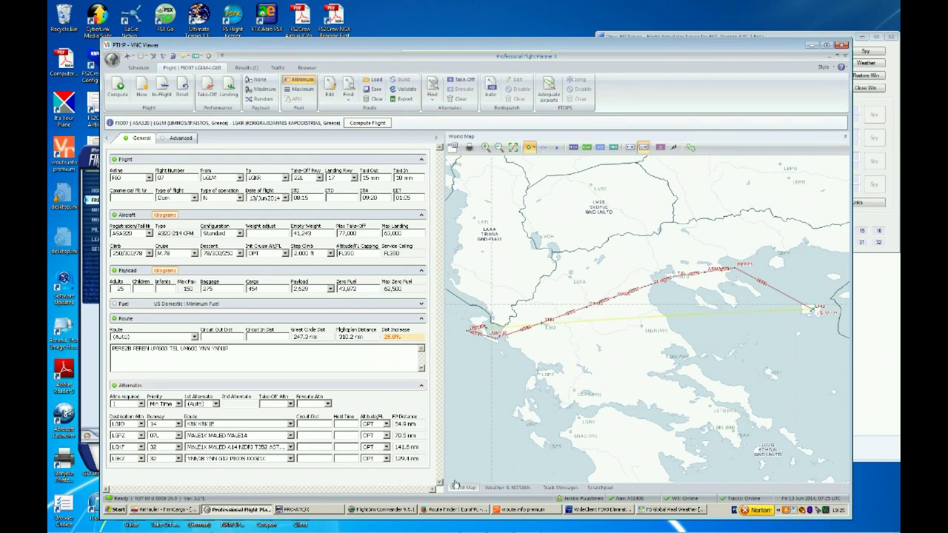
pyautogui.click(449, 510)
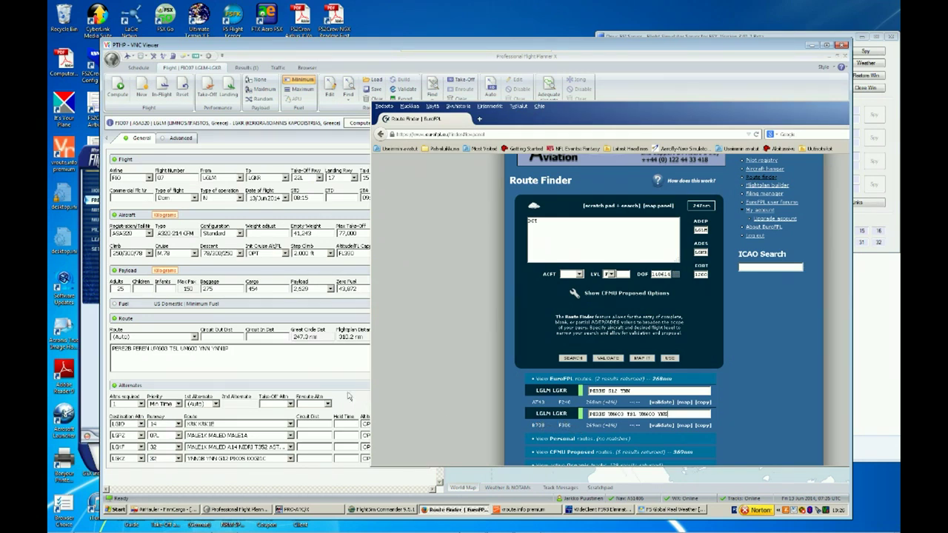
pyautogui.click(276, 350)
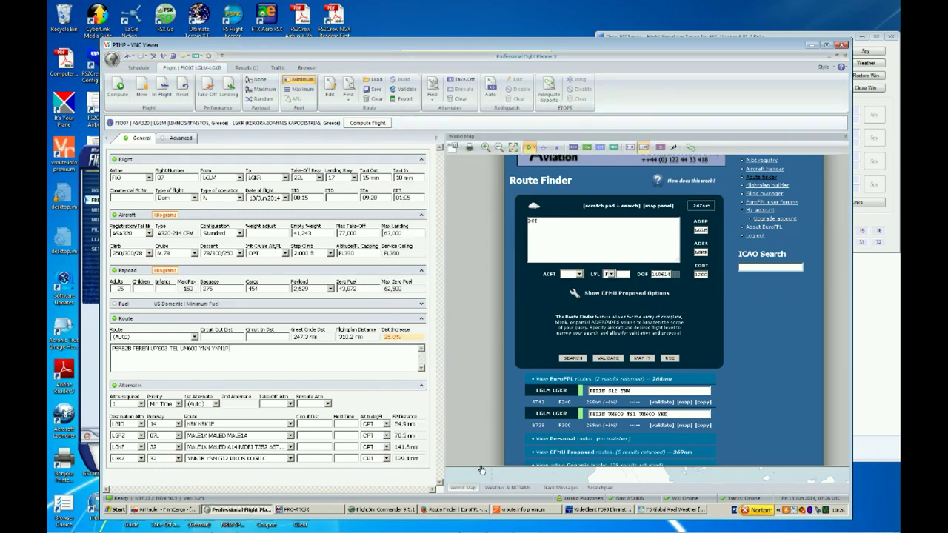
pyautogui.click(507, 488)
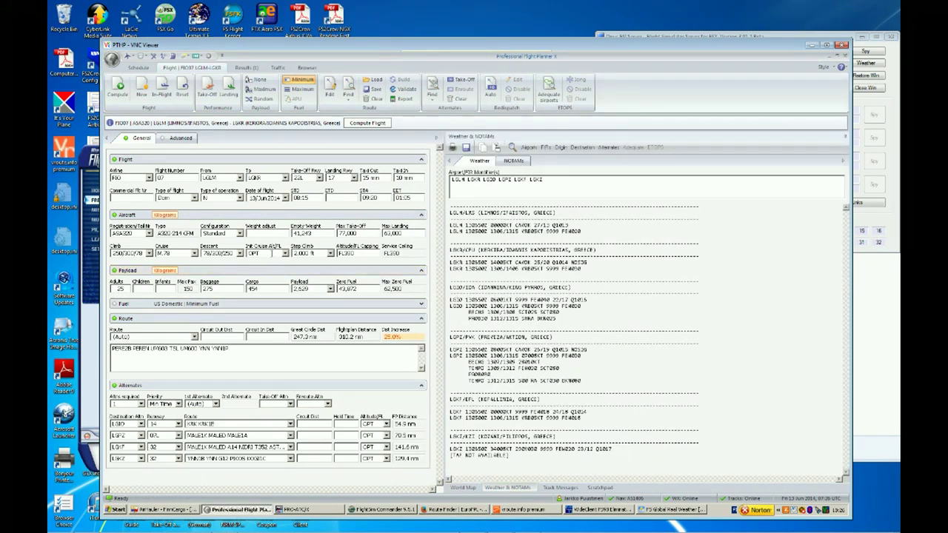
# - Set the initial cruise altitude to FL300
pyautogui.click(254, 253)
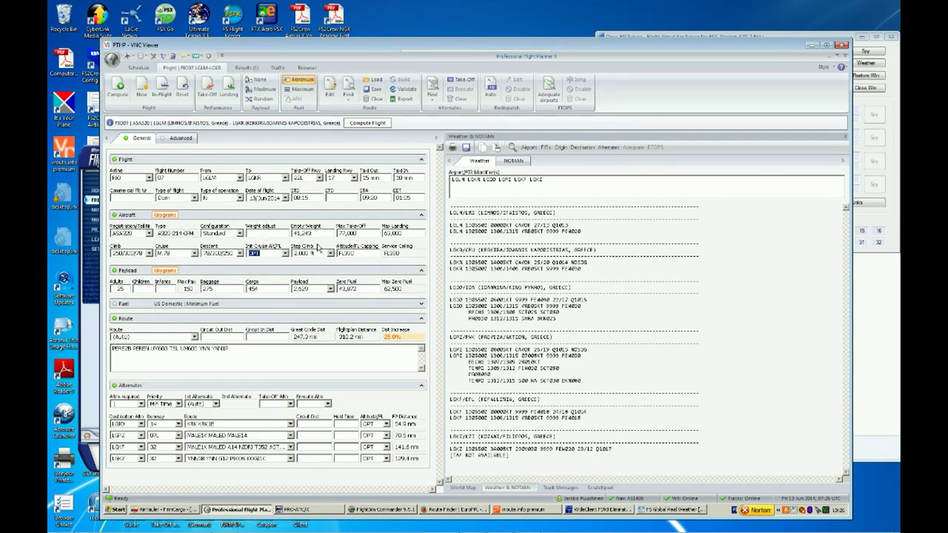
pyautogui.write('300')
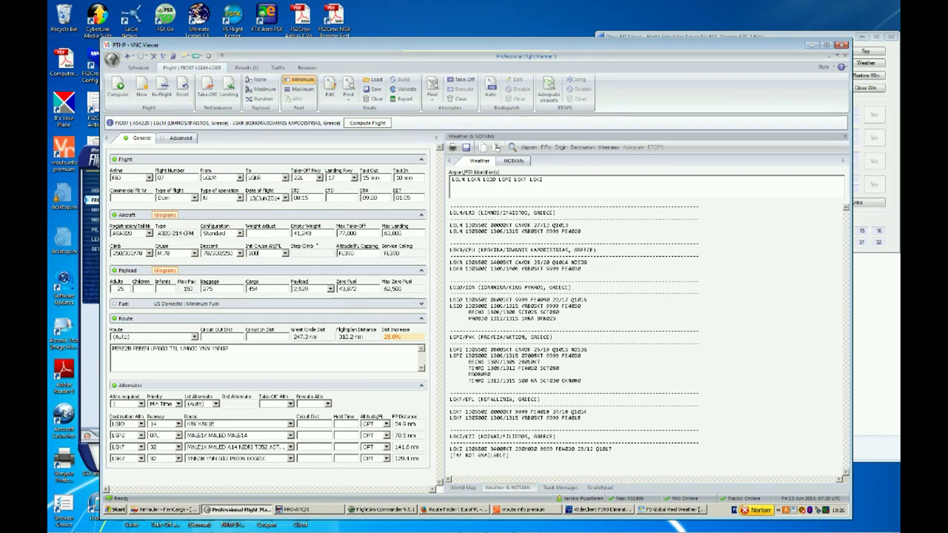
pyautogui.press('Tab')
# - Recompute the flight at FL300 and release it, replacing the earlier flight plan
pyautogui.click(377, 122)
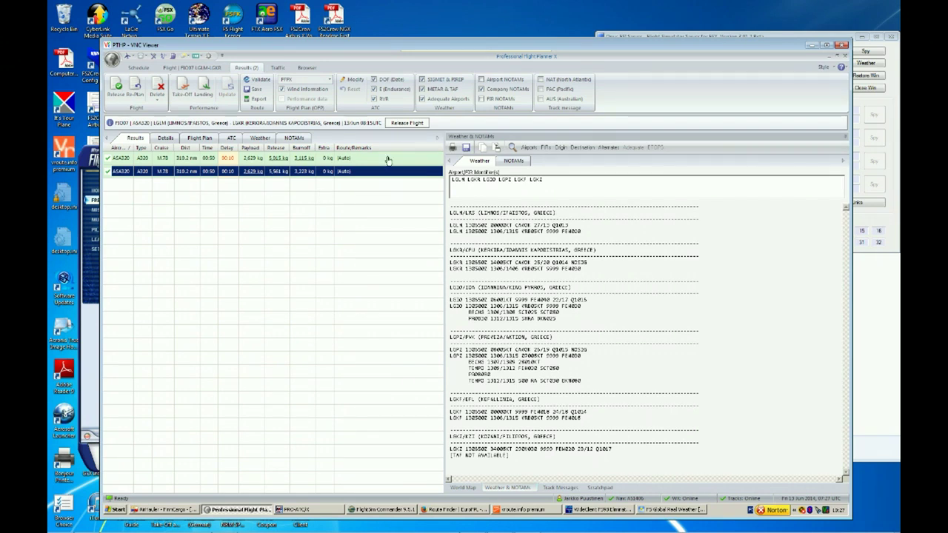
pyautogui.click(416, 124)
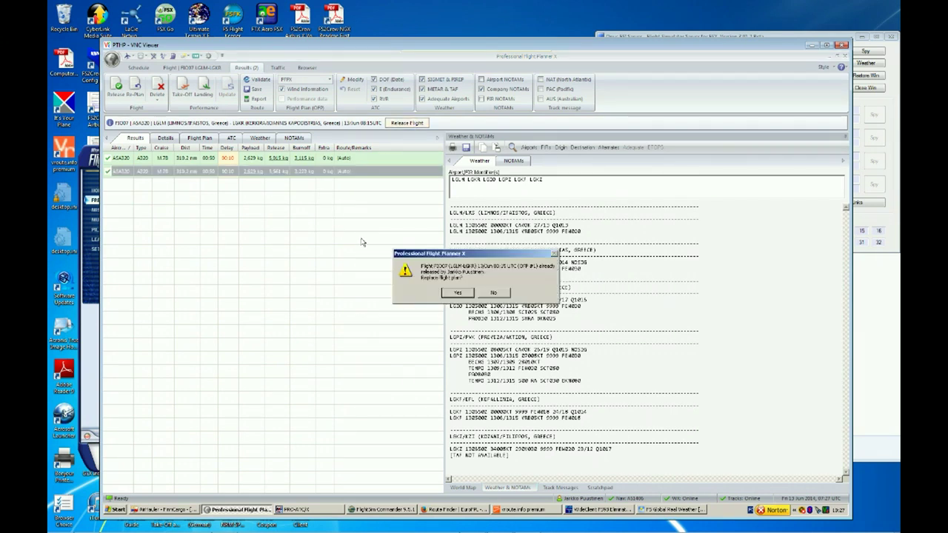
pyautogui.click(456, 294)
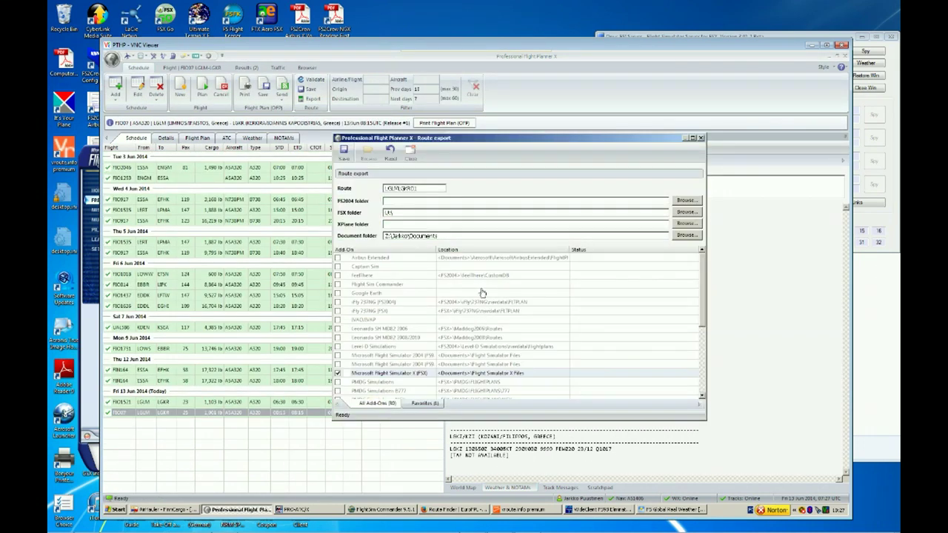
# - Save the exported route for FSX and print the briefing package to PDF via Bullzip
pyautogui.click(343, 157)
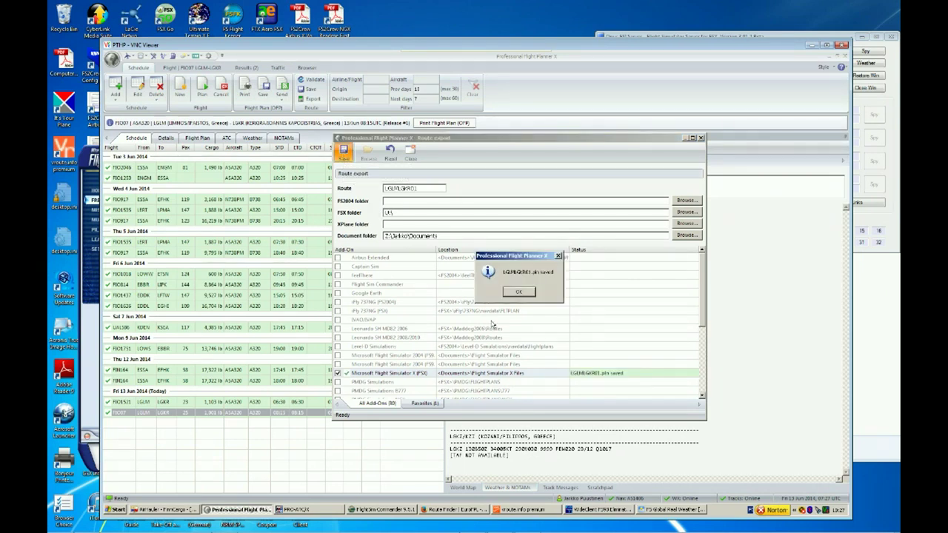
pyautogui.click(521, 293)
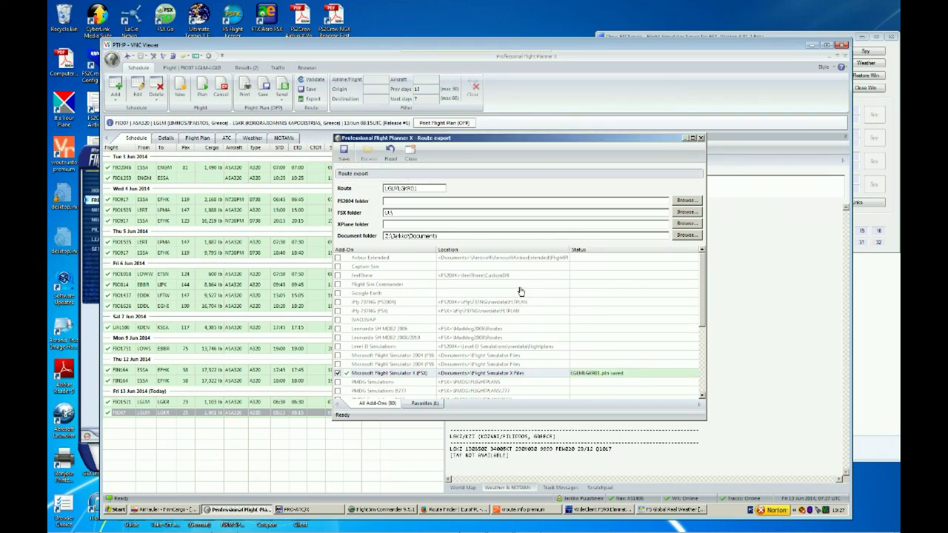
pyautogui.click(410, 152)
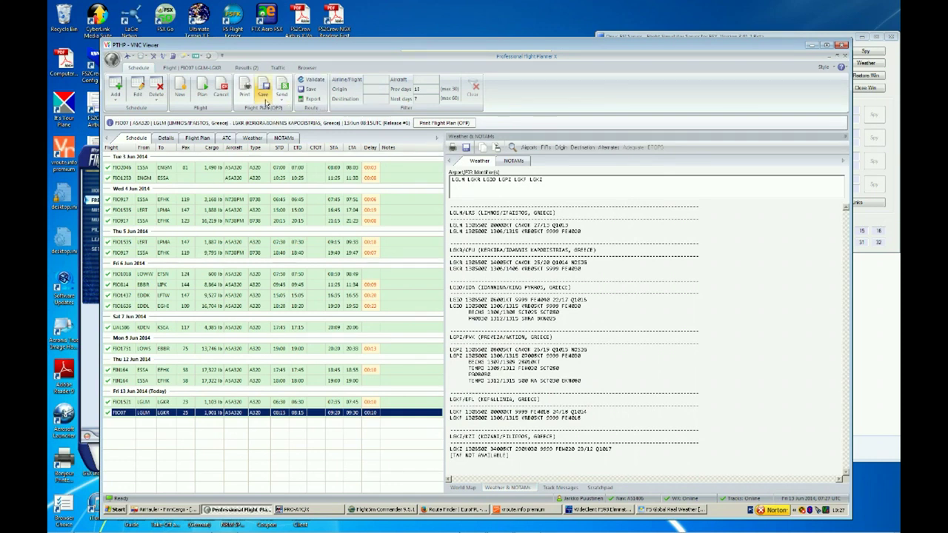
pyautogui.hotkey('ctrl', 'p')
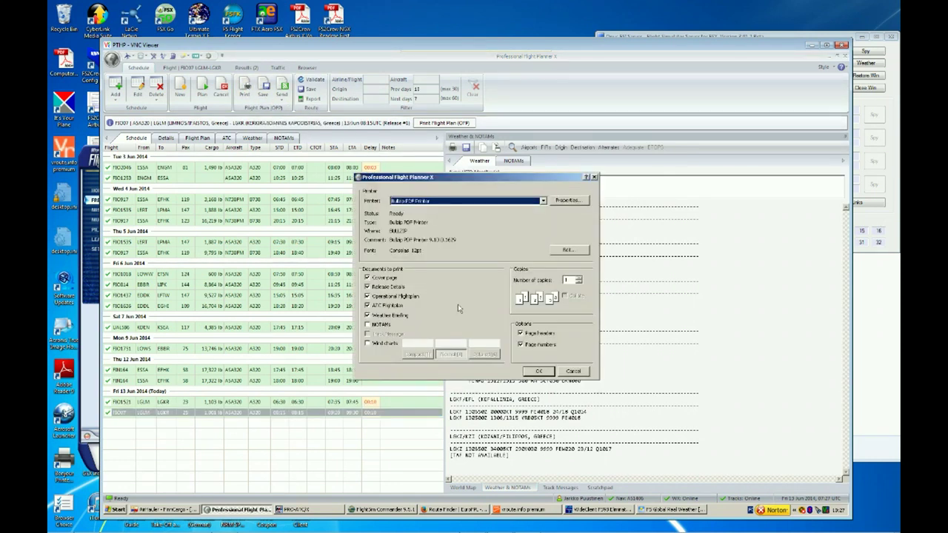
pyautogui.click(539, 370)
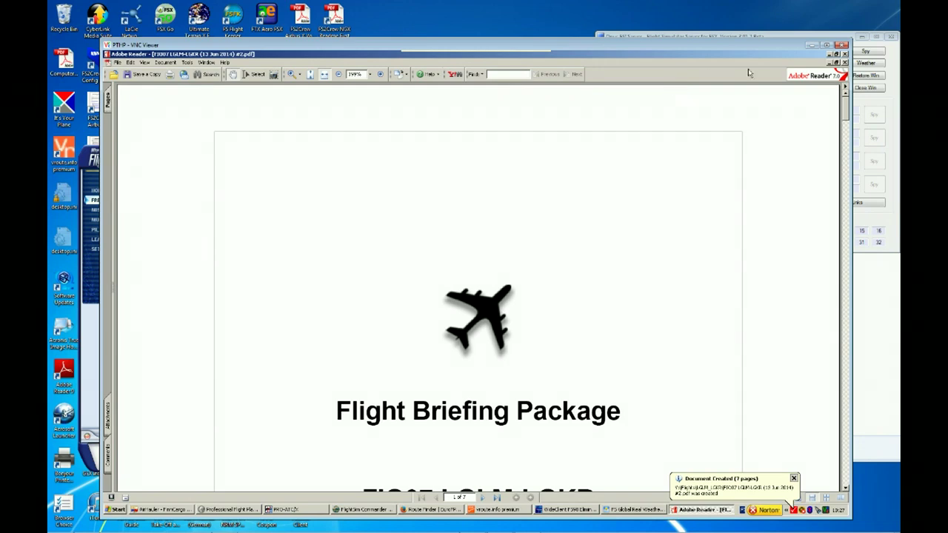
# - Scroll to the ATC route line and highlight the N0461 speed with the Select tool
pyautogui.scroll(-10, 482, 272)
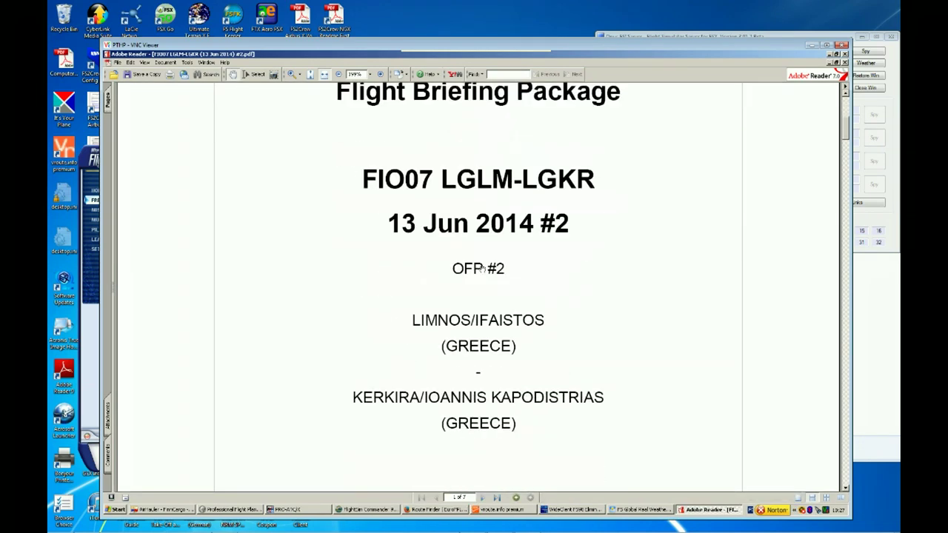
pyautogui.scroll(-12, 482, 269)
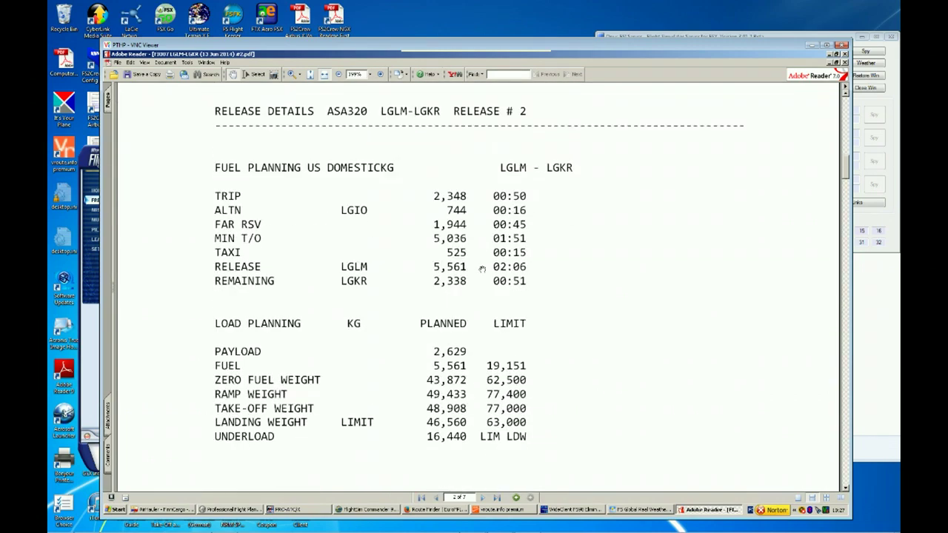
pyautogui.scroll(-12, 482, 269)
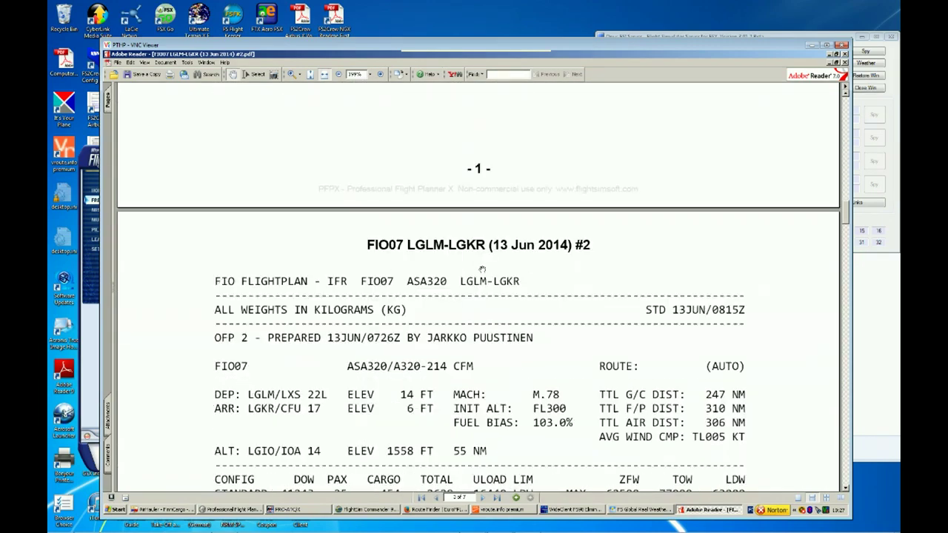
pyautogui.scroll(-6, 482, 270)
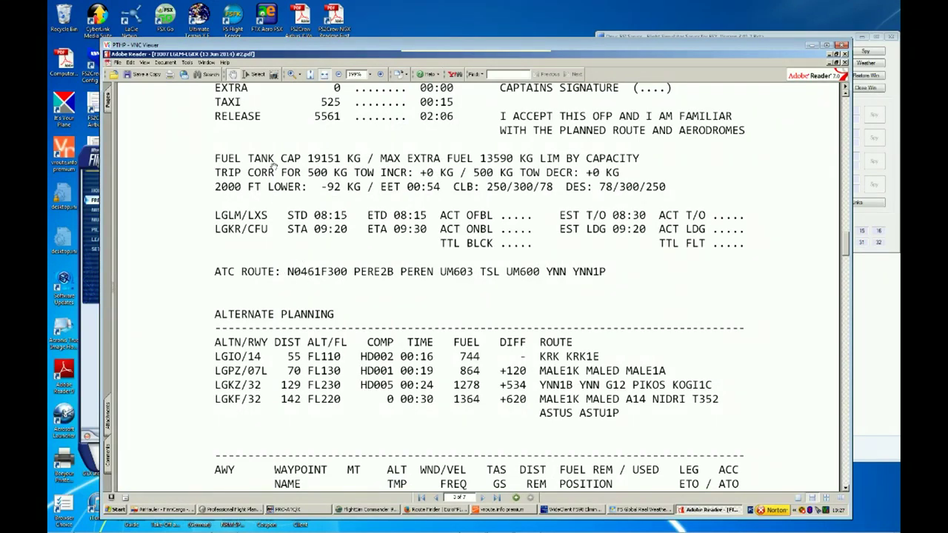
pyautogui.click(252, 75)
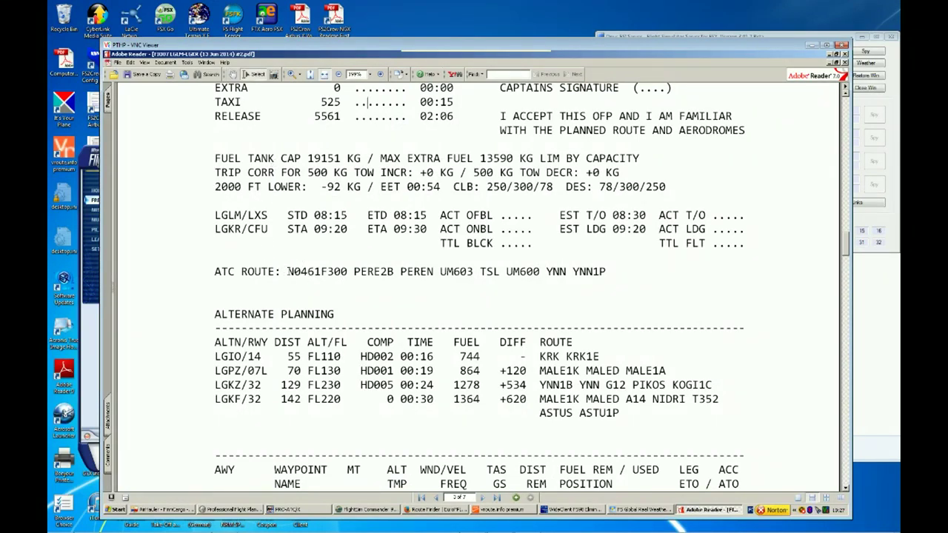
pyautogui.moveTo(287, 271); pyautogui.dragTo(320, 274)
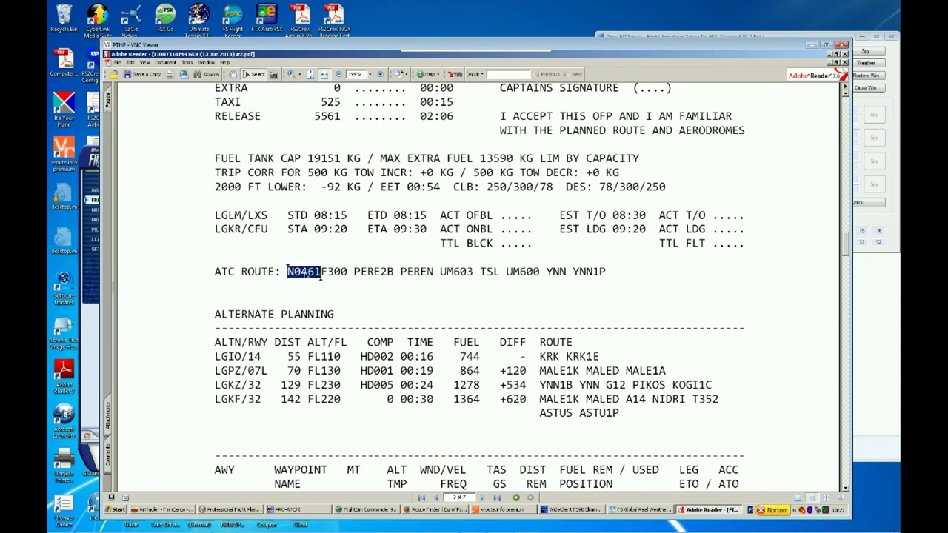
# - Highlight the F300 flight level in the ATC route to confirm the cruise level
pyautogui.click(322, 272)
pyautogui.rightClick(323, 272)
pyautogui.click(321, 272)
pyautogui.moveTo(321, 272); pyautogui.dragTo(348, 276)
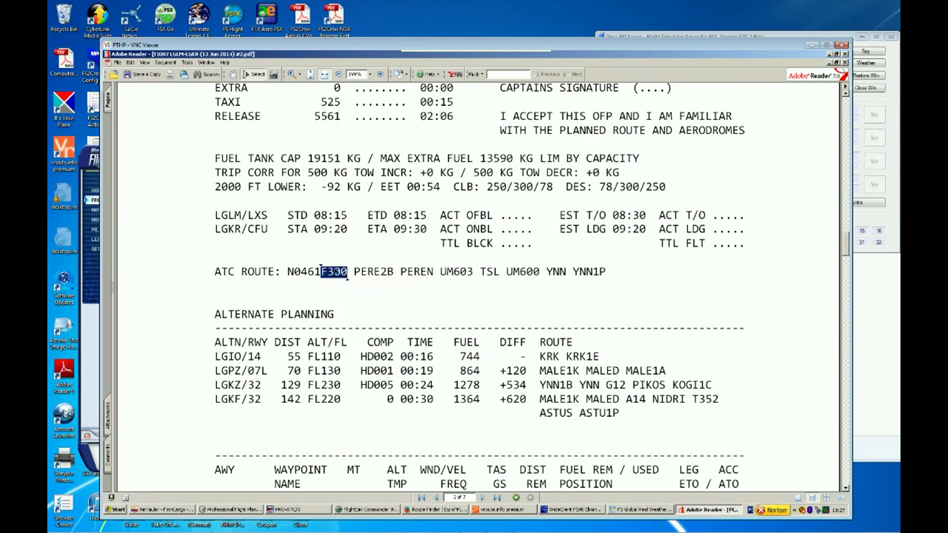
pyautogui.click(368, 270)
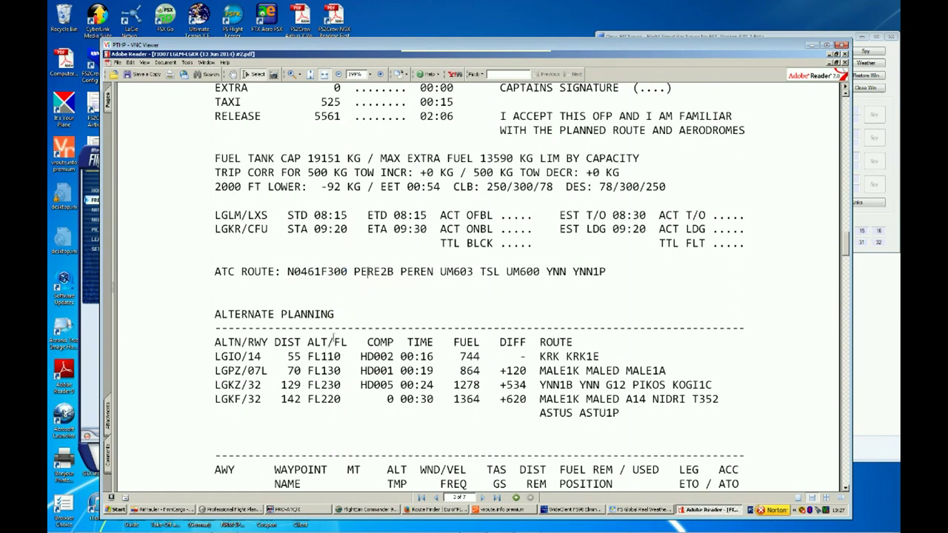
# - Set the PRO-ATC/X LGLM–LGKR plan to FL 300 and cruising speed 460, and save it
pyautogui.click(315, 509)
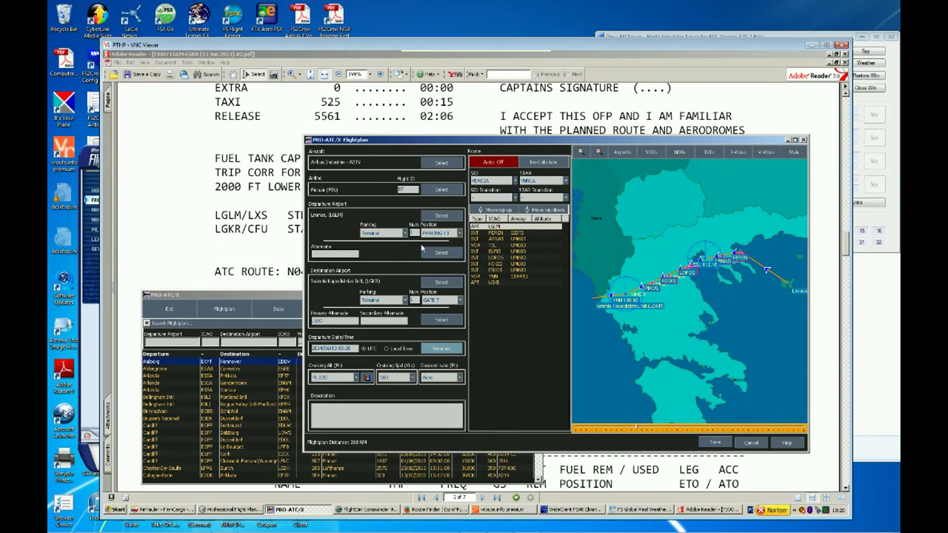
pyautogui.click(355, 377)
pyautogui.click(355, 386)
pyautogui.click(342, 395)
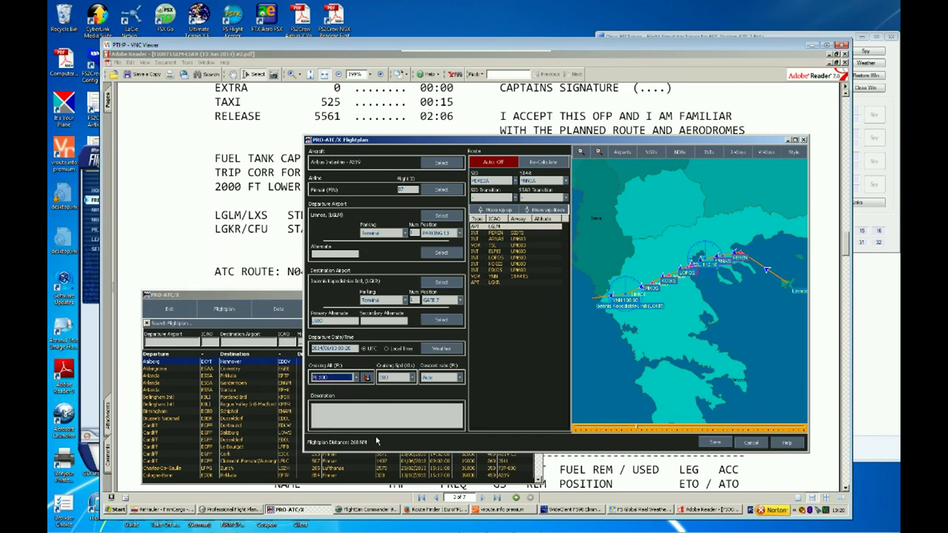
pyautogui.click(412, 379)
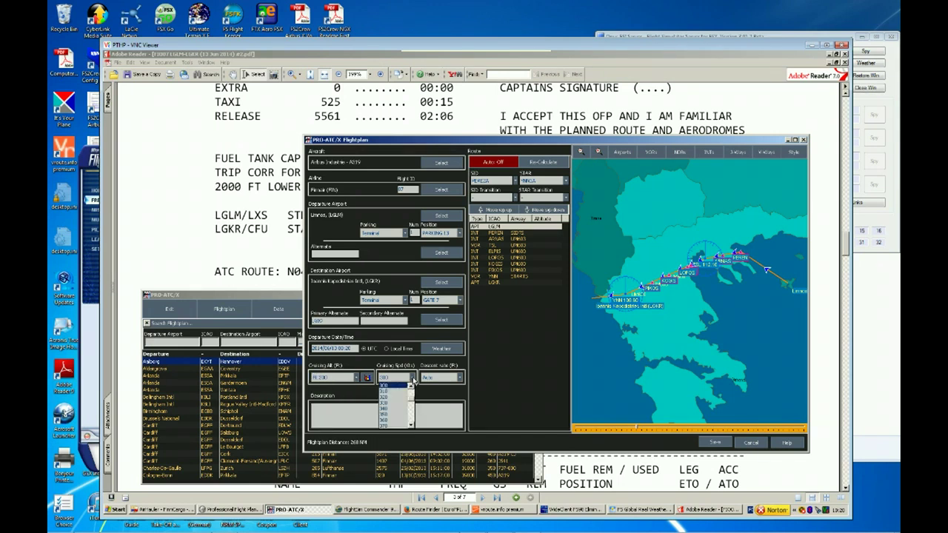
pyautogui.click(410, 414)
pyautogui.click(399, 401)
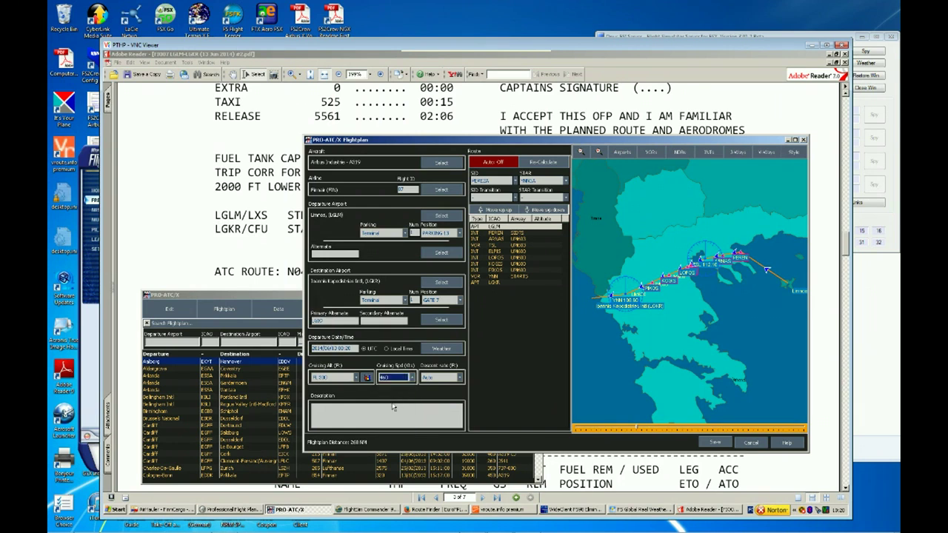
pyautogui.click(375, 413)
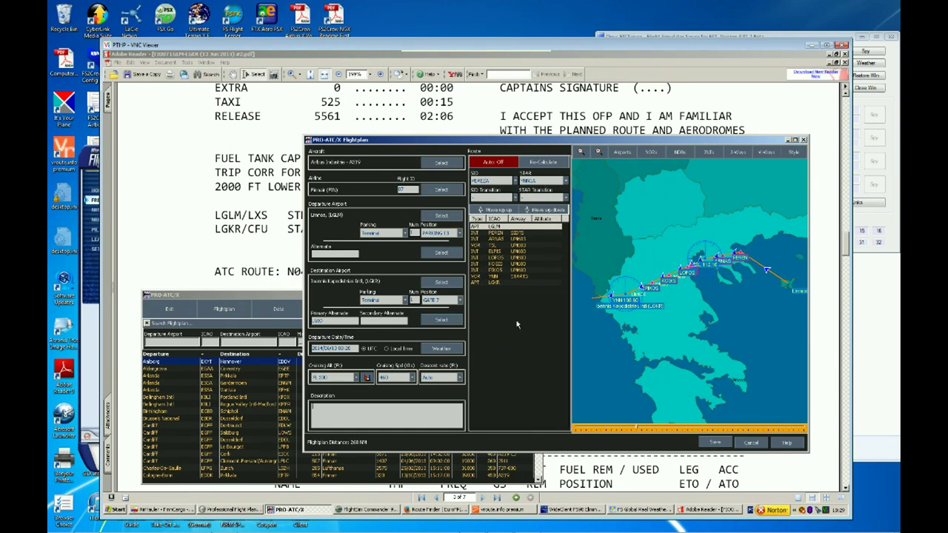
pyautogui.click(712, 442)
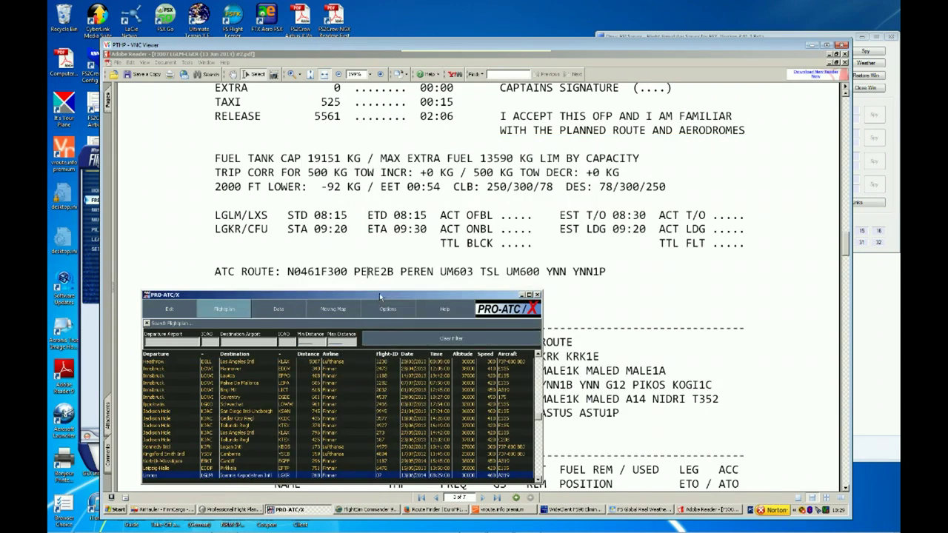
# - Move the PRO-ATC/X window, close vroute.info premium and minimise FlightSim Commander to reach PFPX
pyautogui.moveTo(379, 293); pyautogui.dragTo(584, 267)
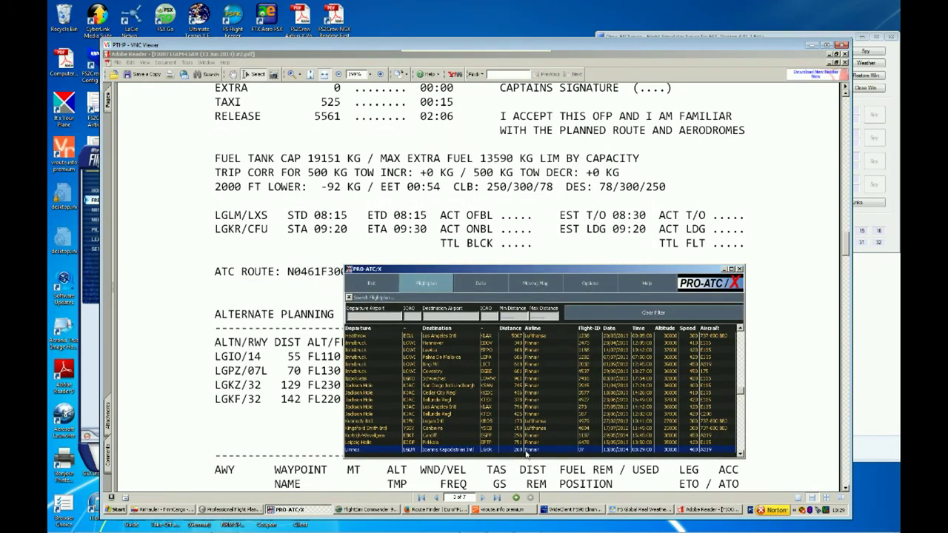
pyautogui.click(664, 136)
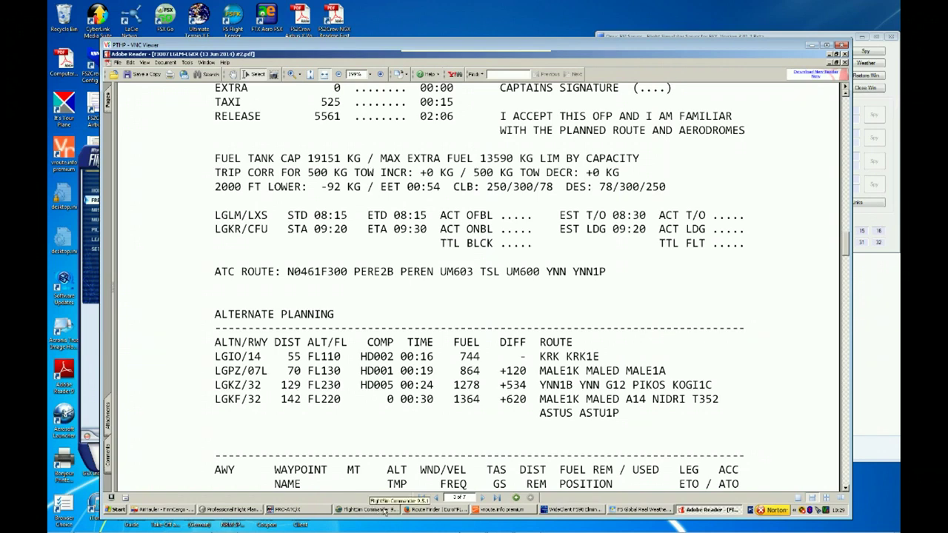
pyautogui.click(496, 509)
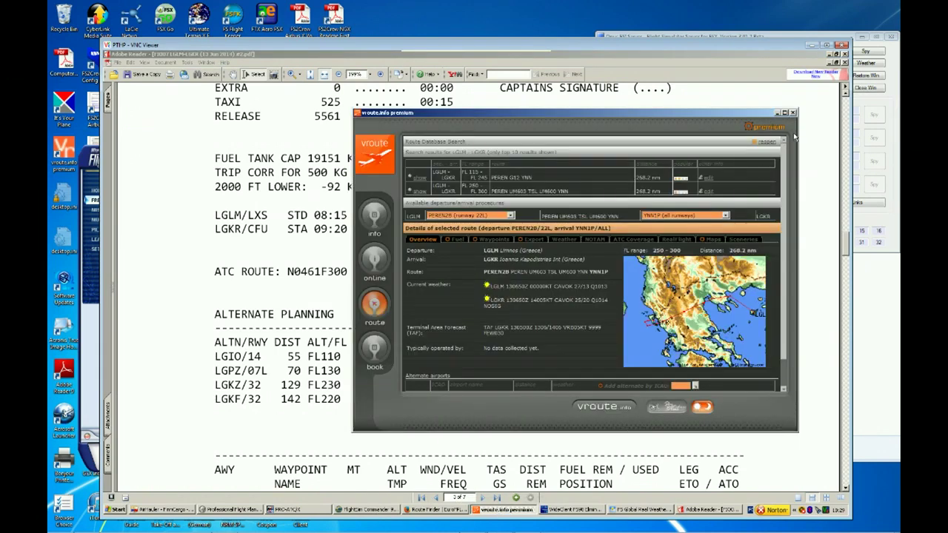
pyautogui.click(792, 113)
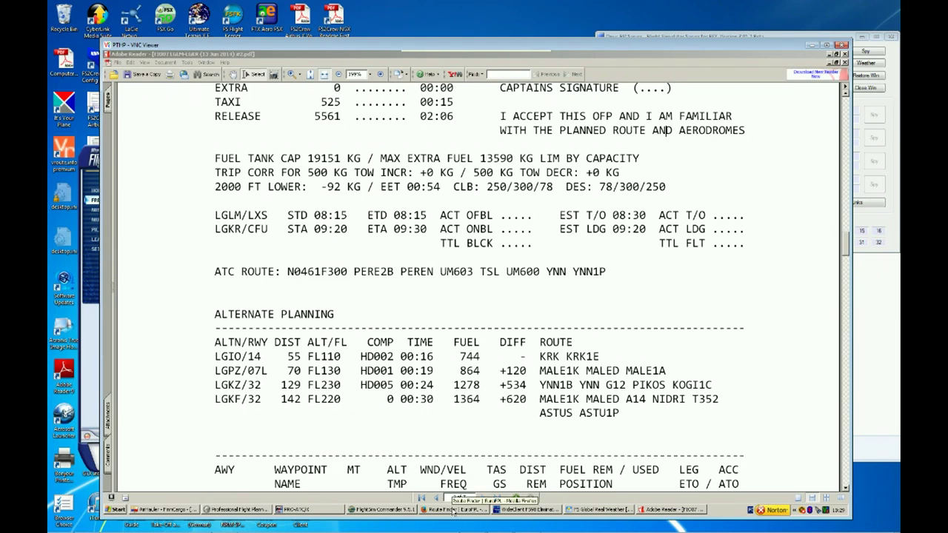
pyautogui.click(376, 510)
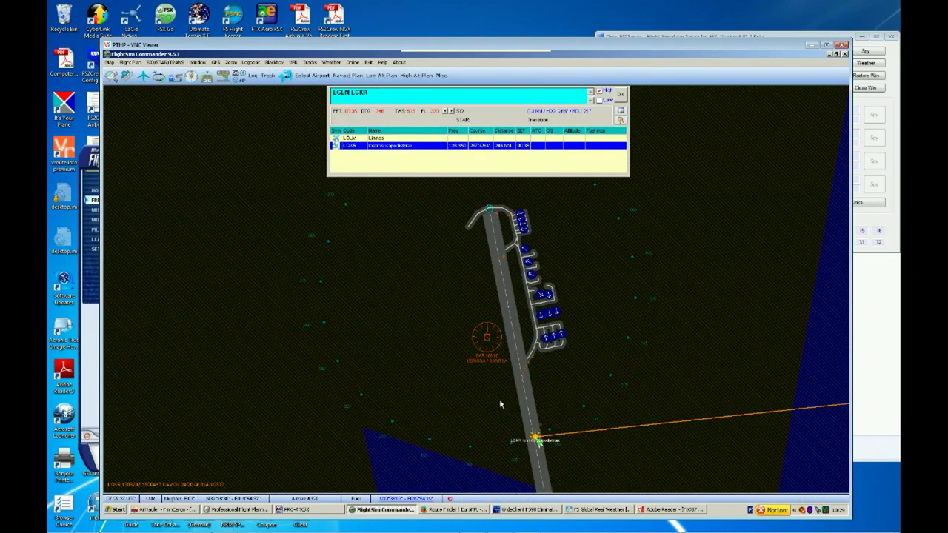
pyautogui.click(844, 56)
pyautogui.click(844, 57)
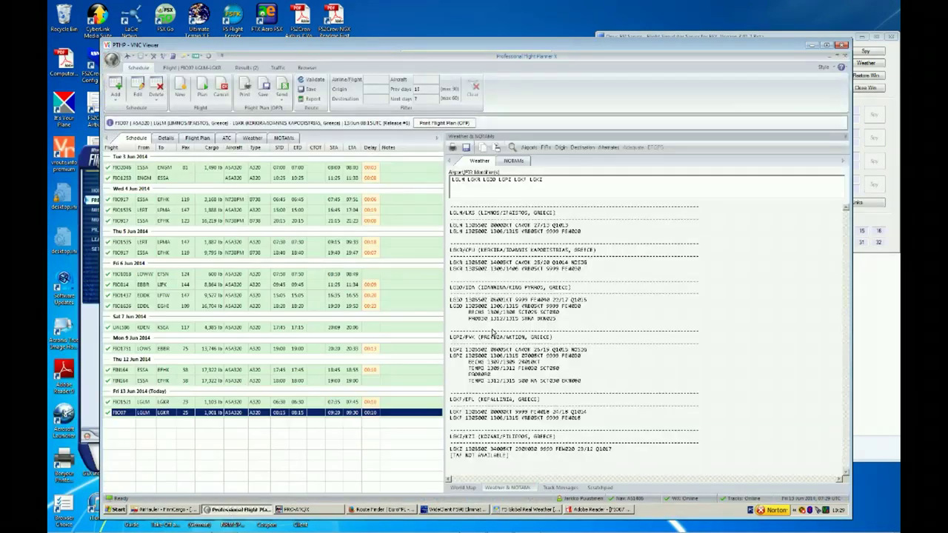
# - Send the OFP to TOPCAT, then bring the briefing PDF forward and scroll up
pyautogui.click(283, 95)
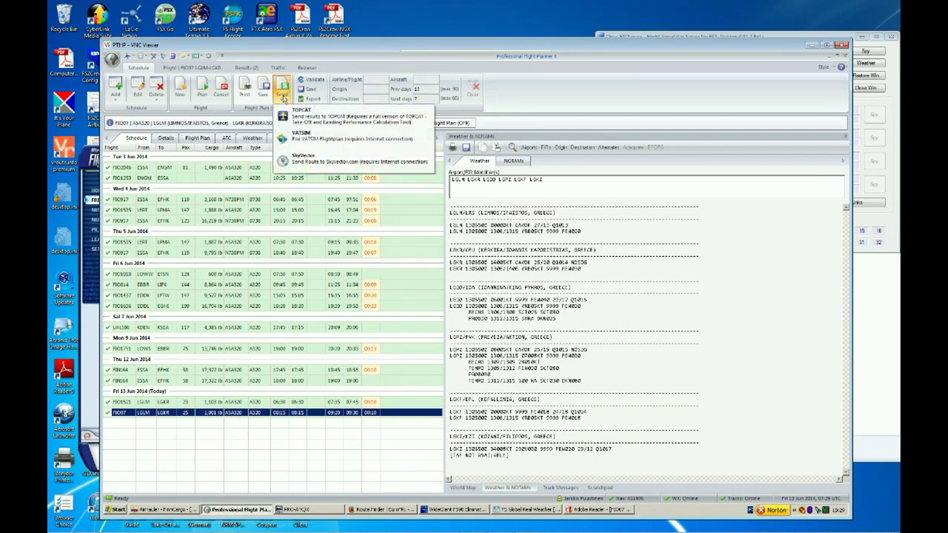
pyautogui.click(330, 121)
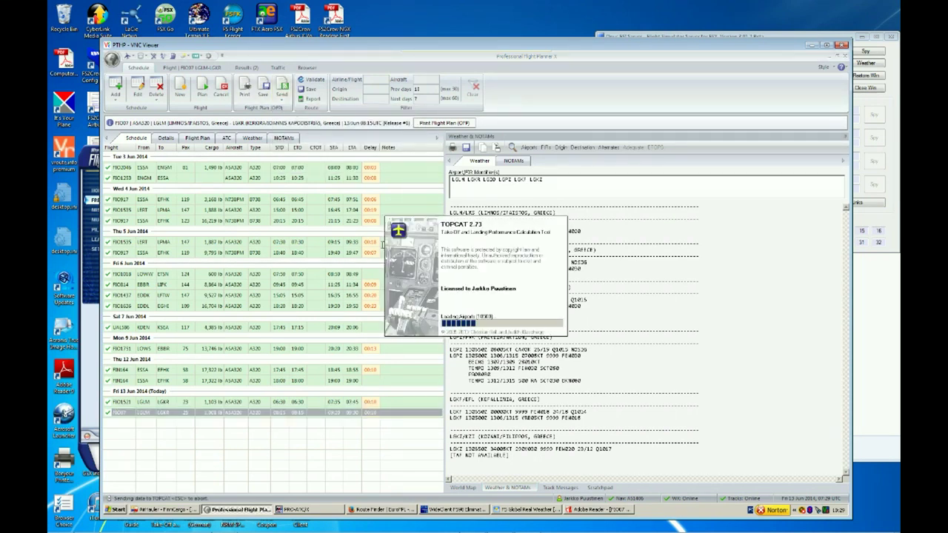
pyautogui.click(583, 509)
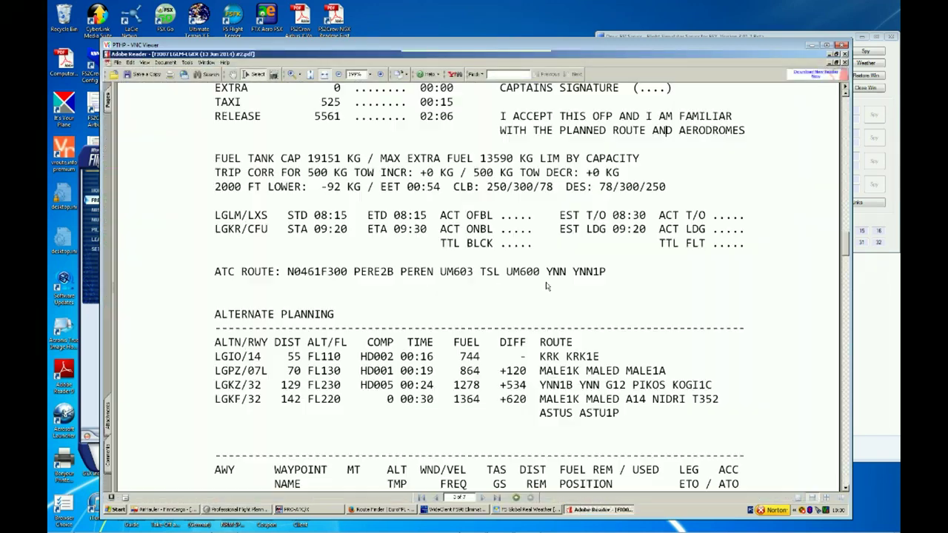
pyautogui.scroll(7, 549, 187)
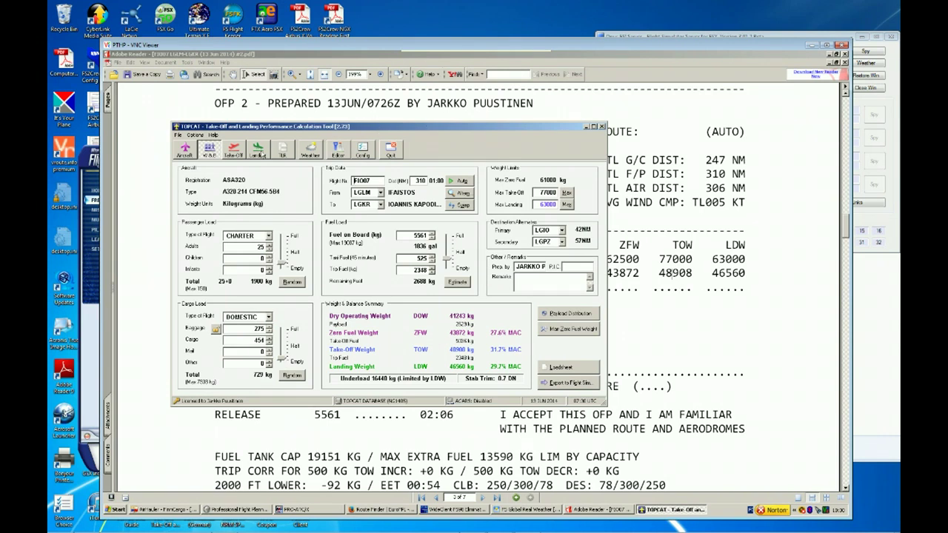
# - Check TOPCAT's LGKR landing data, then return to the LGLM runway 22L take-off page
pyautogui.click(236, 158)
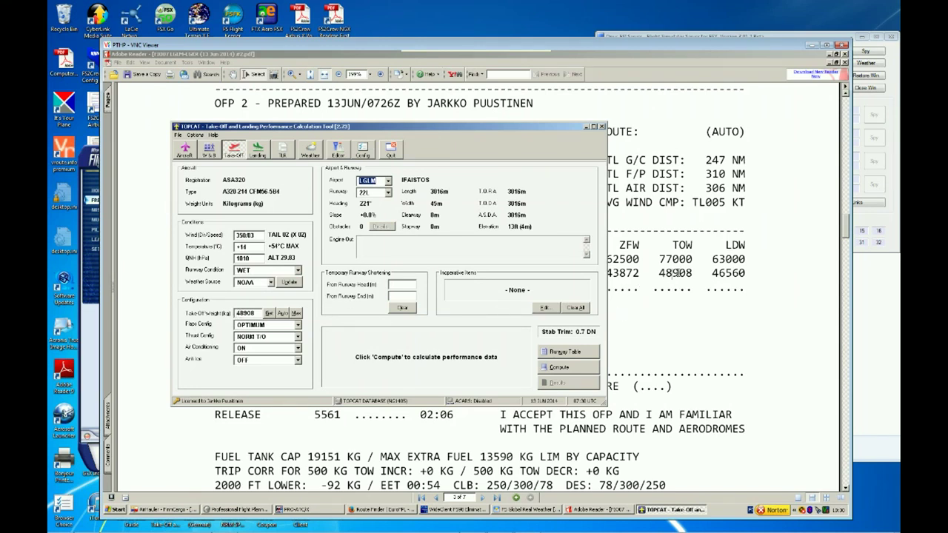
pyautogui.click(257, 148)
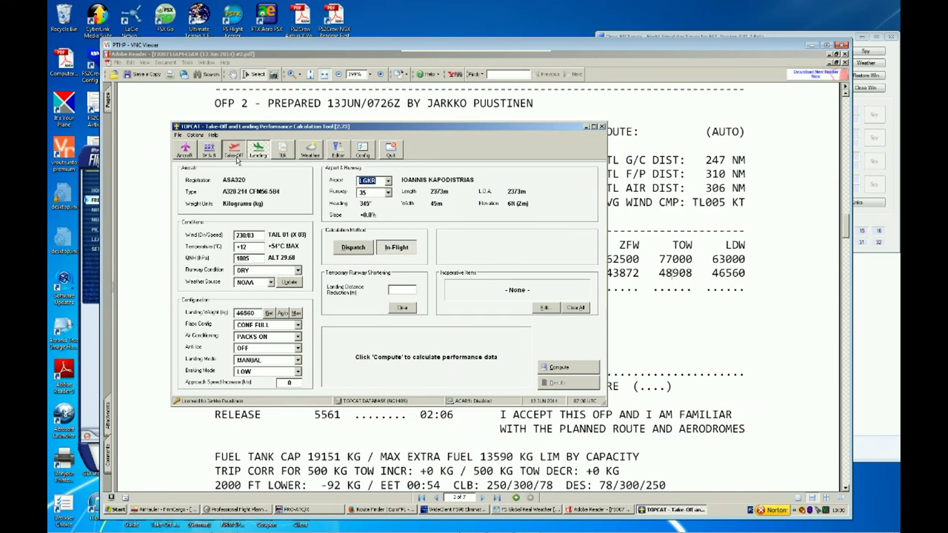
pyautogui.click(234, 151)
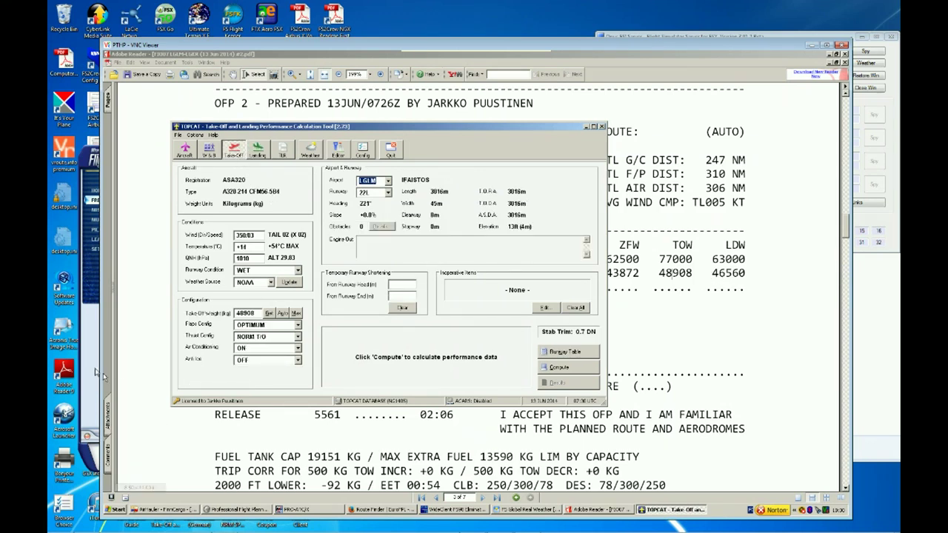